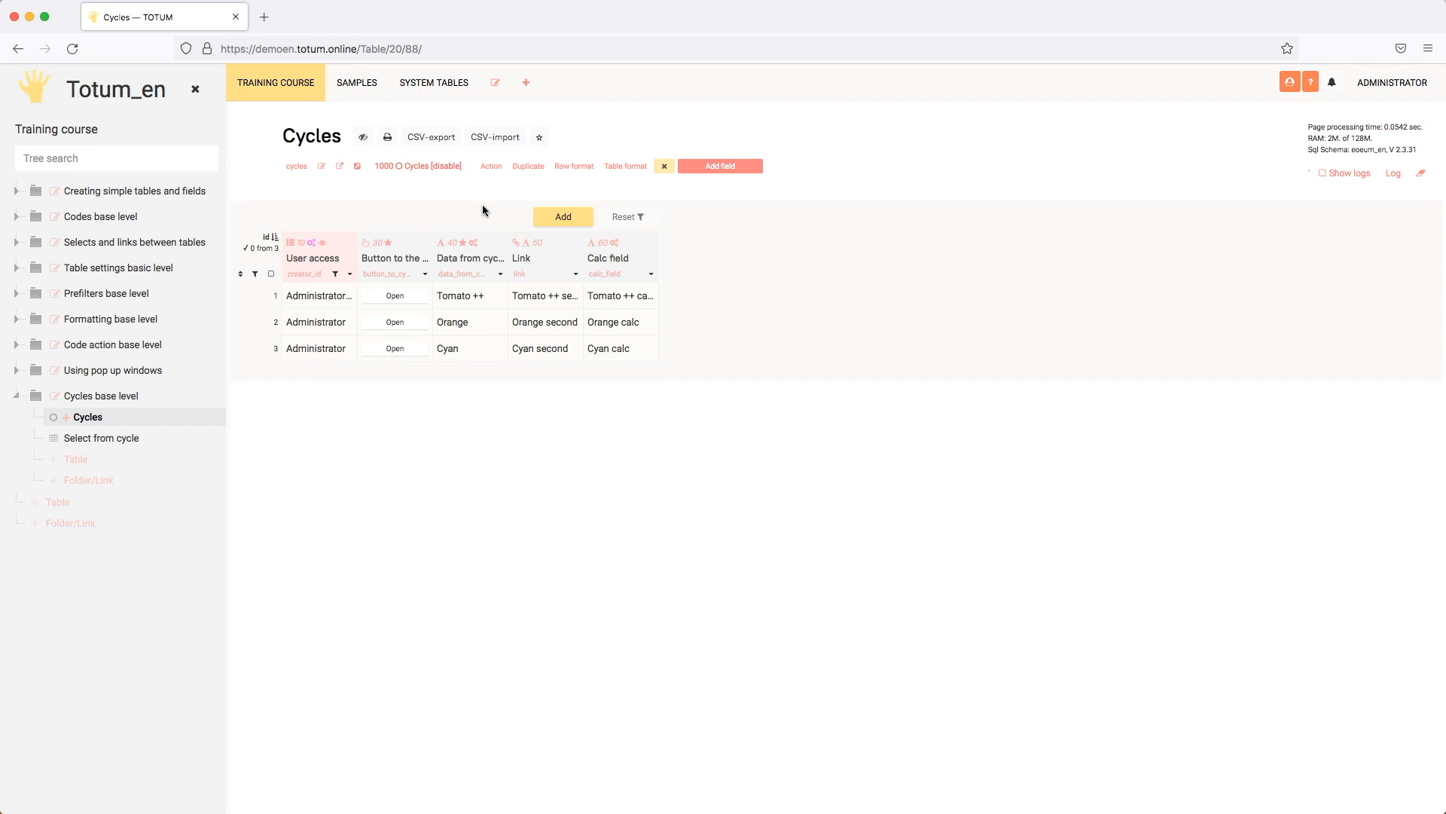
Check which users have access to each of the three cycles in the User access column
{"action": "left_click", "coordinate": [479, 329]}
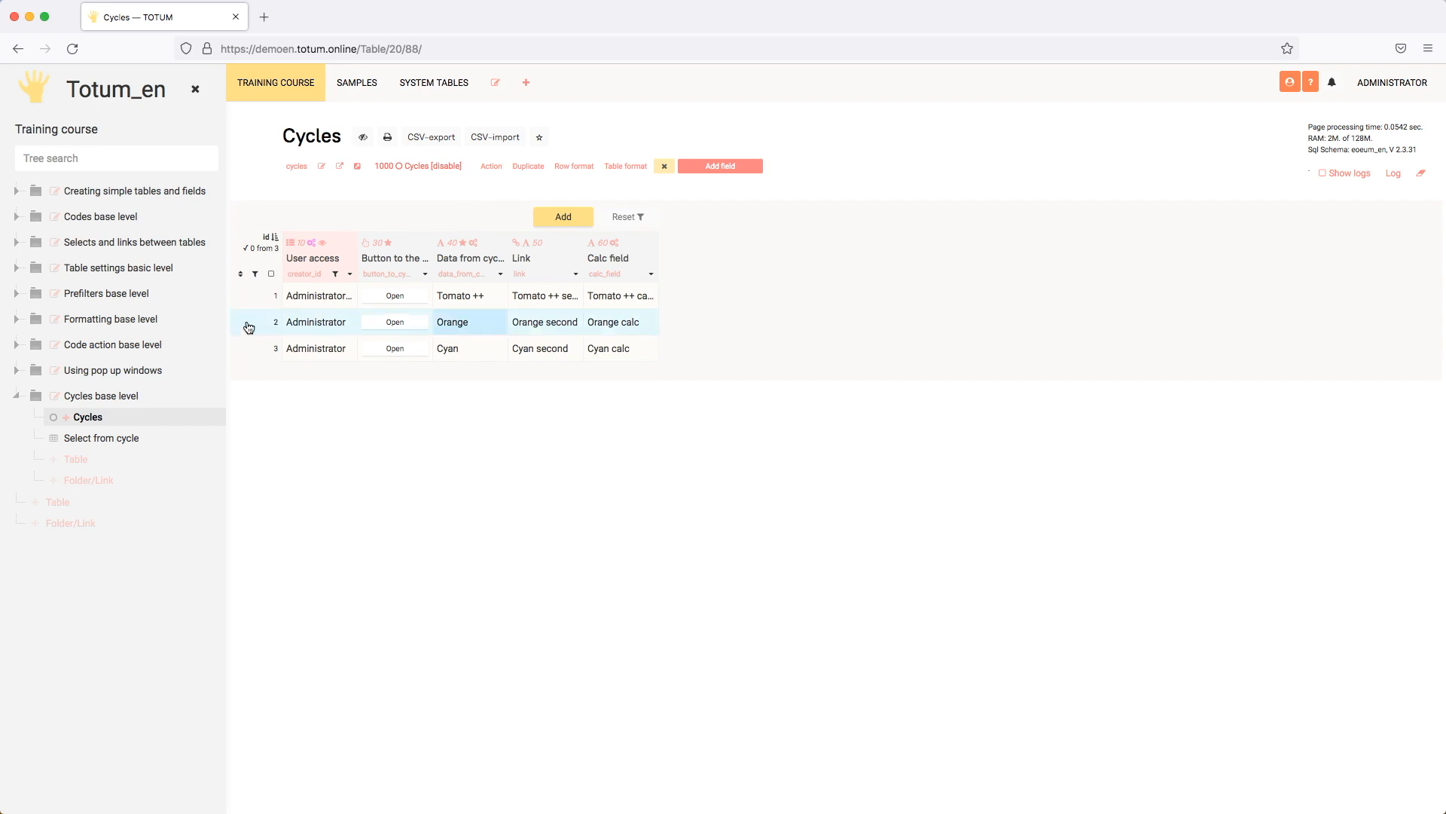
{"action": "left_click", "coordinate": [480, 326]}
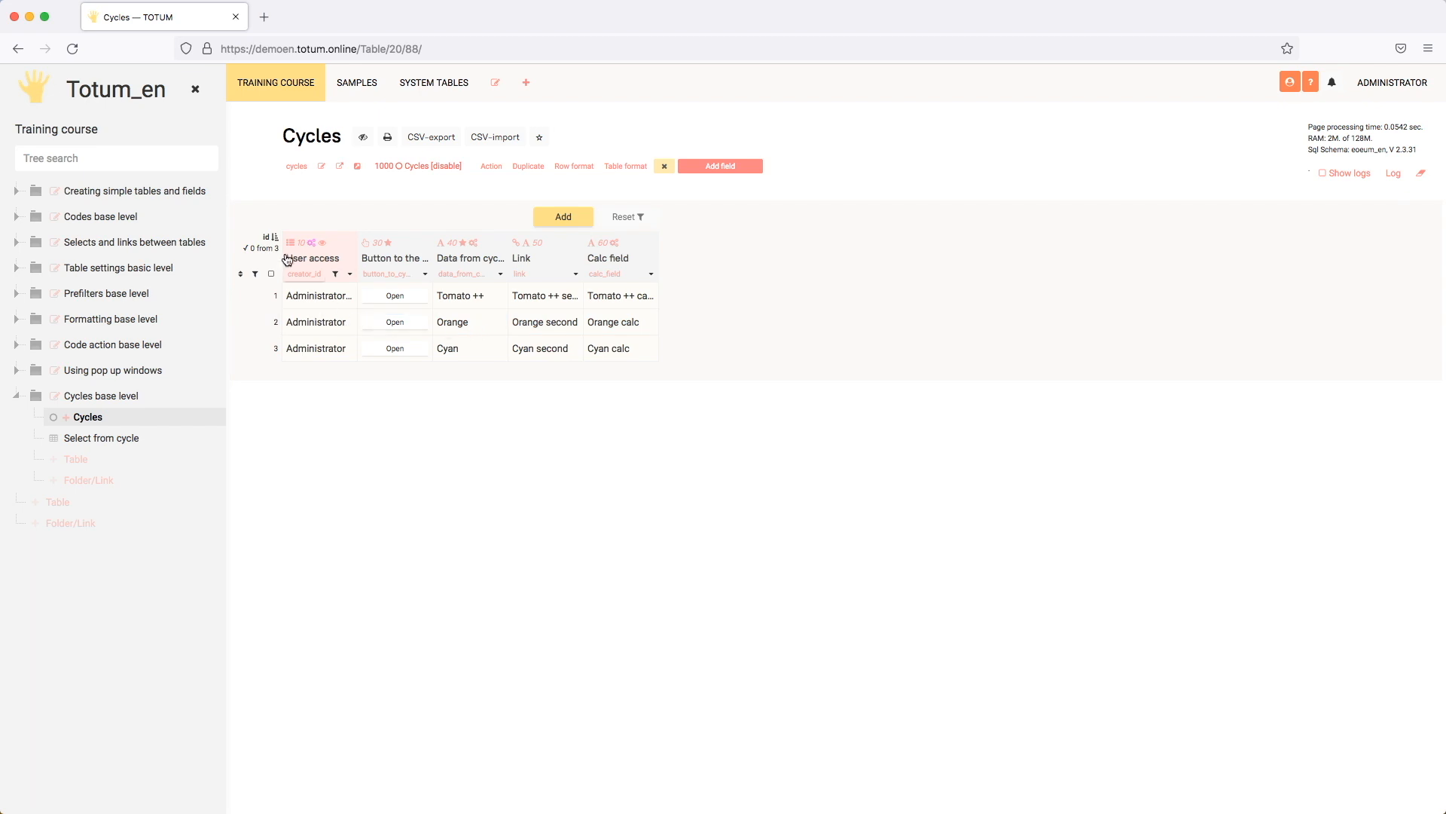
{"action": "left_click", "coordinate": [315, 299]}
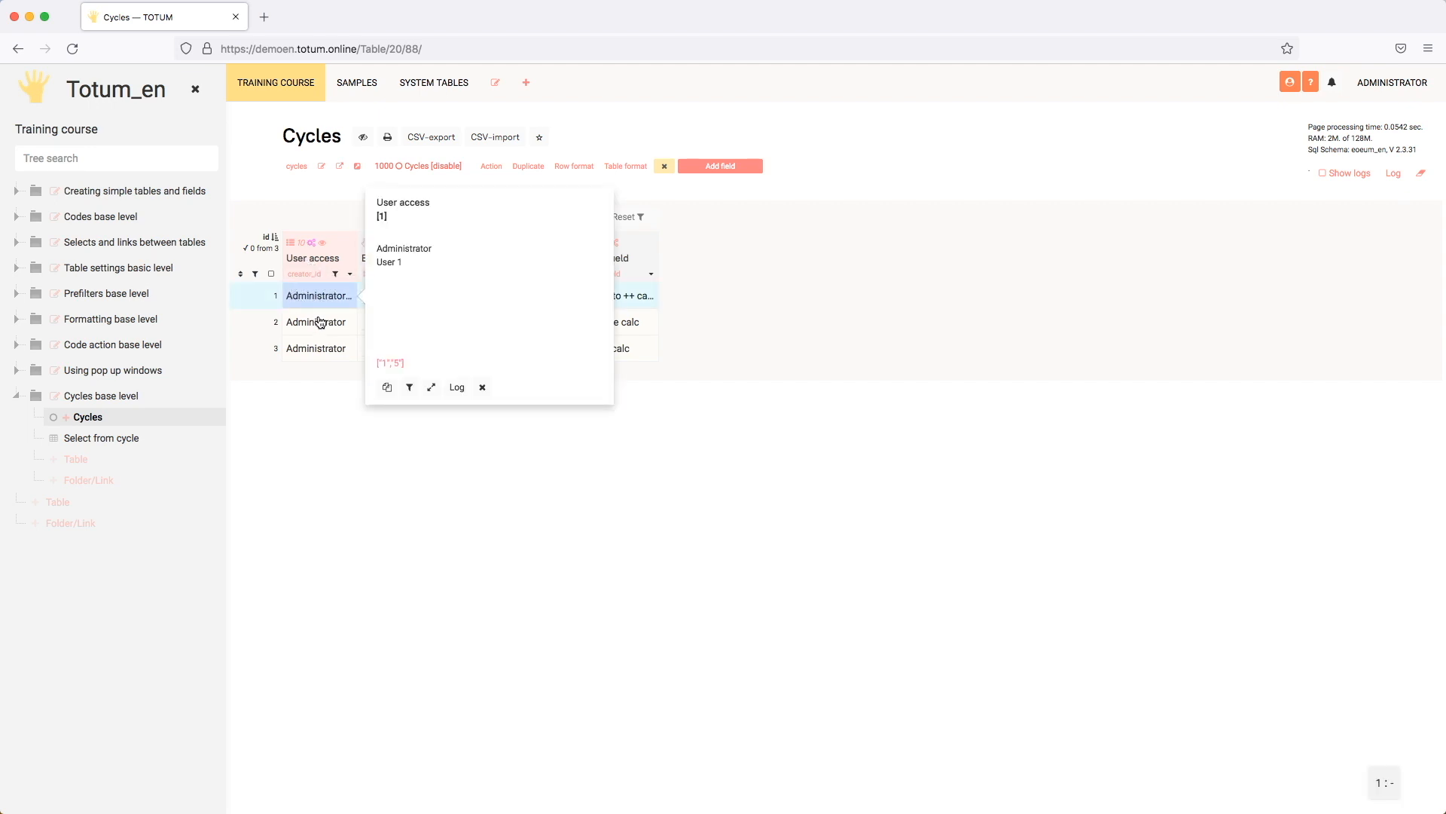
{"action": "left_click", "coordinate": [319, 323]}
{"action": "left_click", "coordinate": [316, 350]}
{"action": "left_click", "coordinate": [317, 350]}
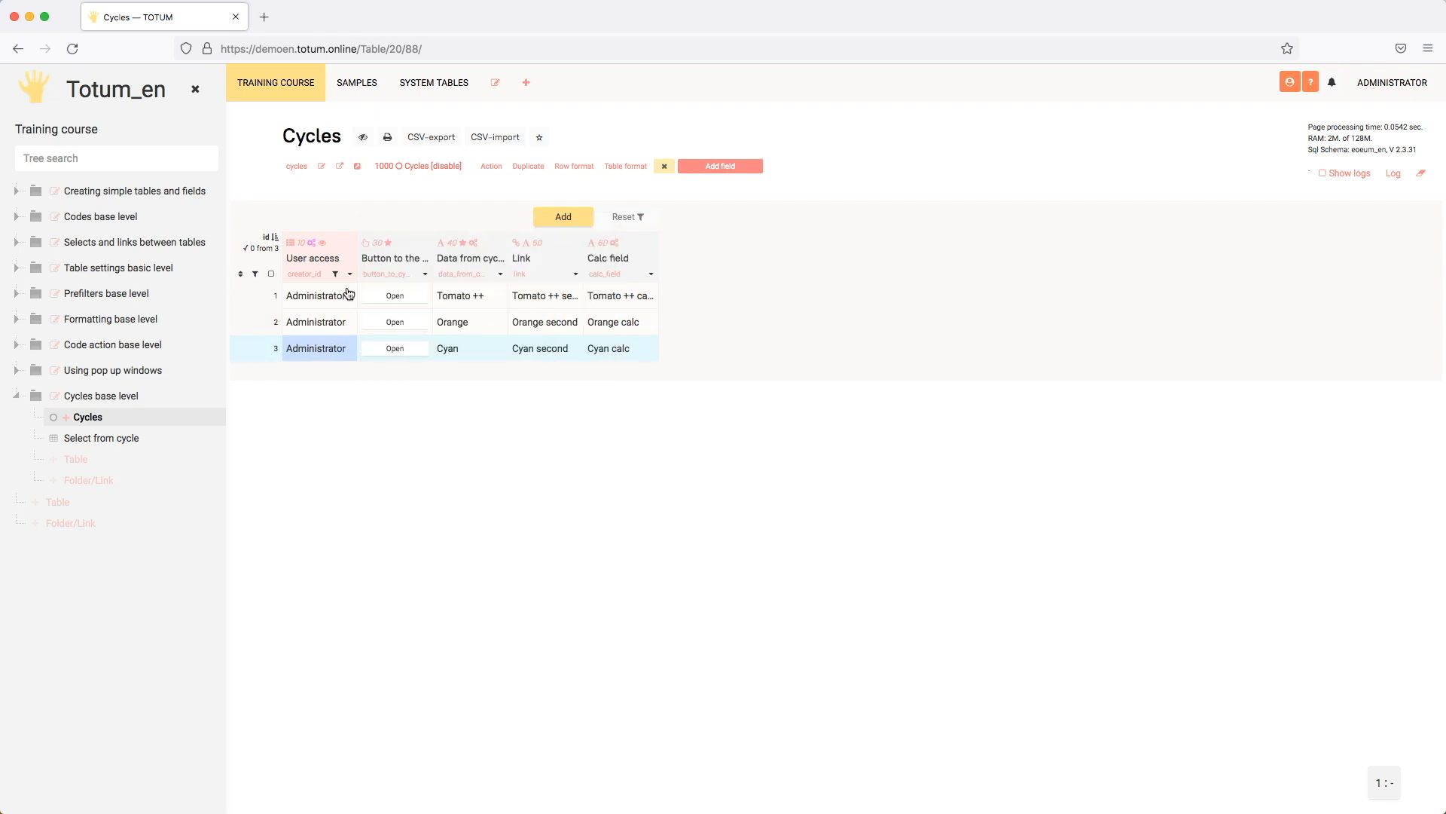
Make the User access field of the Cycles table editable in WEB and save its field settings
{"action": "left_click", "coordinate": [352, 276]}
{"action": "scroll", "coordinate": [444, 430], "scroll_direction": "down", "scroll_amount": 5}
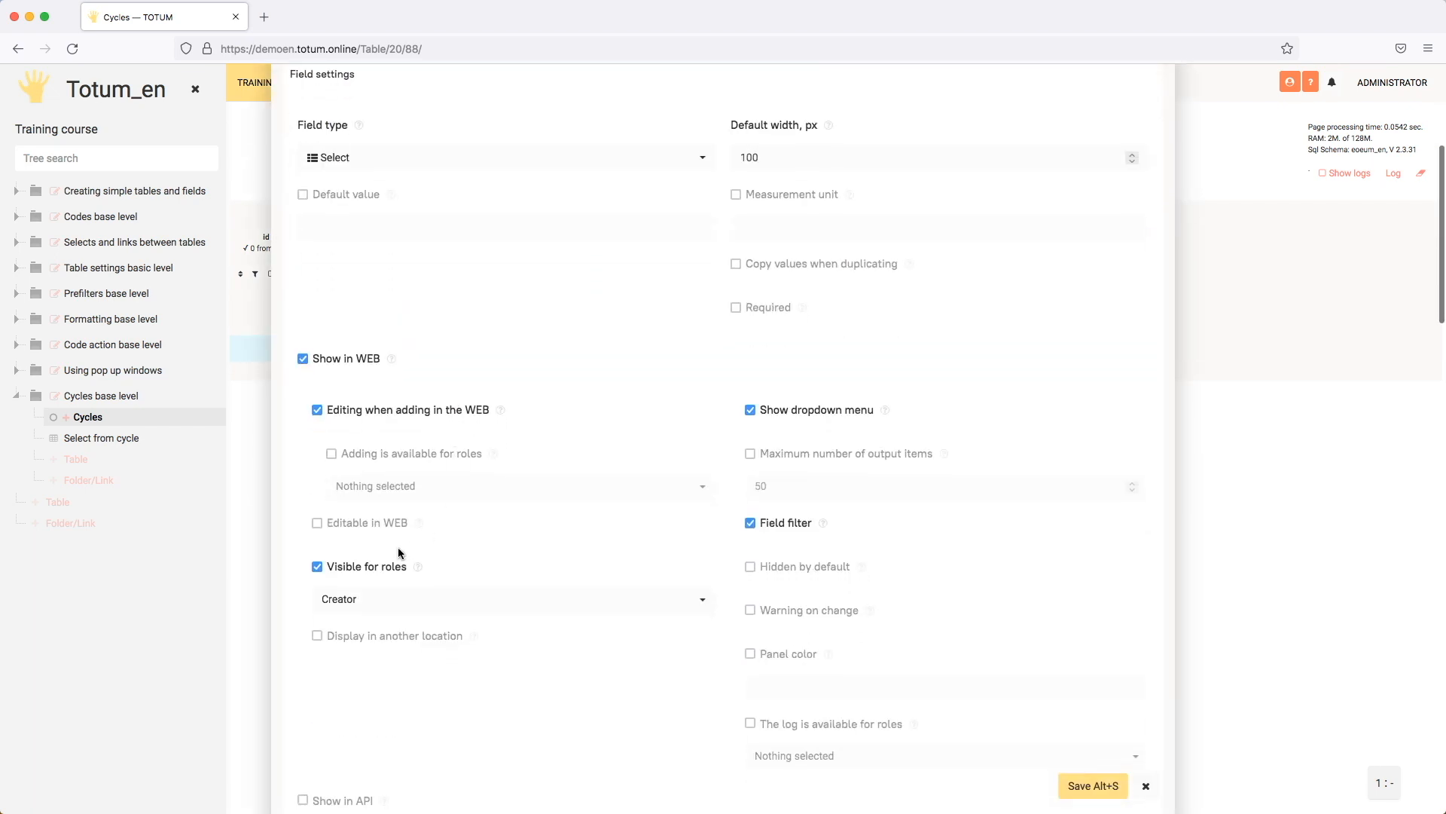
{"action": "left_click", "coordinate": [375, 427]}
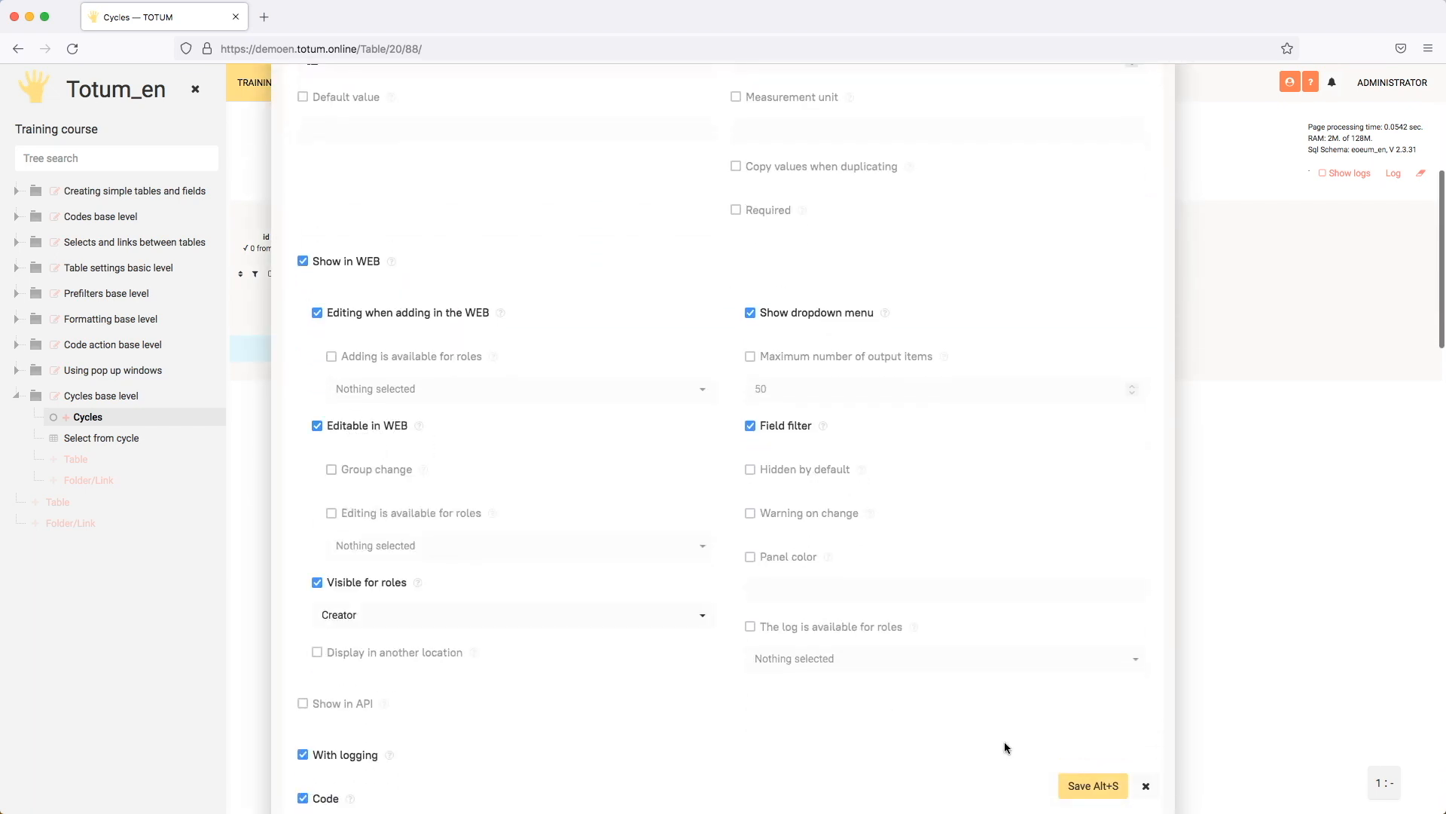
{"action": "left_click", "coordinate": [1091, 785]}
Inspect the users assigned in the User access cell of the first cycle
{"action": "left_click", "coordinate": [326, 298]}
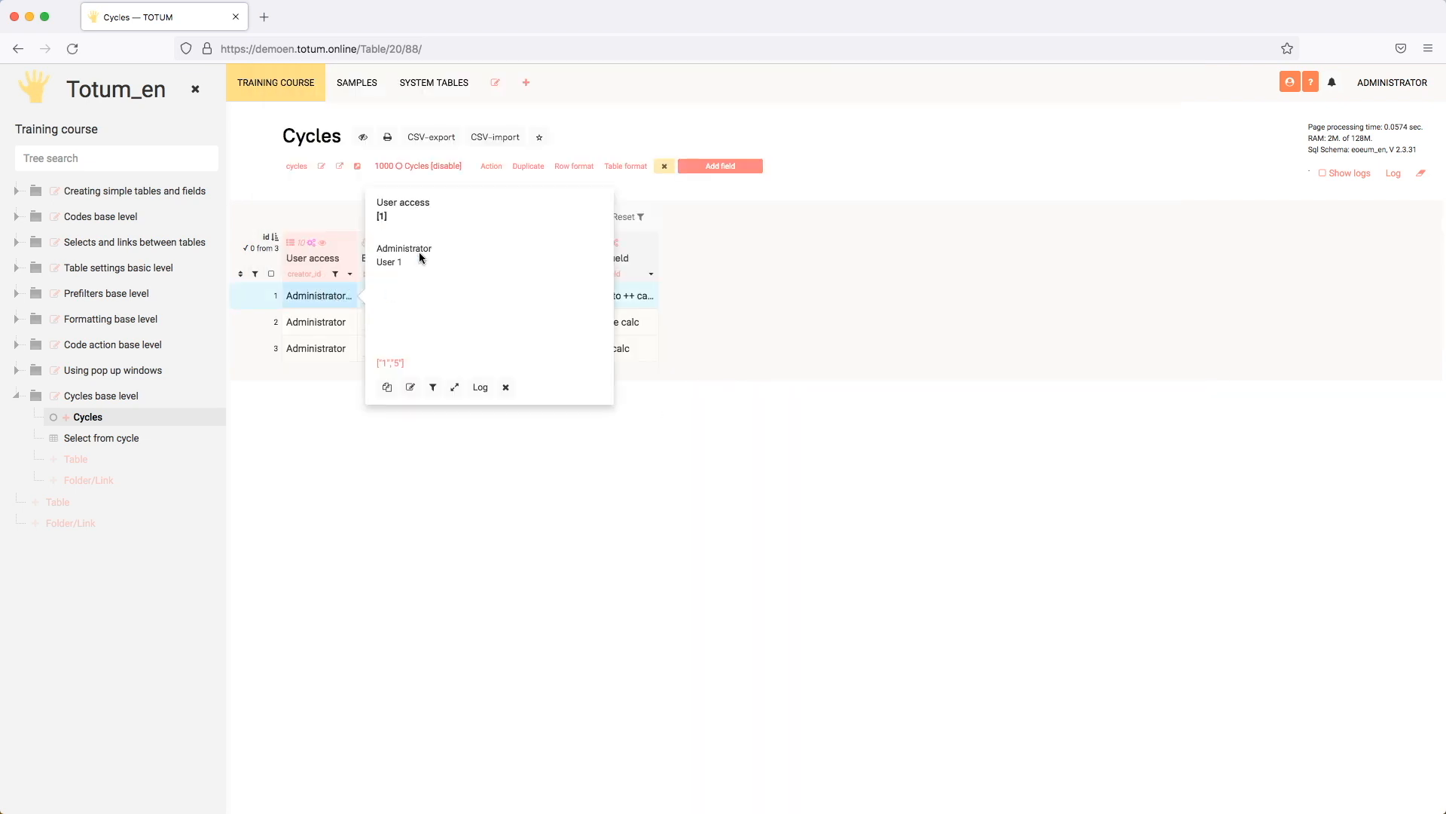
{"action": "left_click", "coordinate": [331, 300]}
{"action": "left_click", "coordinate": [329, 300]}
{"action": "left_click", "coordinate": [336, 305]}
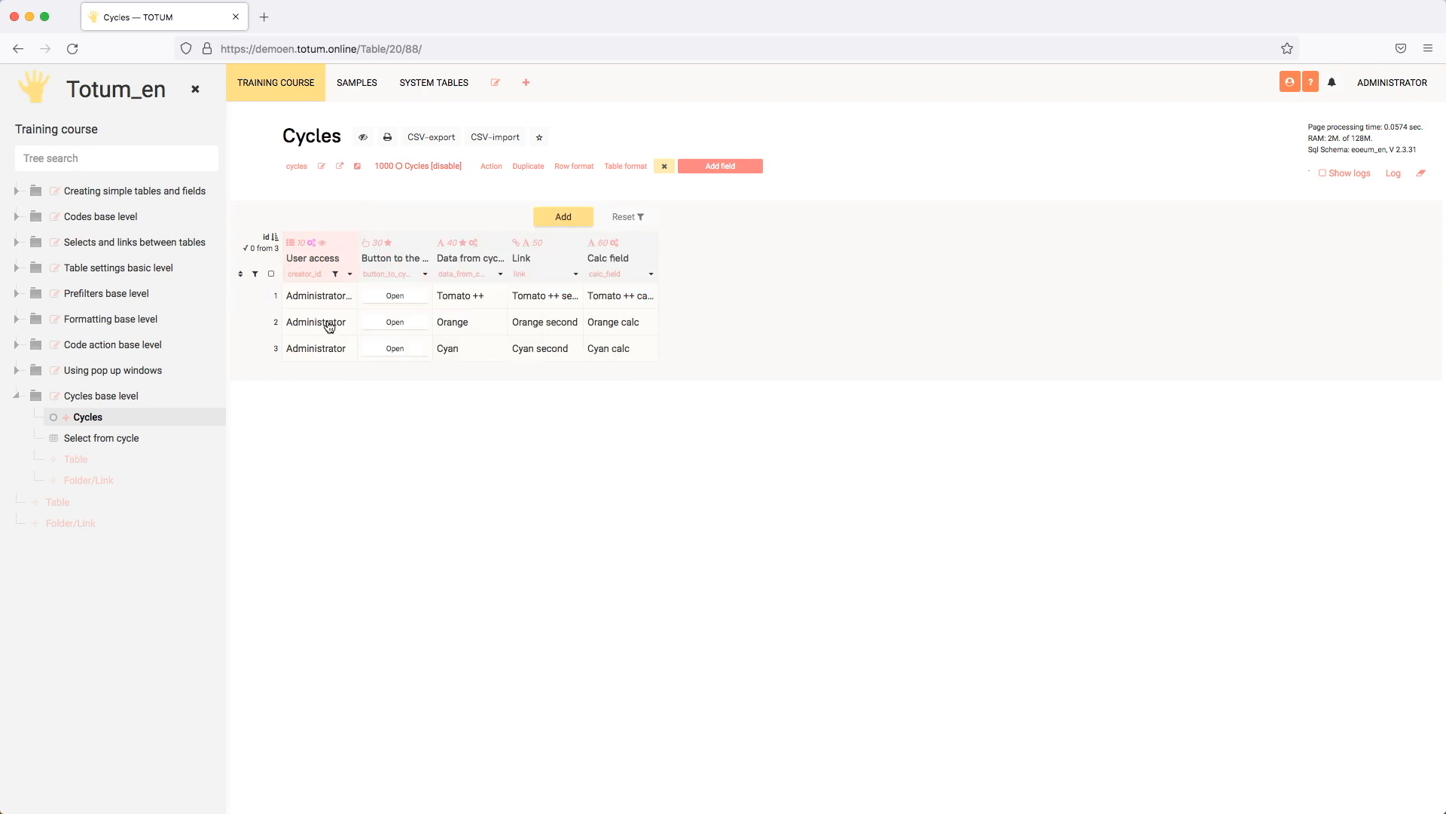
Set the User access of the second cycle, Orange, to User 1 only by deselecting Administrator
{"action": "left_click", "coordinate": [327, 322]}
{"action": "left_click", "coordinate": [346, 391]}
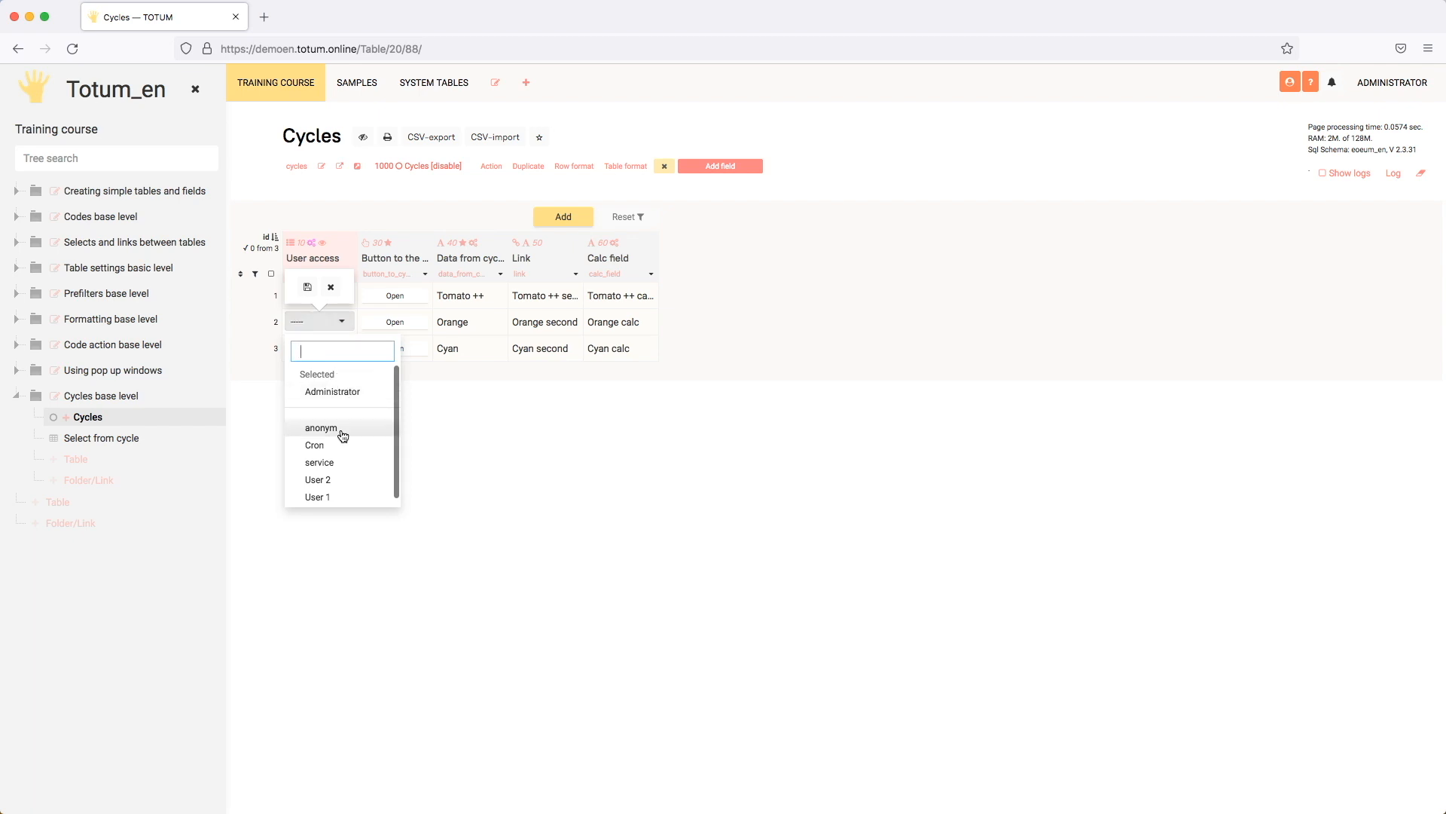
{"action": "left_click", "coordinate": [336, 498]}
{"action": "left_click", "coordinate": [503, 500]}
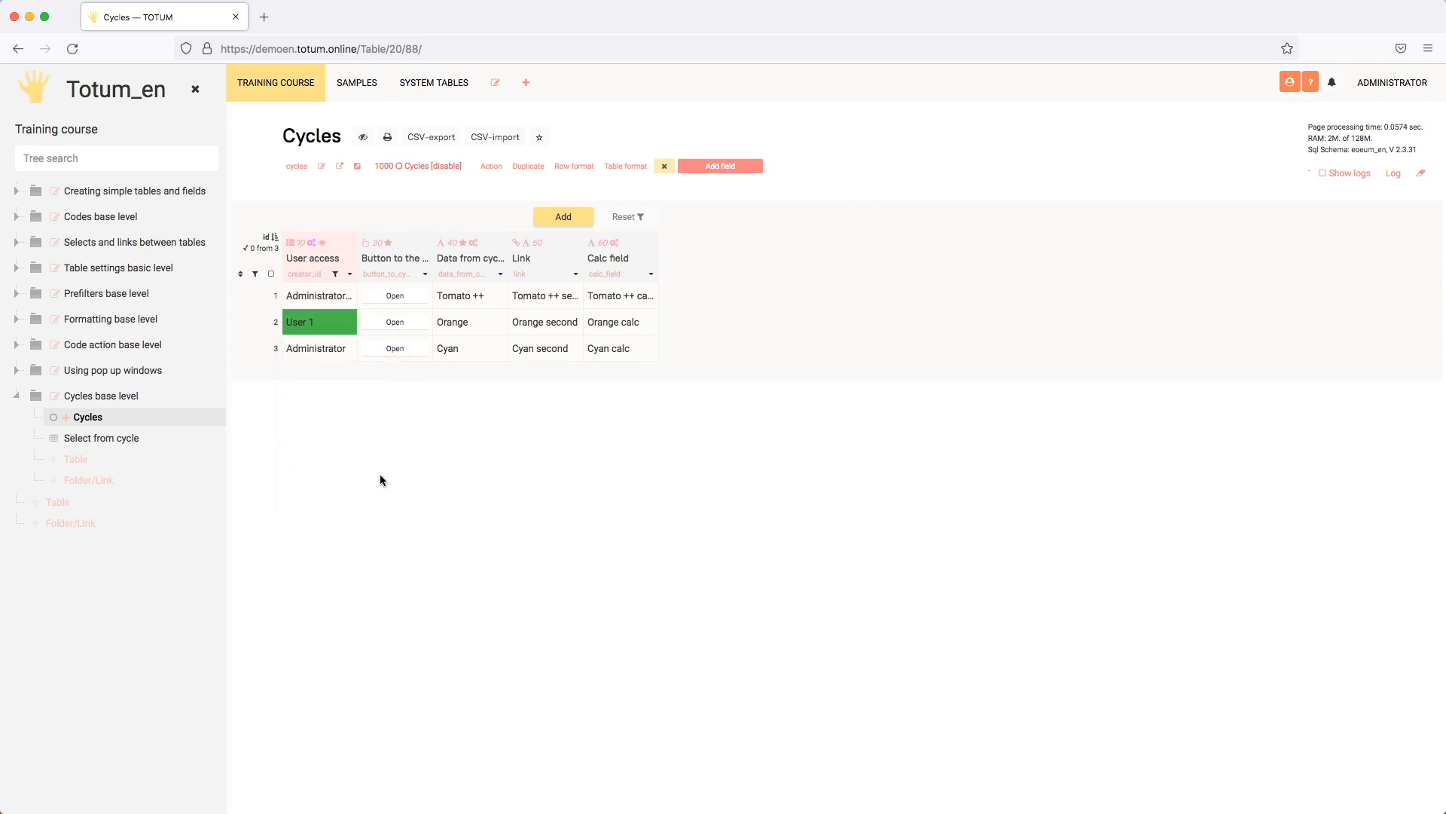
Compare the User access assignments of the Orange, Cyan and Tomato ++ cycles
{"action": "left_click", "coordinate": [320, 325]}
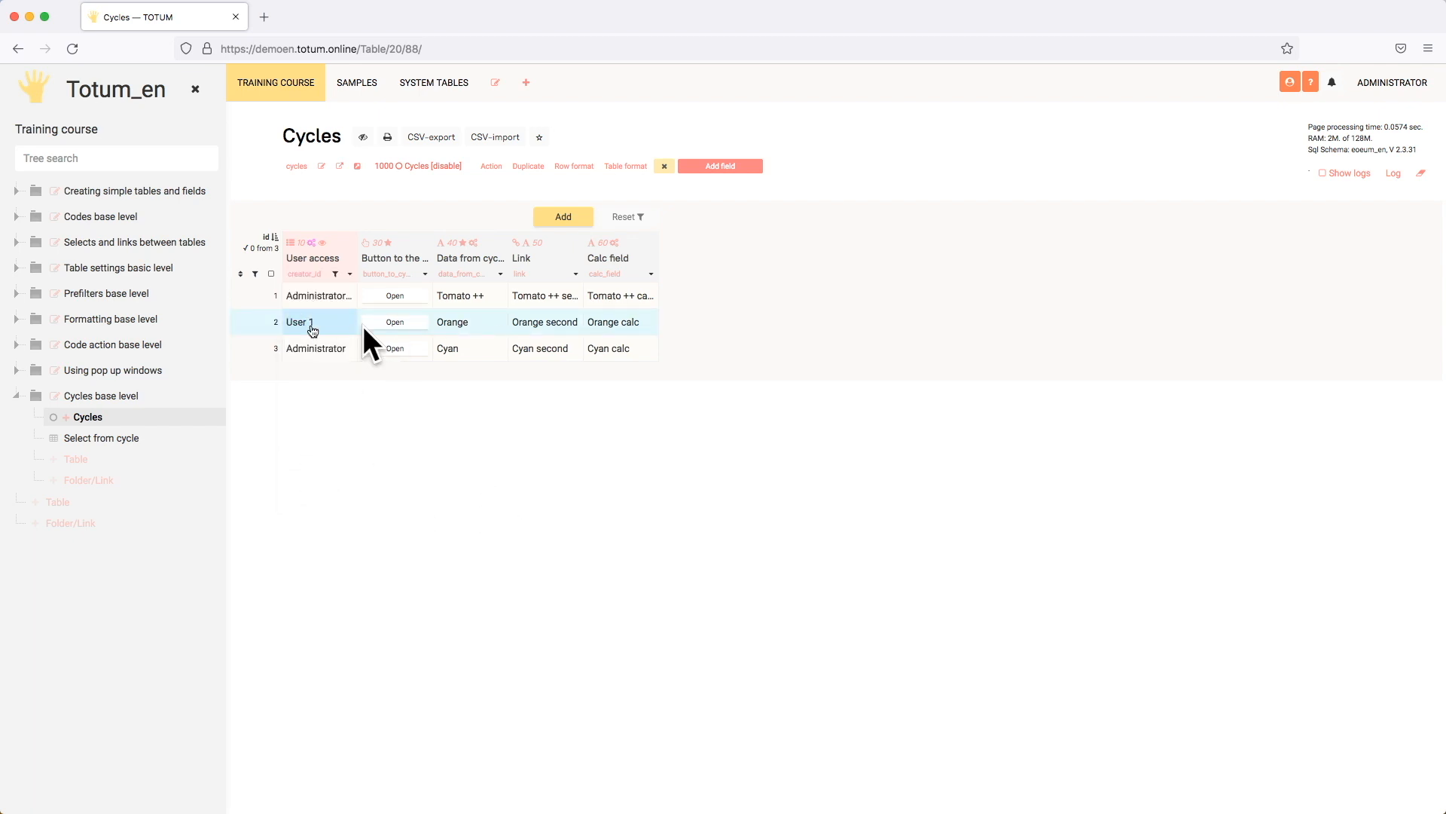
{"action": "left_click", "coordinate": [319, 352]}
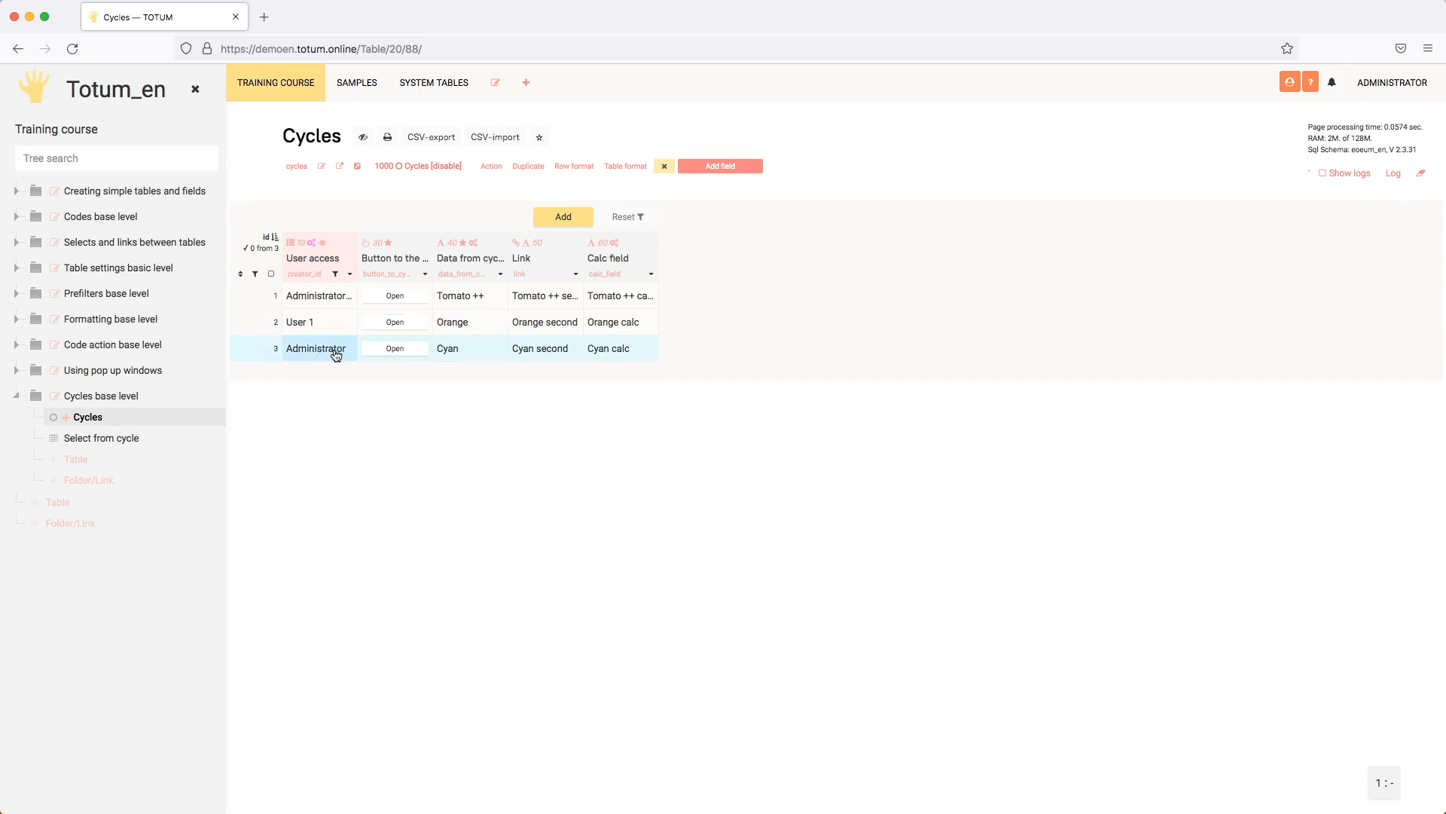
{"action": "left_click", "coordinate": [335, 299]}
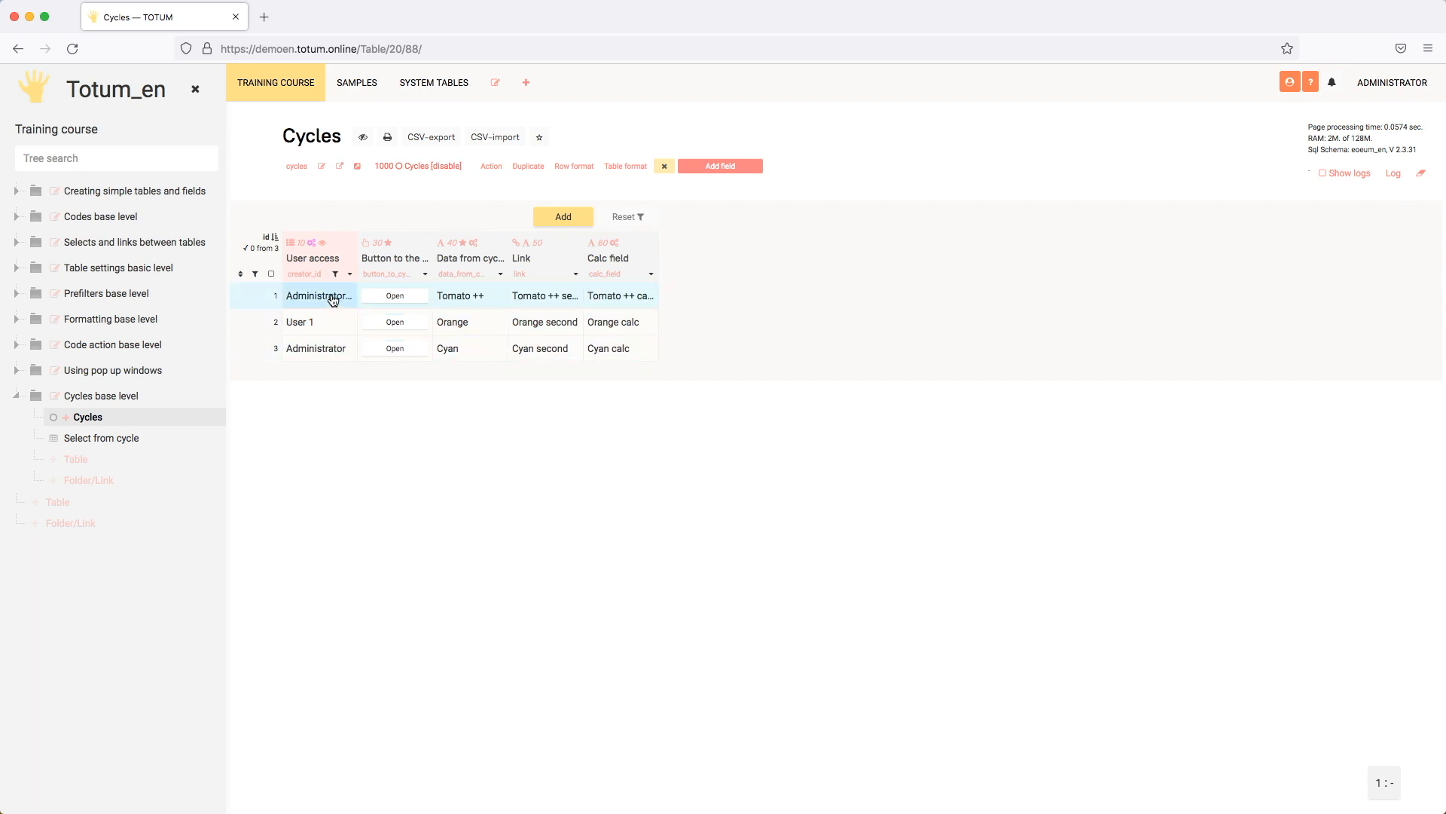
{"action": "left_click", "coordinate": [332, 300]}
{"action": "left_click", "coordinate": [330, 300]}
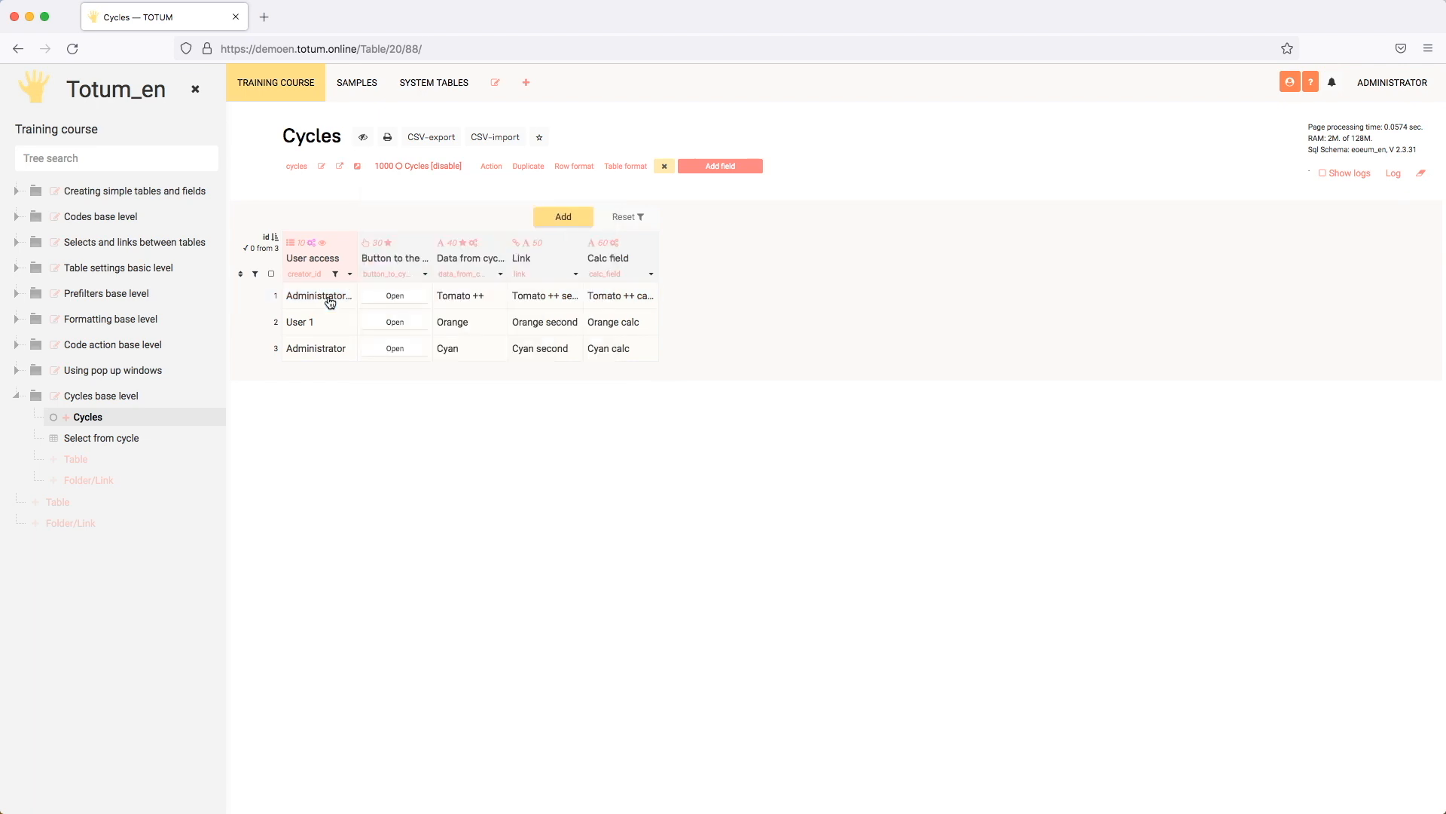
Add Role 1 to Roles to change in the Cycles table settings and save them
{"action": "left_click", "coordinate": [321, 166]}
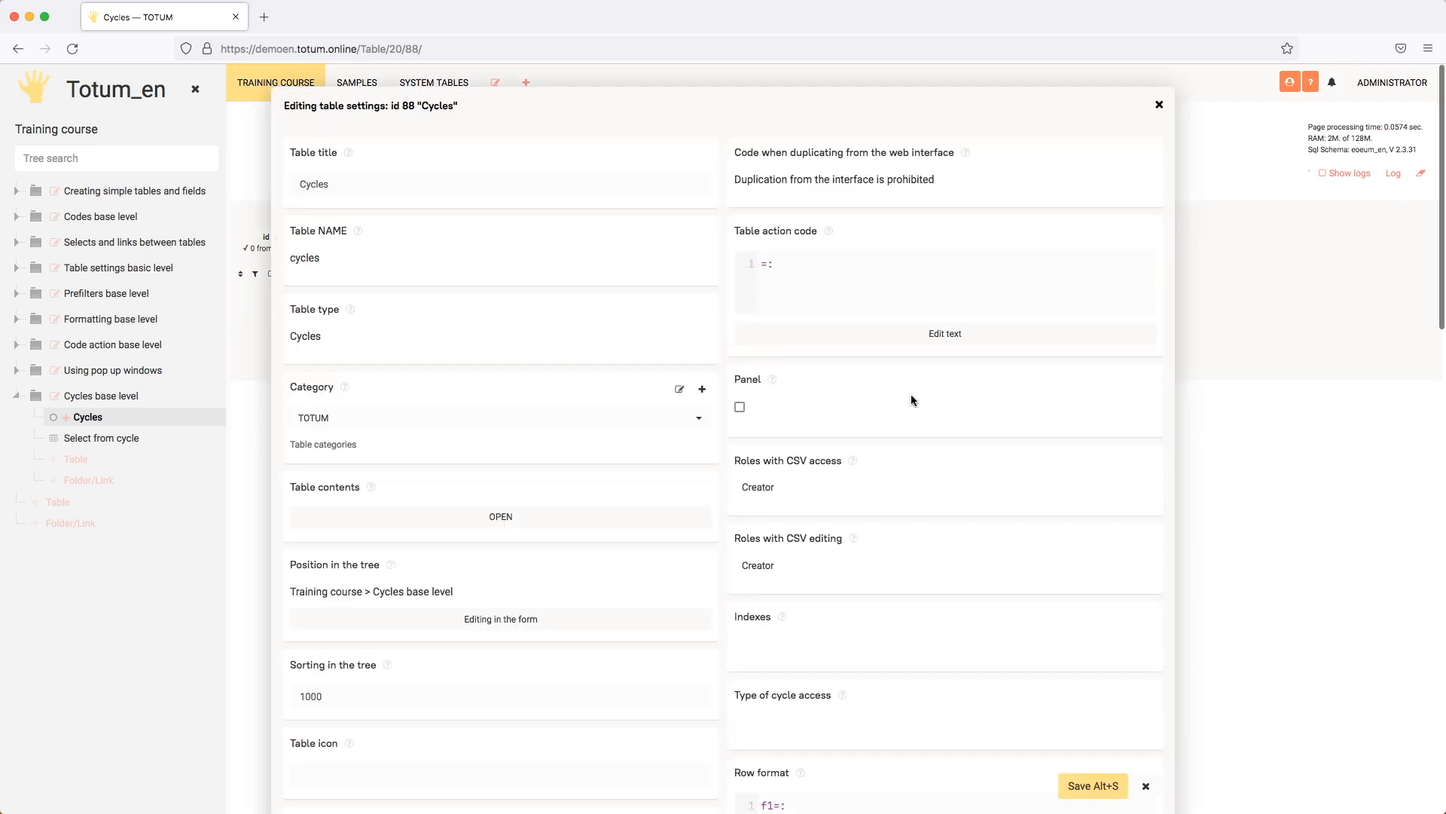
{"action": "scroll", "coordinate": [911, 396], "scroll_direction": "down", "scroll_amount": 8}
{"action": "scroll", "coordinate": [910, 394], "scroll_direction": "down", "scroll_amount": 7}
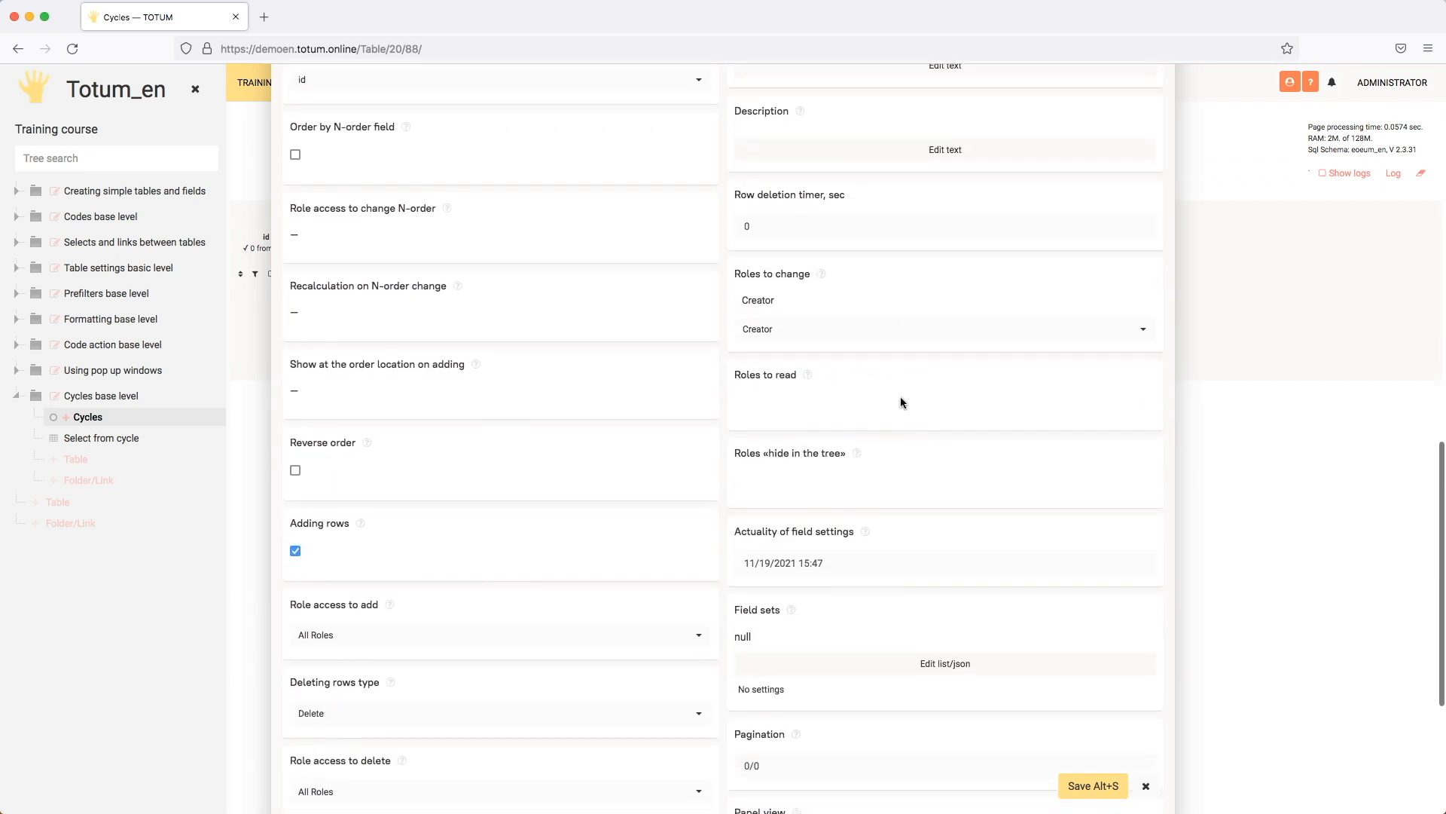
{"action": "scroll", "coordinate": [870, 404], "scroll_direction": "down", "scroll_amount": 2}
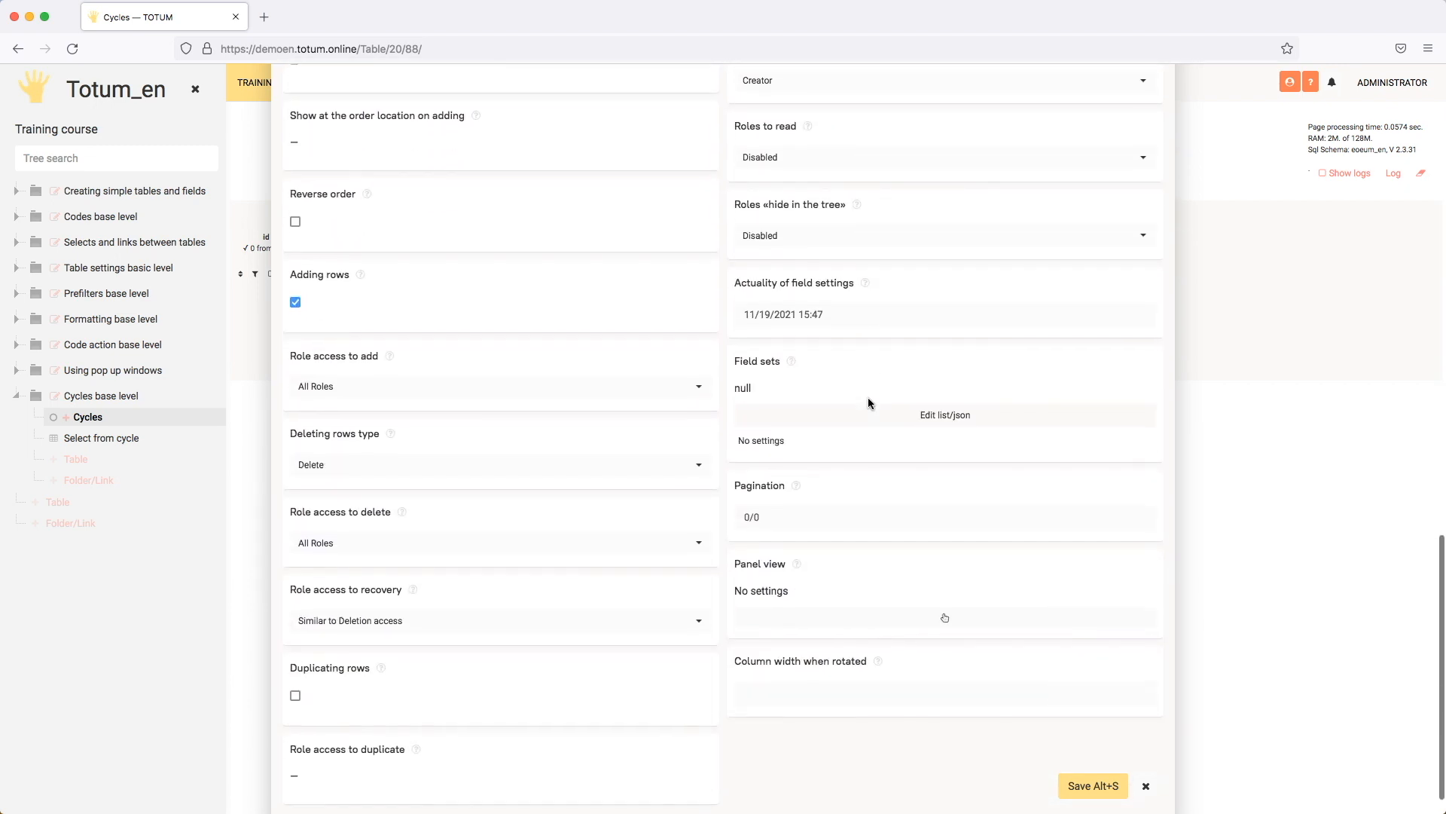
{"action": "scroll", "coordinate": [870, 404], "scroll_direction": "up", "scroll_amount": 2}
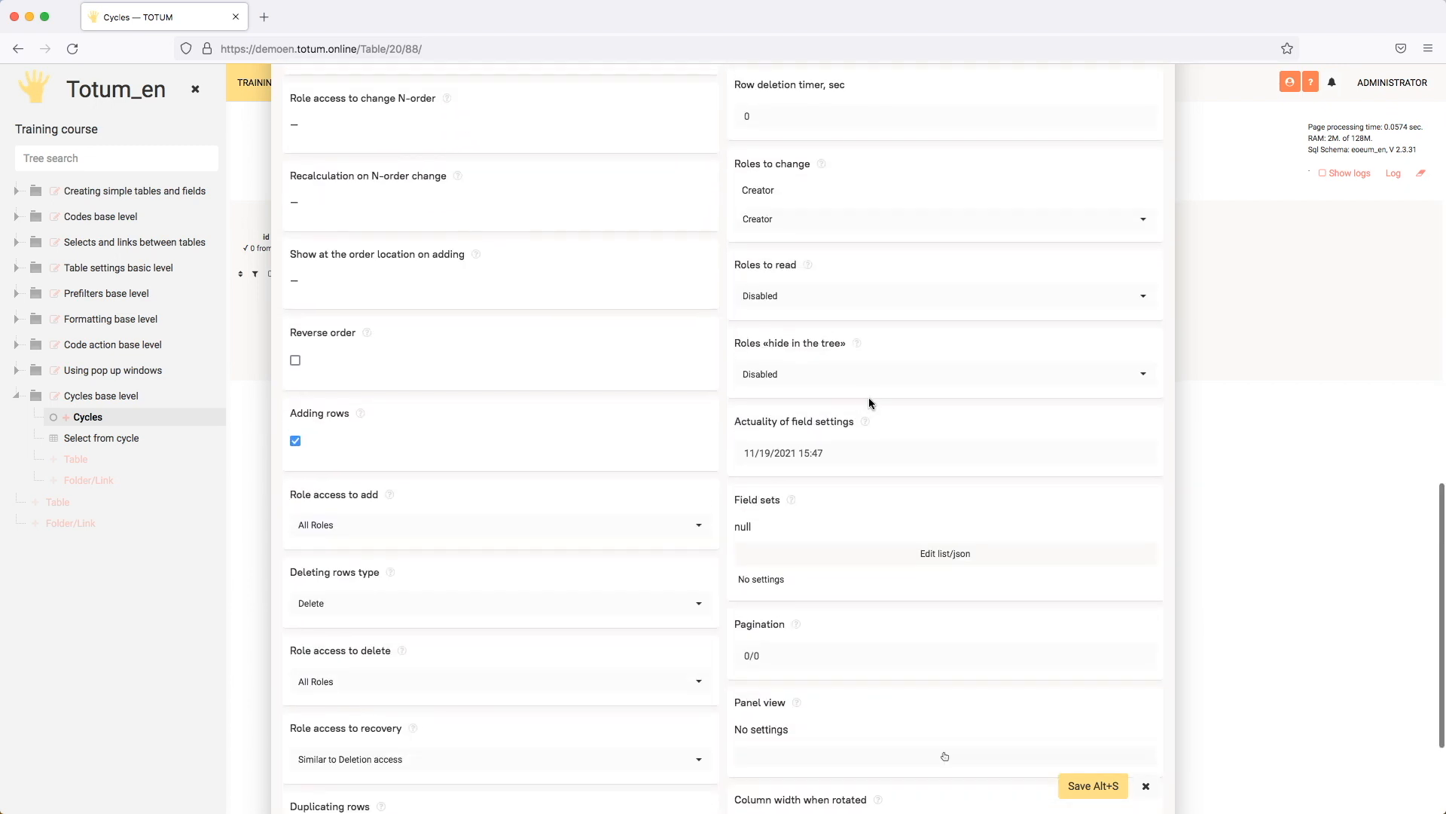
{"action": "left_click", "coordinate": [832, 220]}
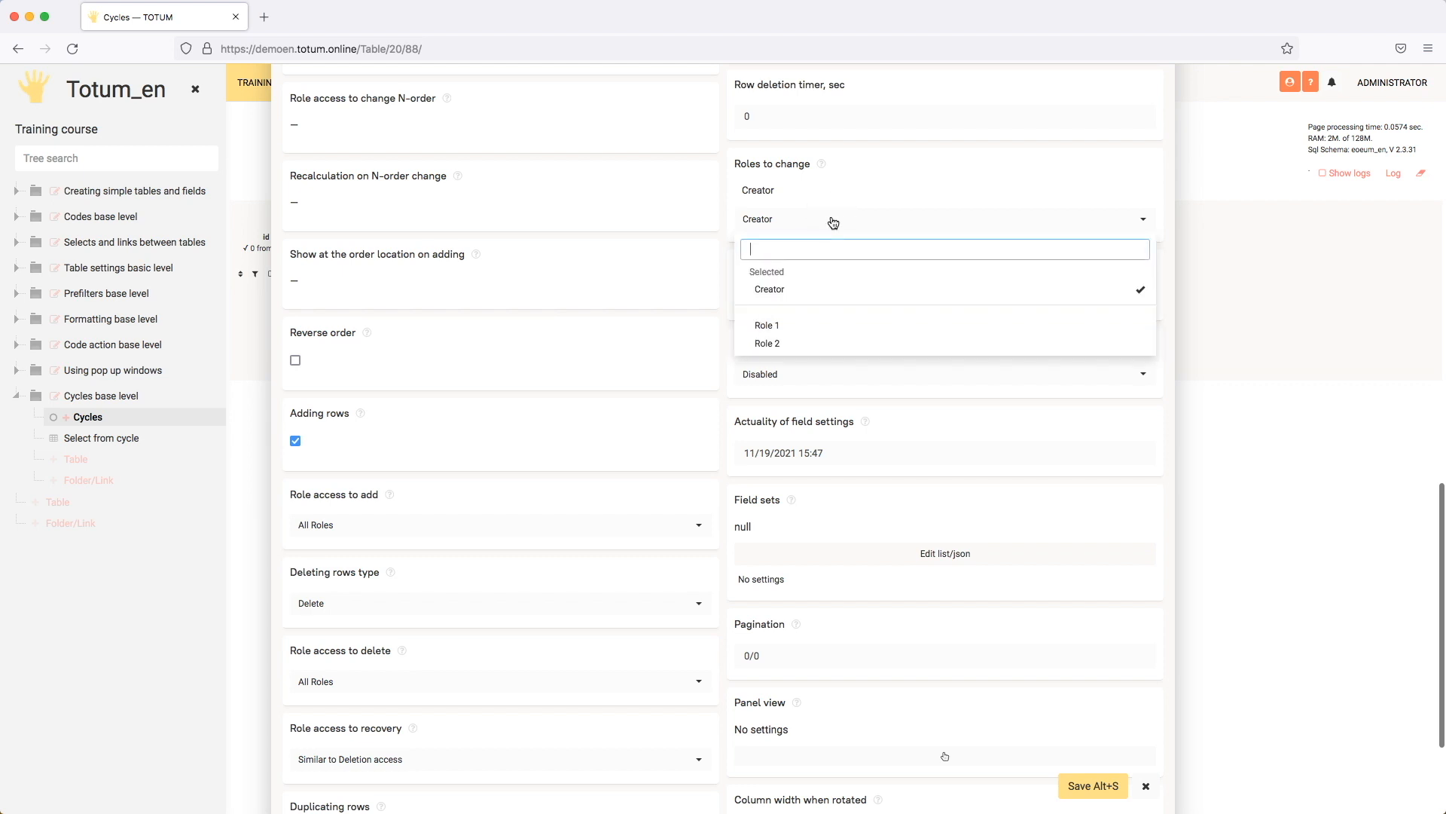
{"action": "left_click", "coordinate": [784, 325]}
{"action": "left_click", "coordinate": [1090, 787]}
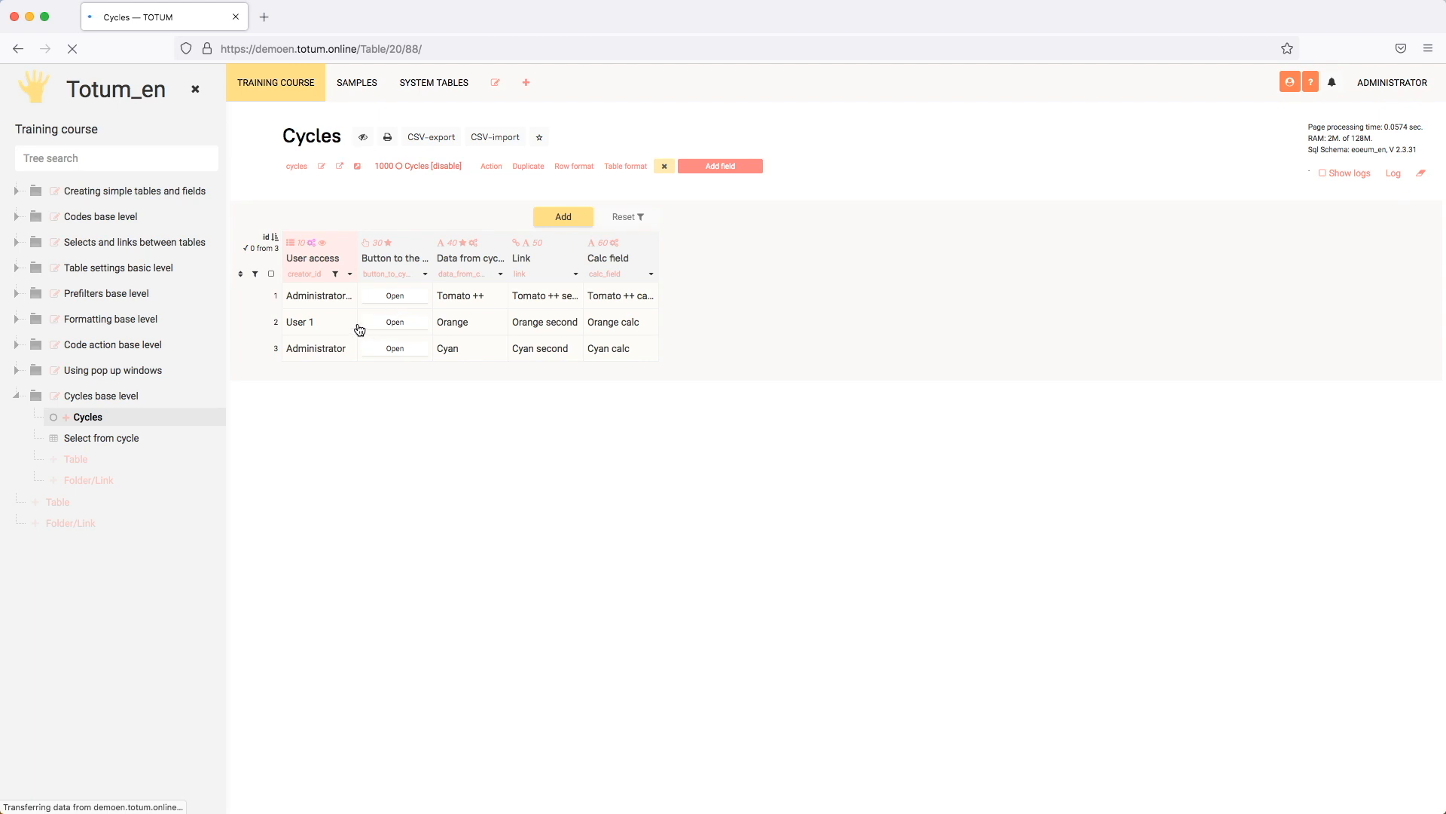
Enable Action available on viewing for the button field that opens the cycle, and save the field
{"action": "left_click", "coordinate": [420, 273]}
{"action": "scroll", "coordinate": [824, 471], "scroll_direction": "down", "scroll_amount": 3}
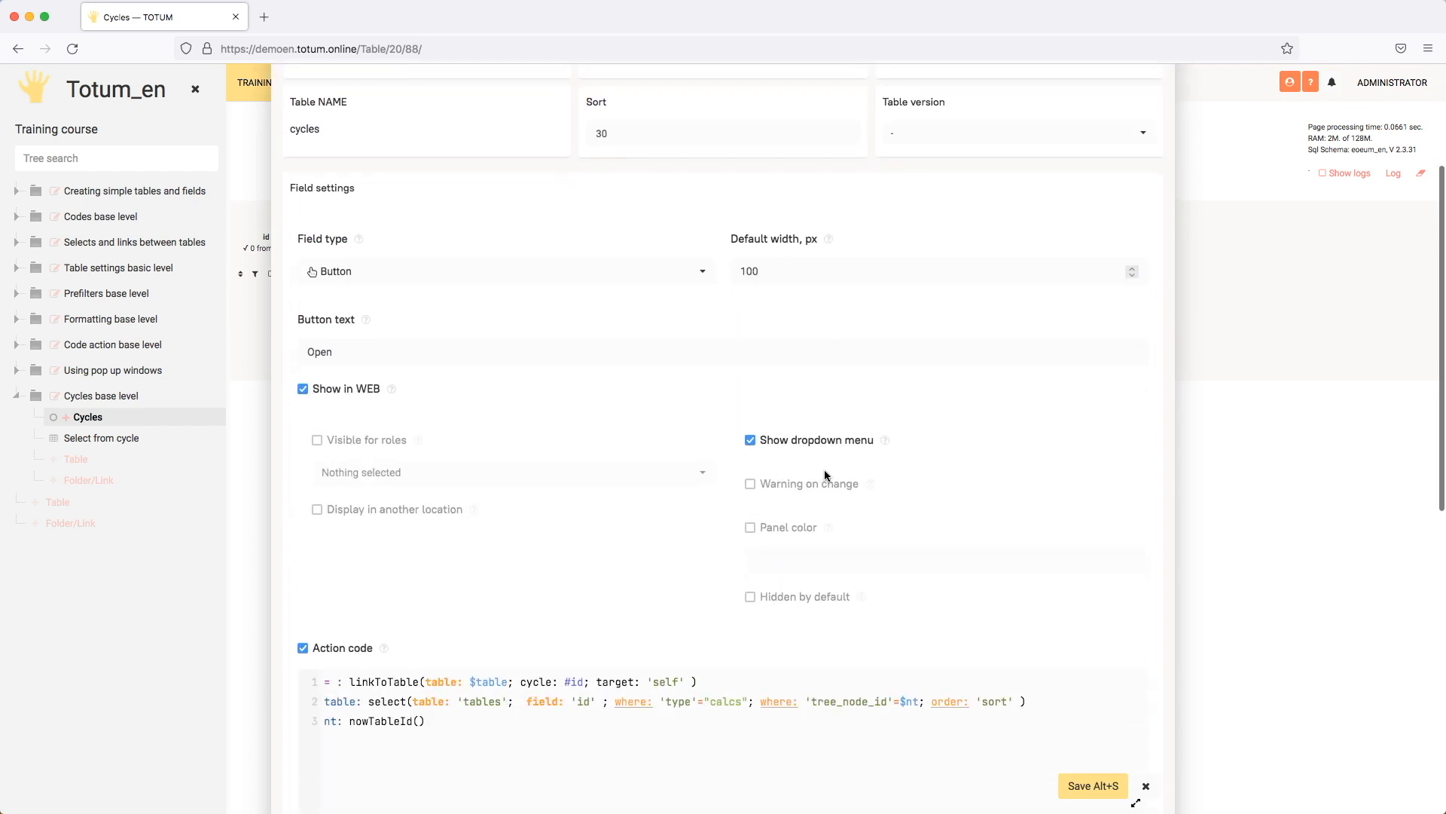
{"action": "scroll", "coordinate": [824, 473], "scroll_direction": "down", "scroll_amount": 4}
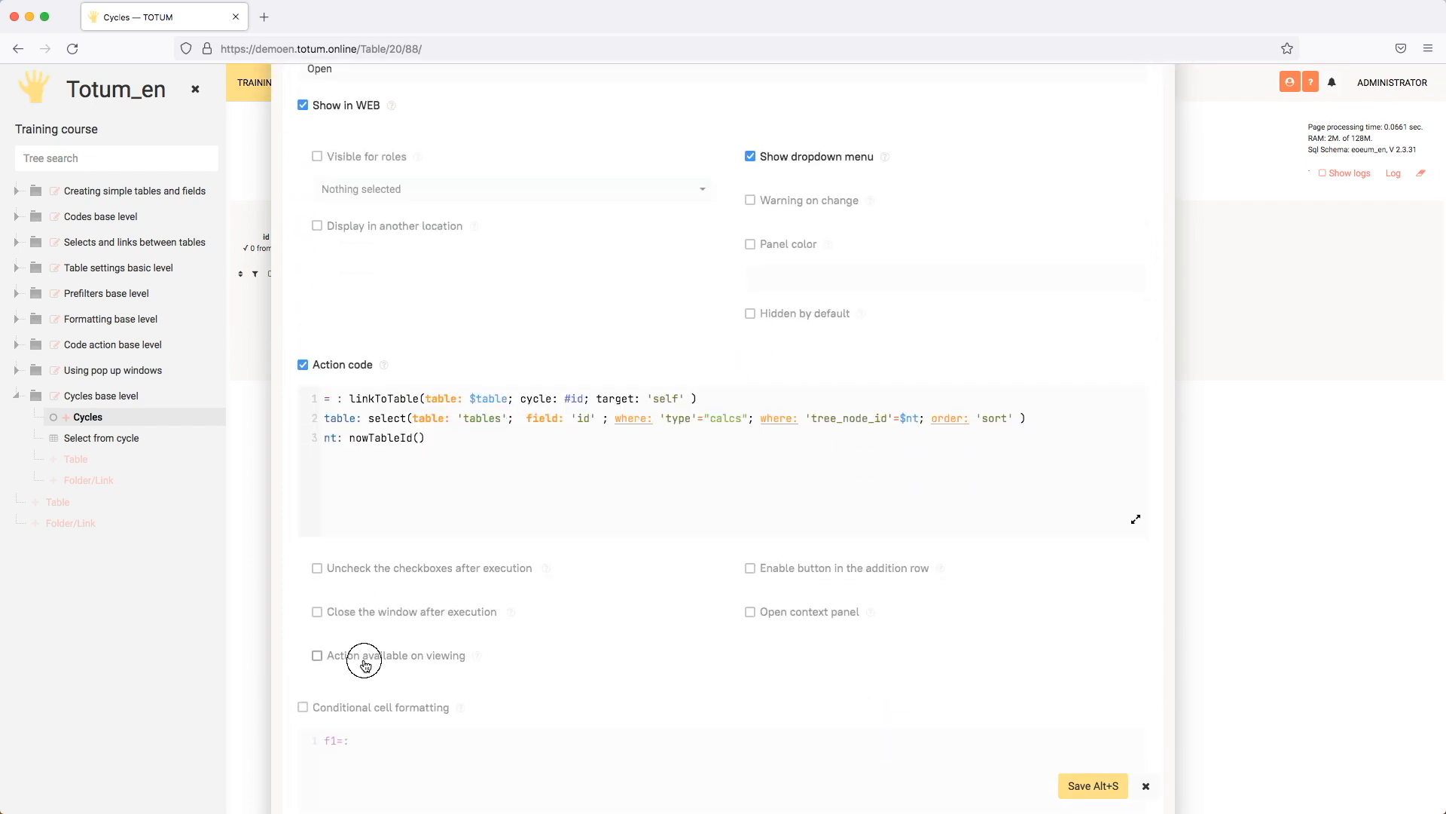
{"action": "left_click", "coordinate": [365, 656]}
{"action": "left_click", "coordinate": [1080, 786]}
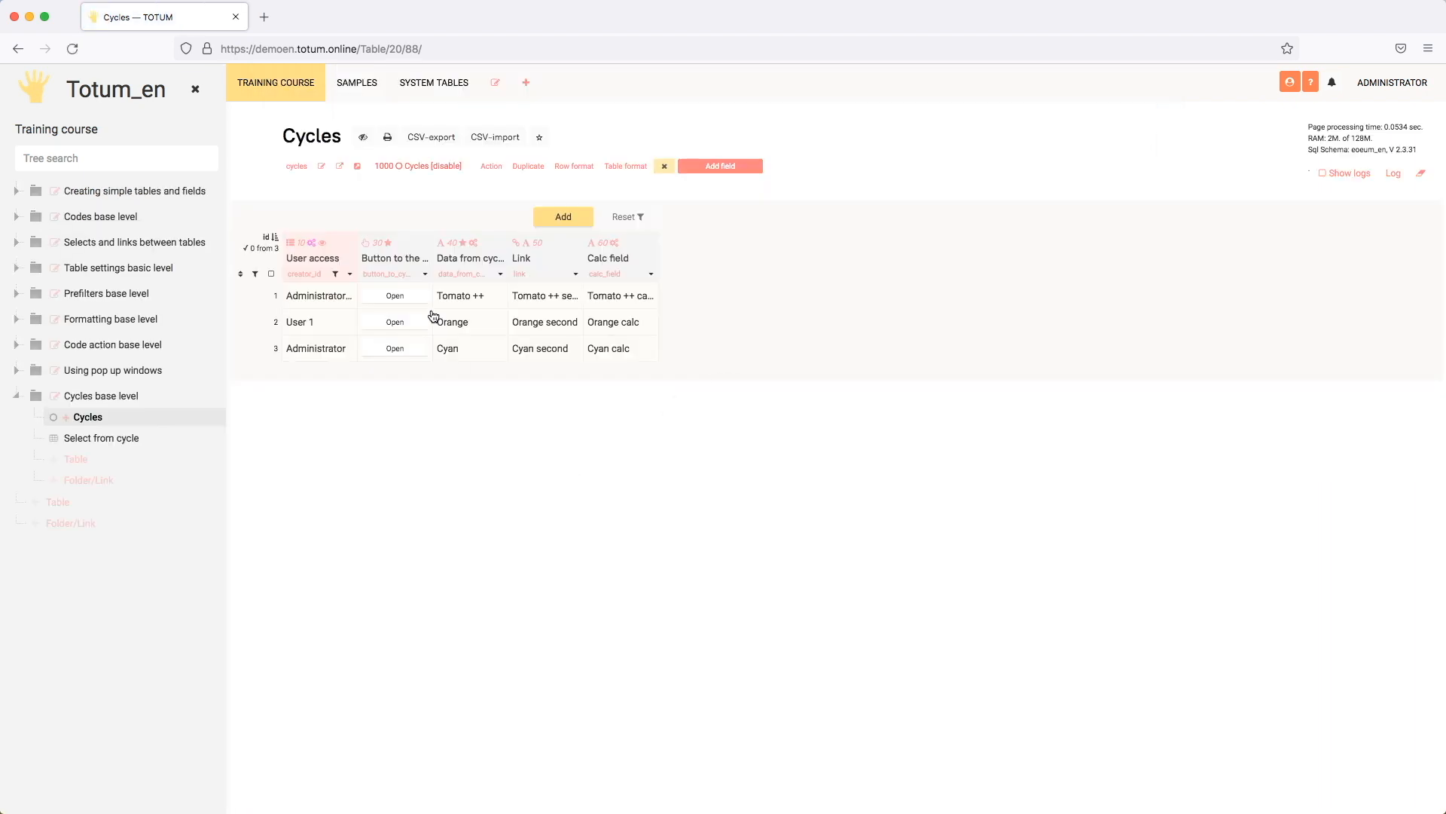
Open Table in cycle from the first cycle and add Role 1 to its Roles to change, saving the settings
{"action": "left_click", "coordinate": [428, 347]}
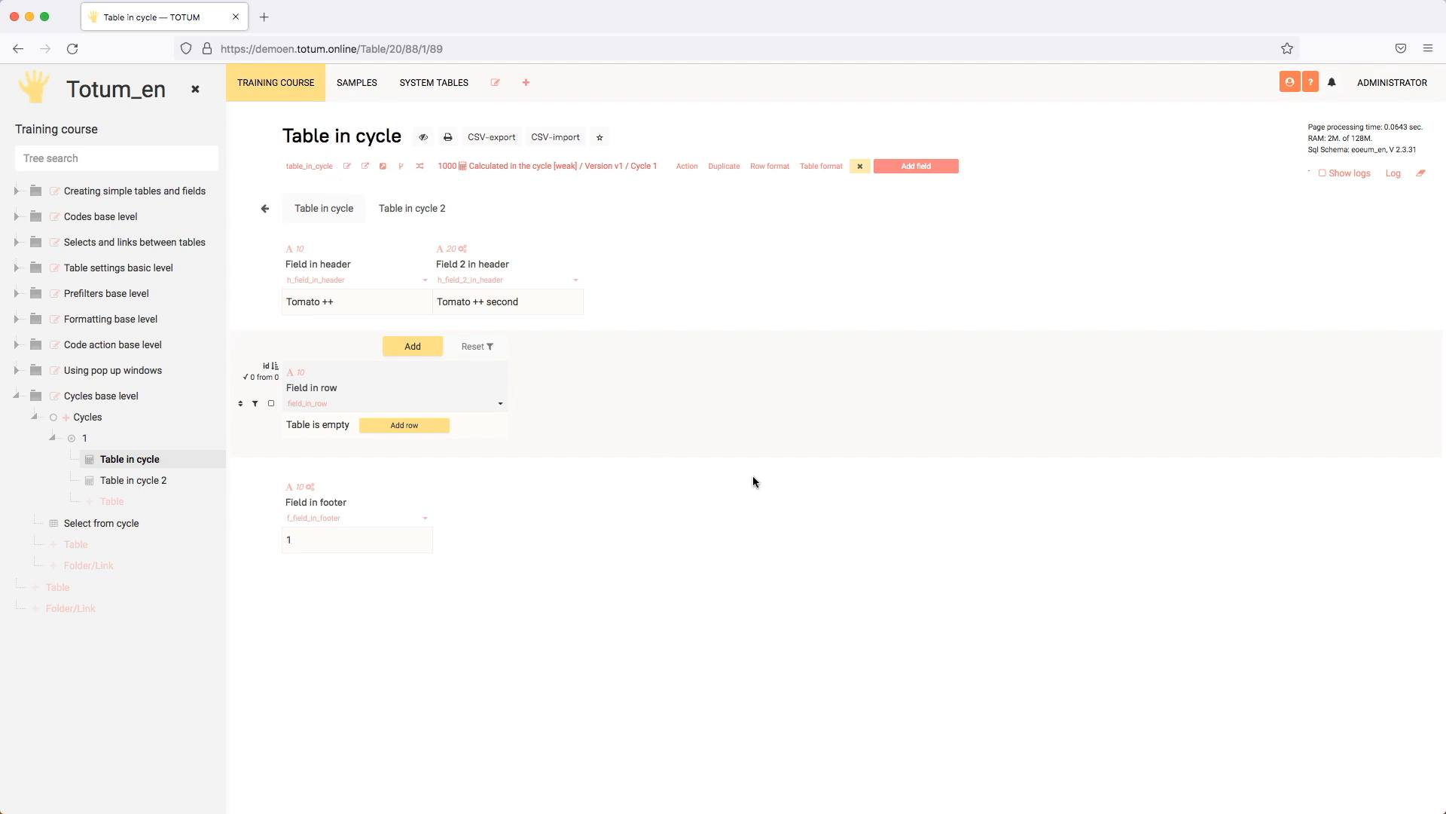
{"action": "scroll", "coordinate": [838, 455], "scroll_direction": "down", "scroll_amount": 10}
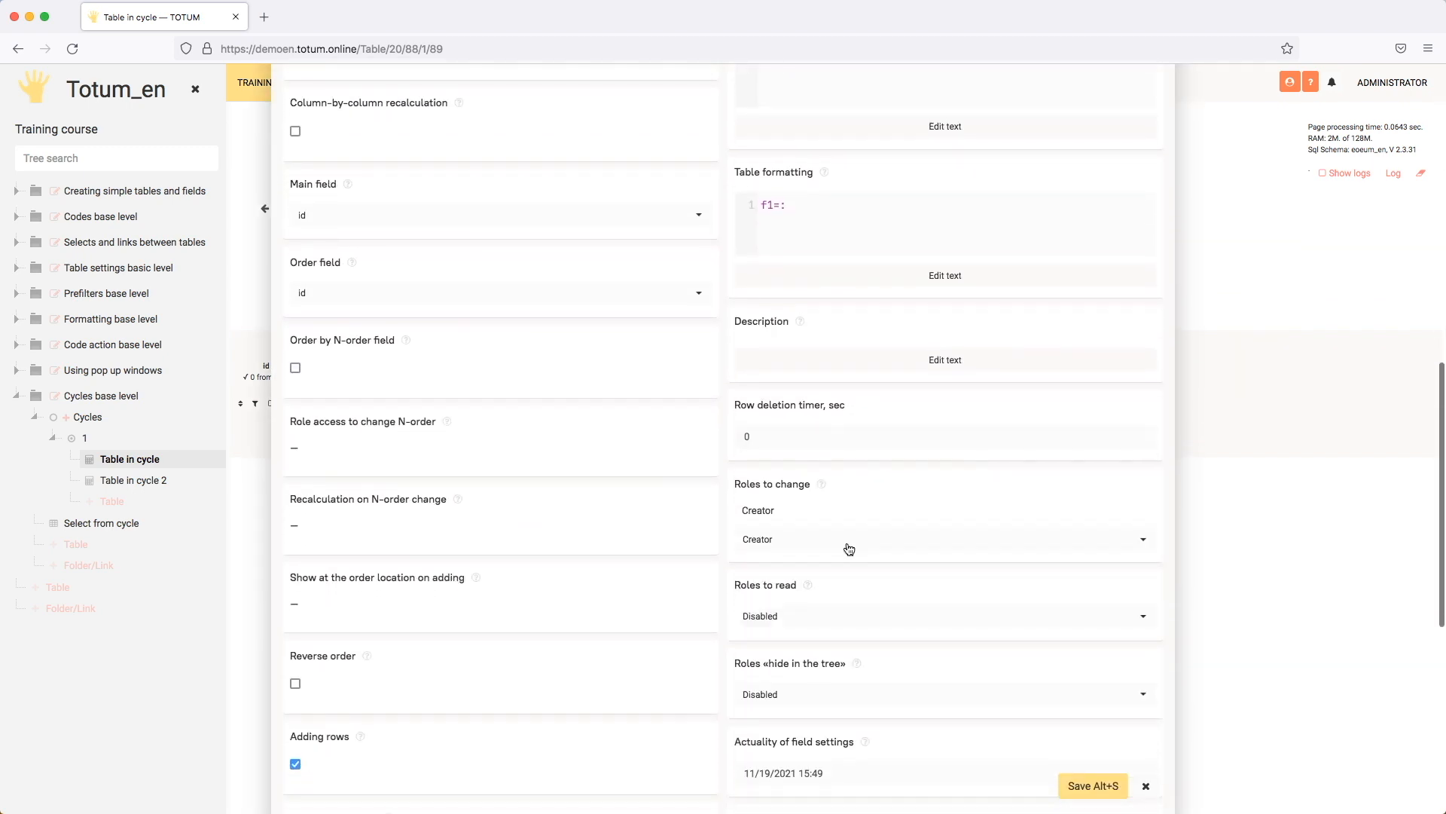
{"action": "left_click", "coordinate": [834, 539]}
{"action": "left_click", "coordinate": [800, 645]}
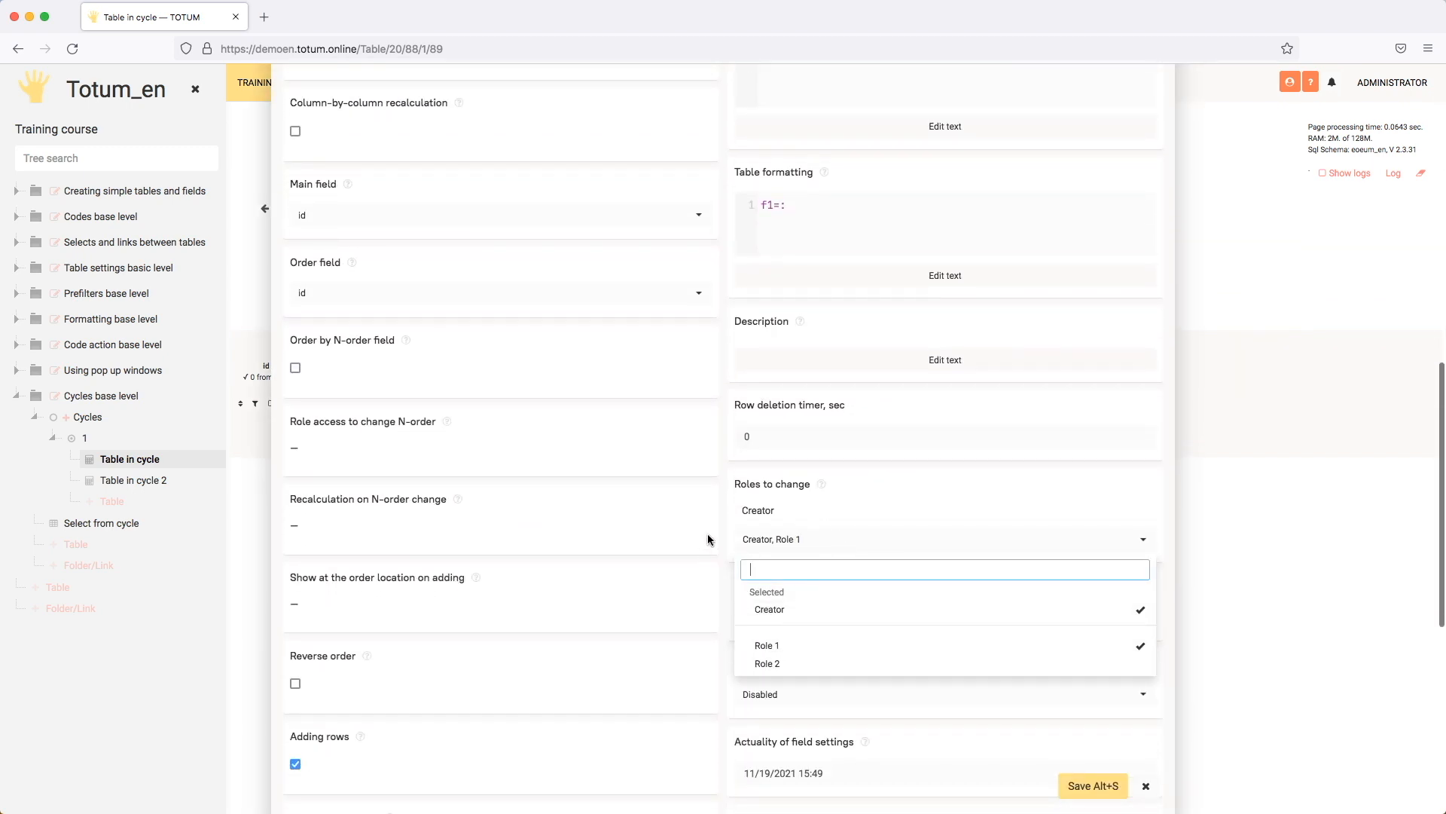
{"action": "left_click", "coordinate": [707, 538]}
{"action": "left_click", "coordinate": [1094, 787]}
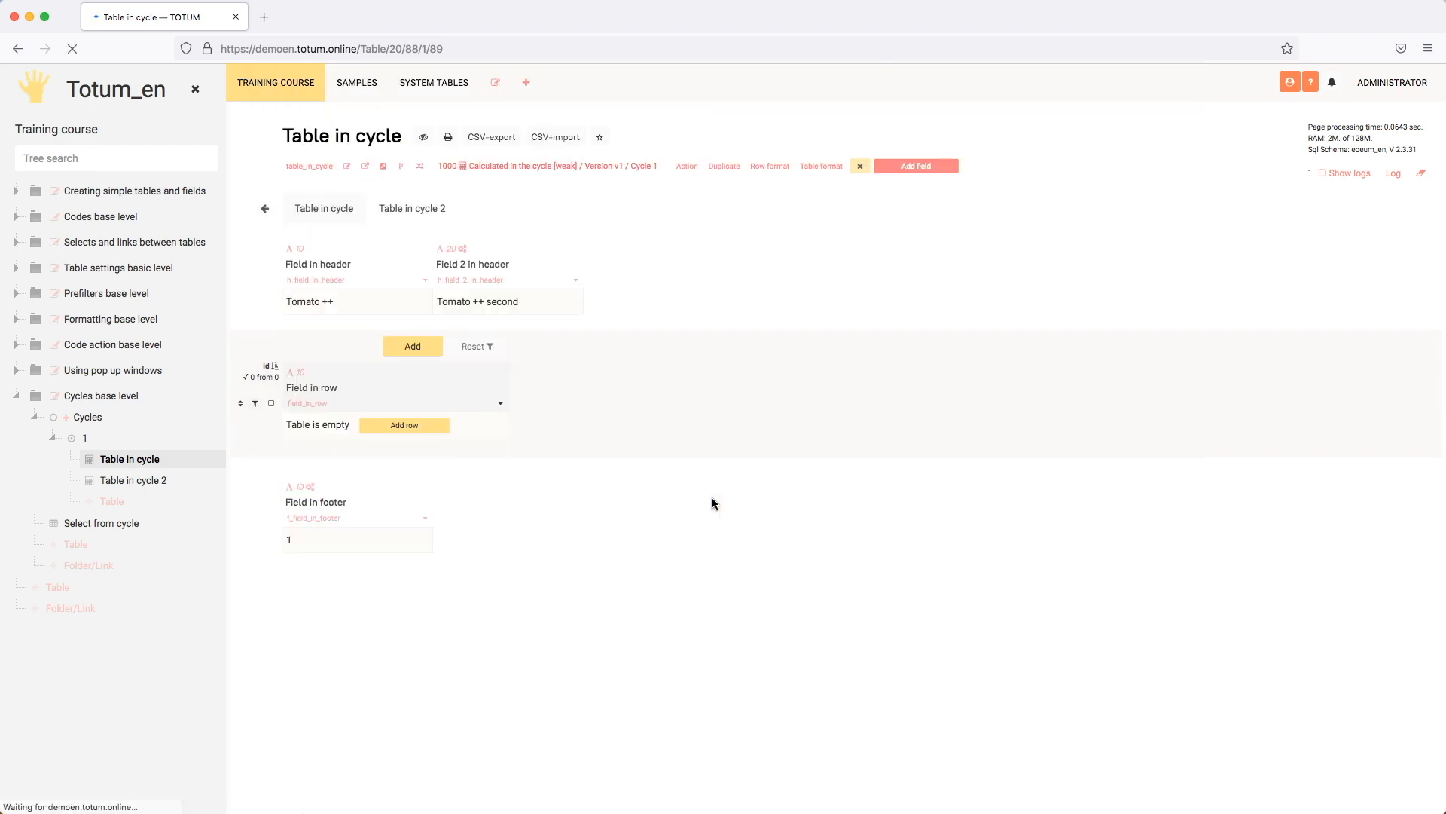
Return to the Cycles table and switch the session to User 1
{"action": "left_click", "coordinate": [264, 208]}
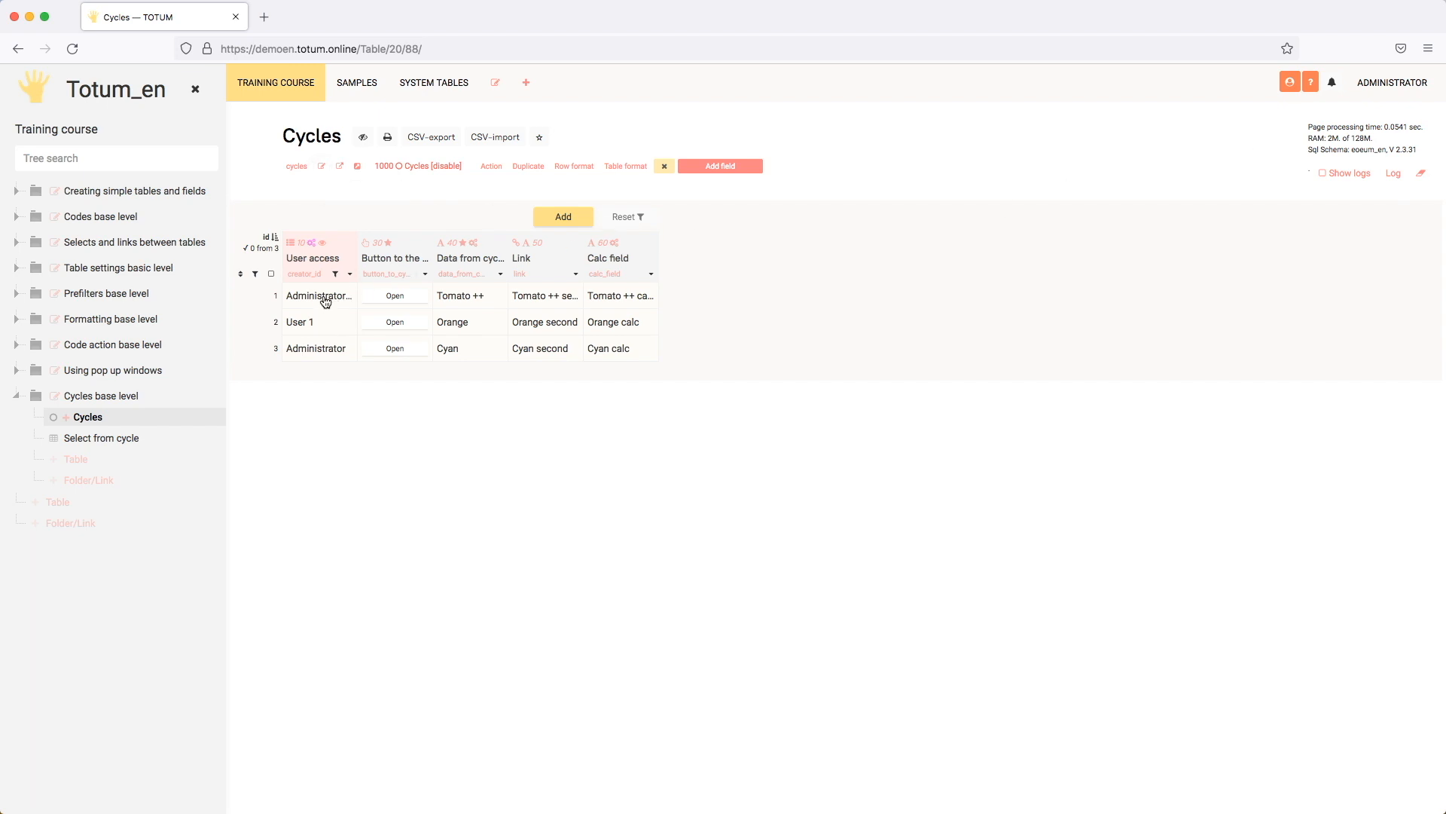
{"action": "left_click", "coordinate": [1401, 83]}
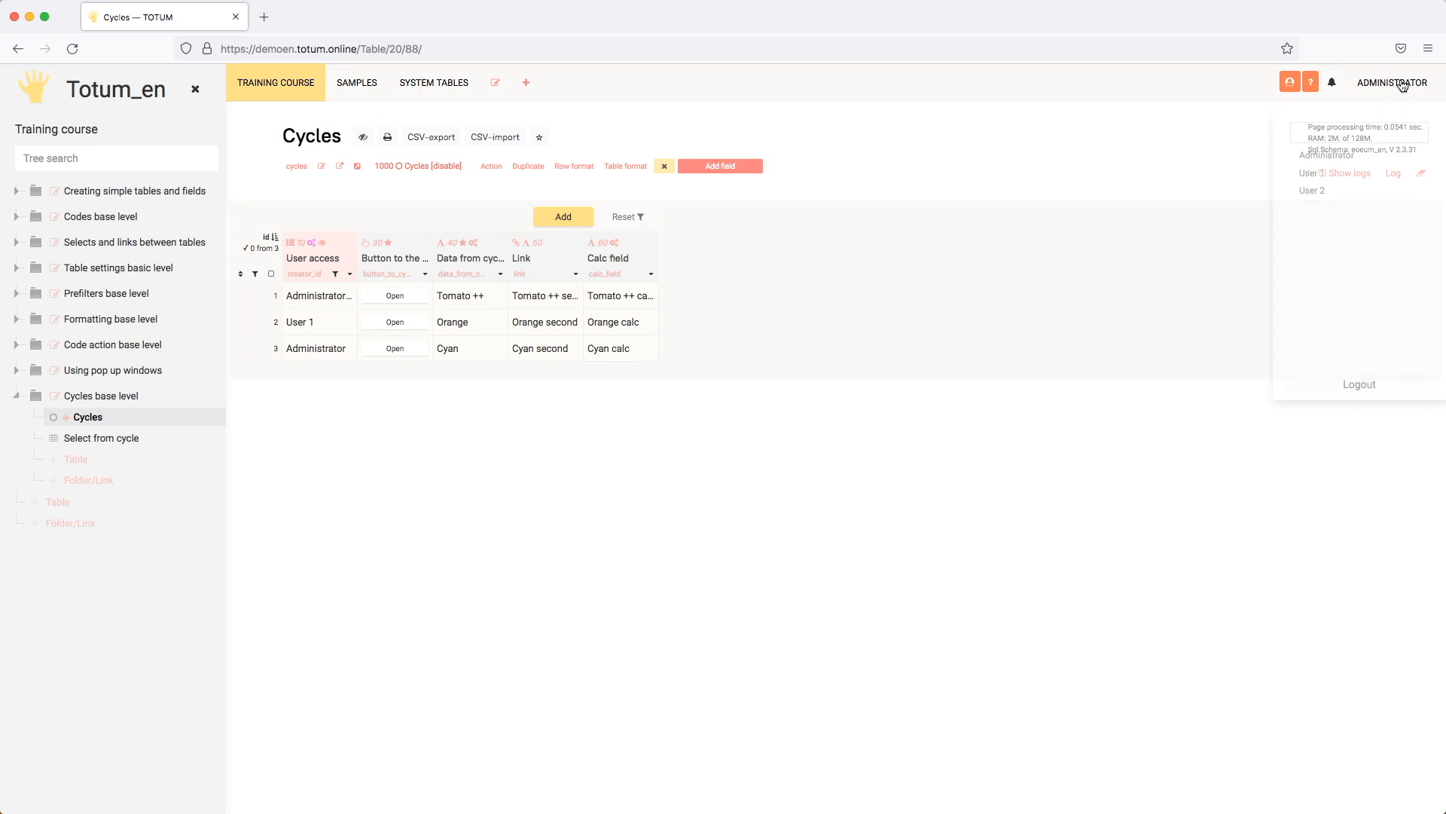
{"action": "left_click", "coordinate": [1323, 174]}
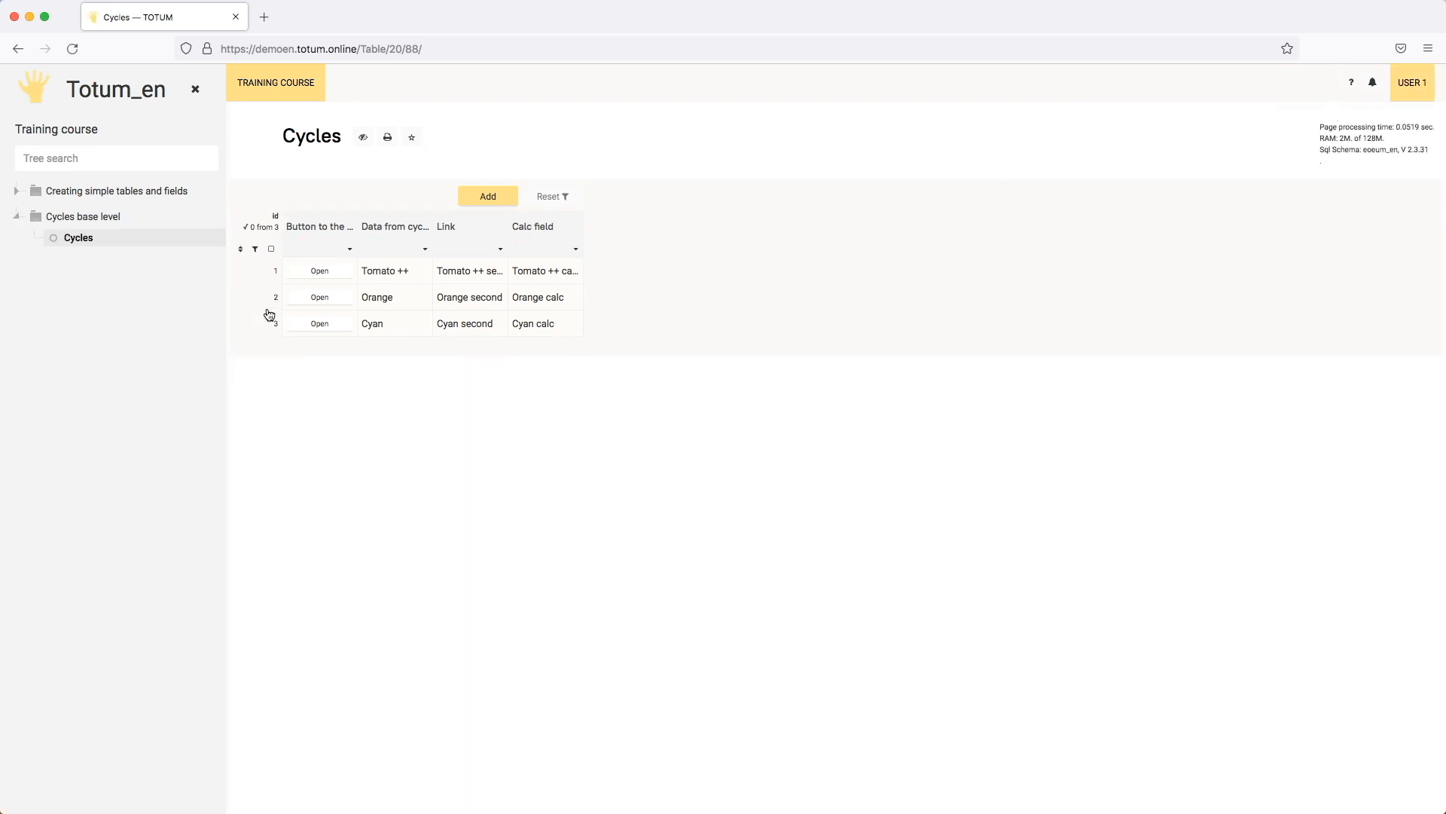
Try opening the Orange cycle as User 1 and switch the session back to Administrator
{"action": "left_click", "coordinate": [333, 302]}
{"action": "left_click", "coordinate": [1413, 83]}
{"action": "left_click", "coordinate": [1327, 201]}
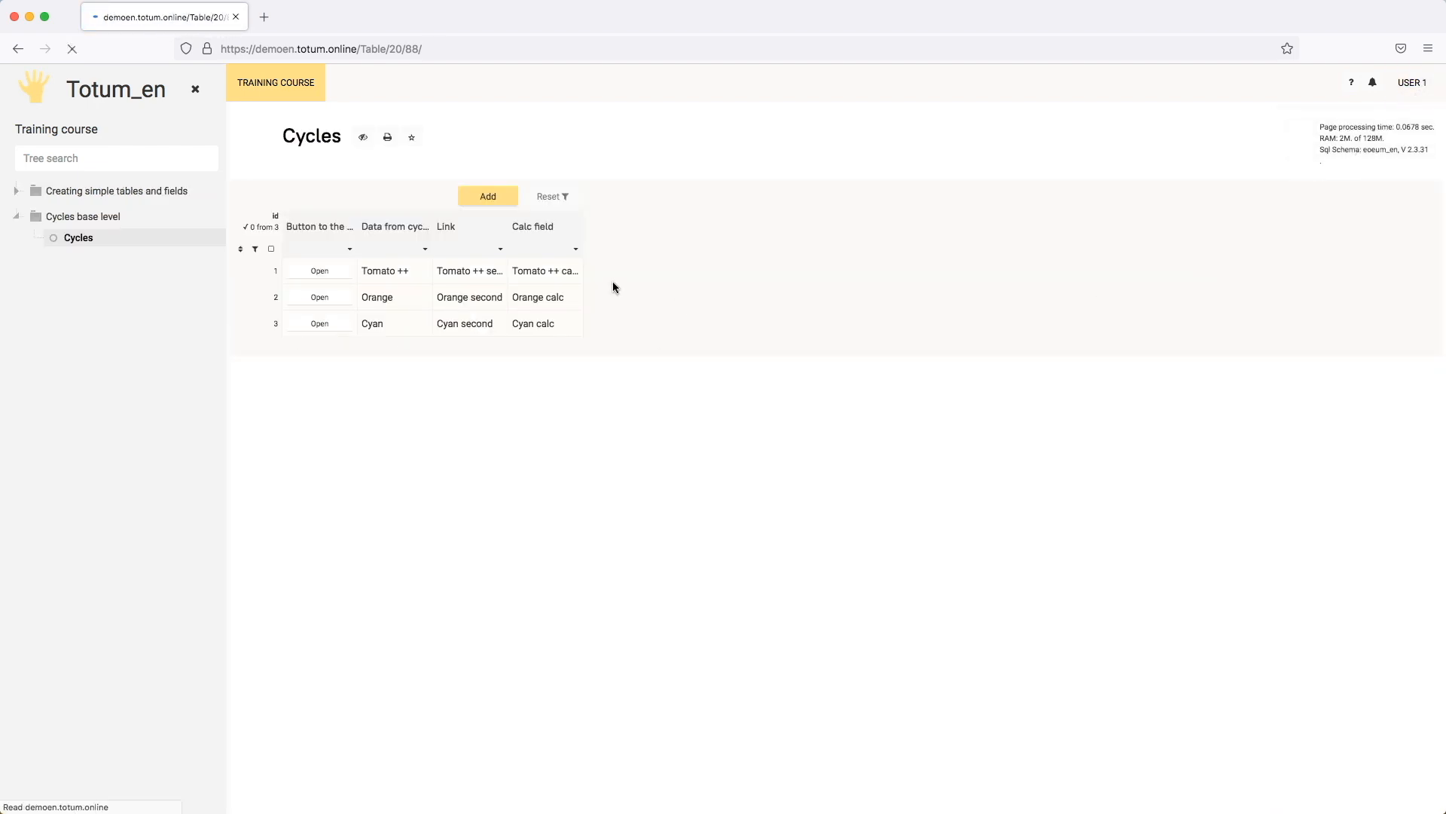
Set the Cycles table's Type of cycle access to No one sees except the creator and save the settings
{"action": "left_click", "coordinate": [322, 169]}
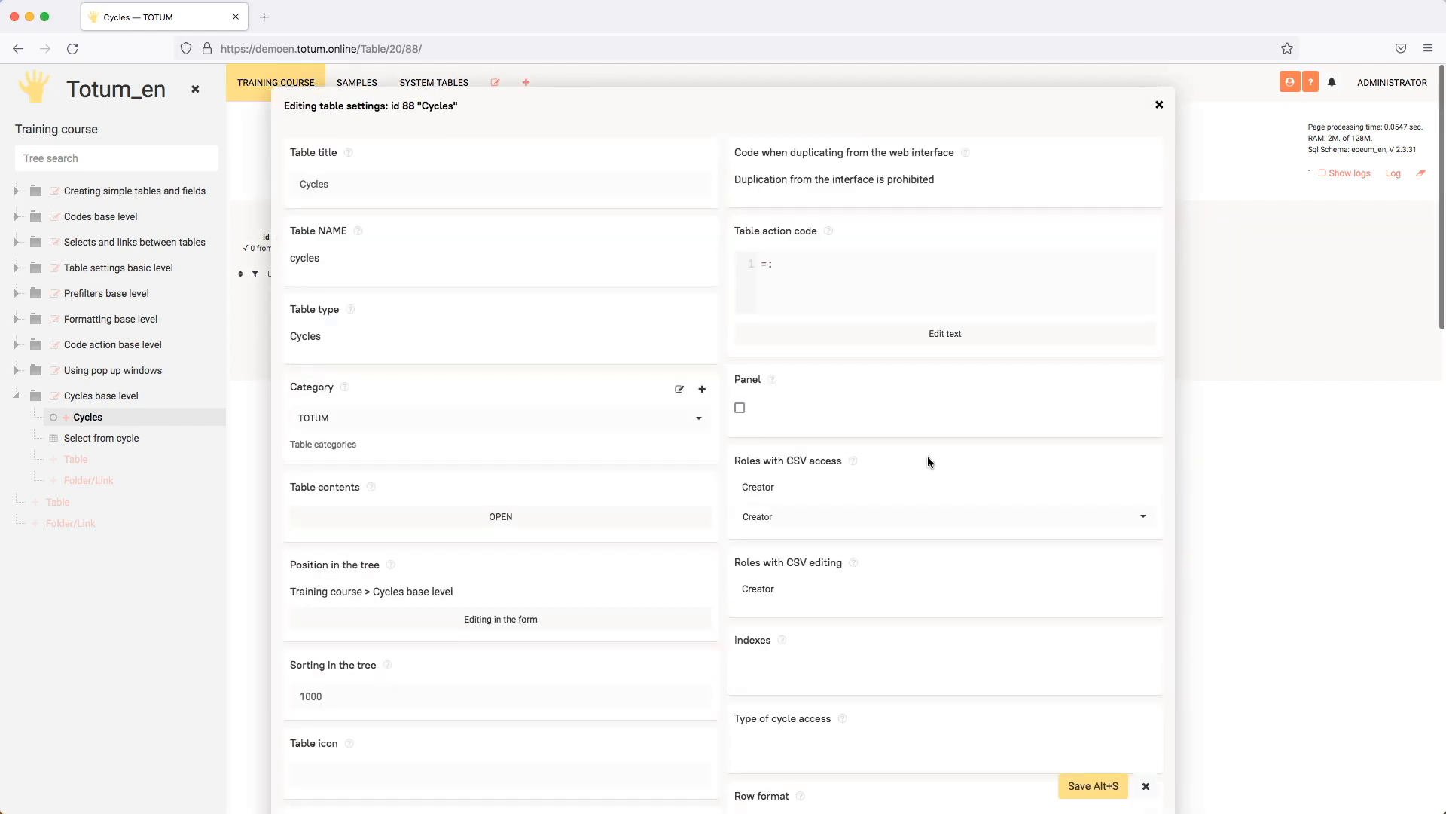
{"action": "scroll", "coordinate": [928, 455], "scroll_direction": "down", "scroll_amount": 3}
{"action": "scroll", "coordinate": [886, 471], "scroll_direction": "down", "scroll_amount": 3}
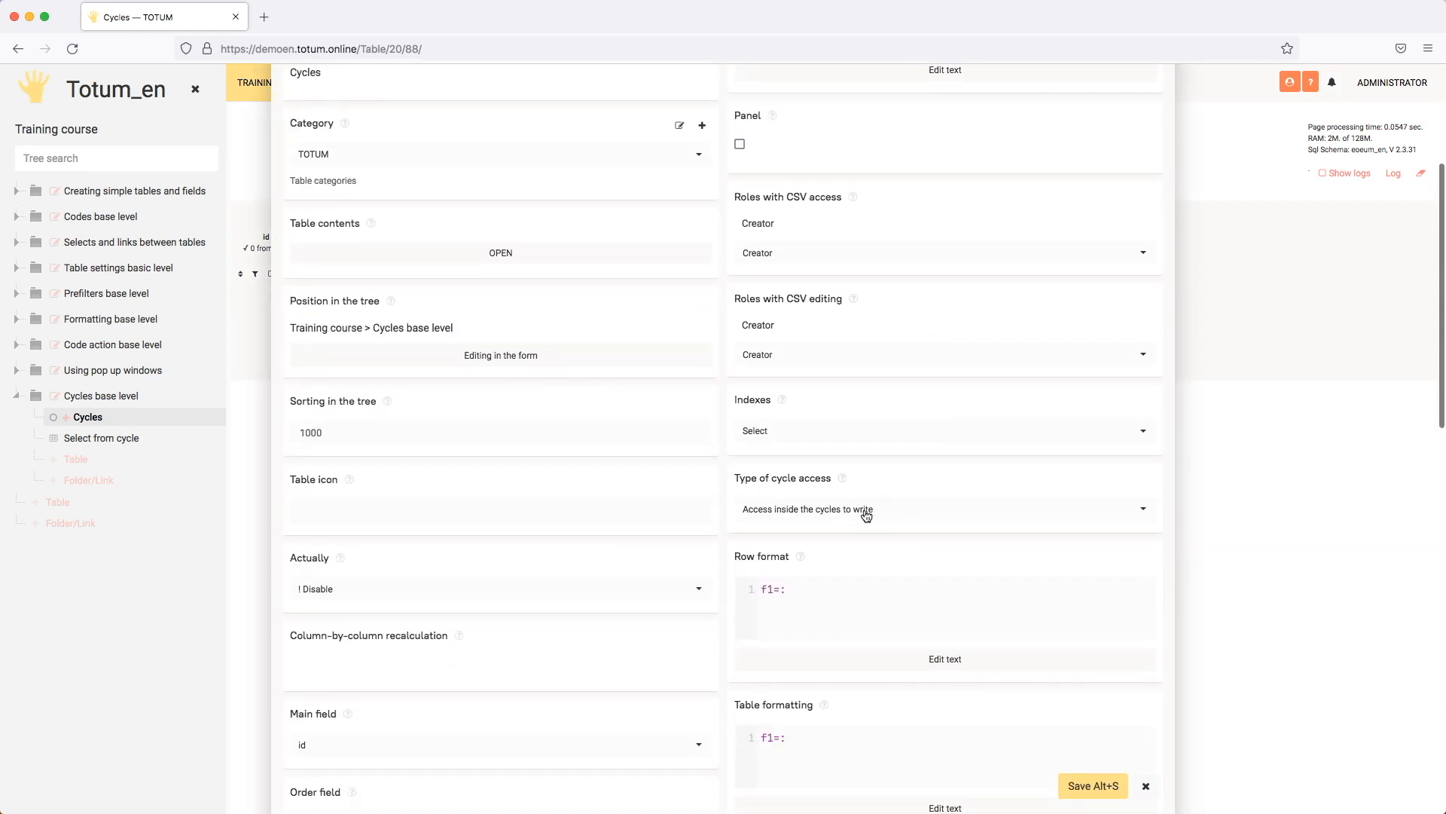
{"action": "left_click", "coordinate": [867, 515]}
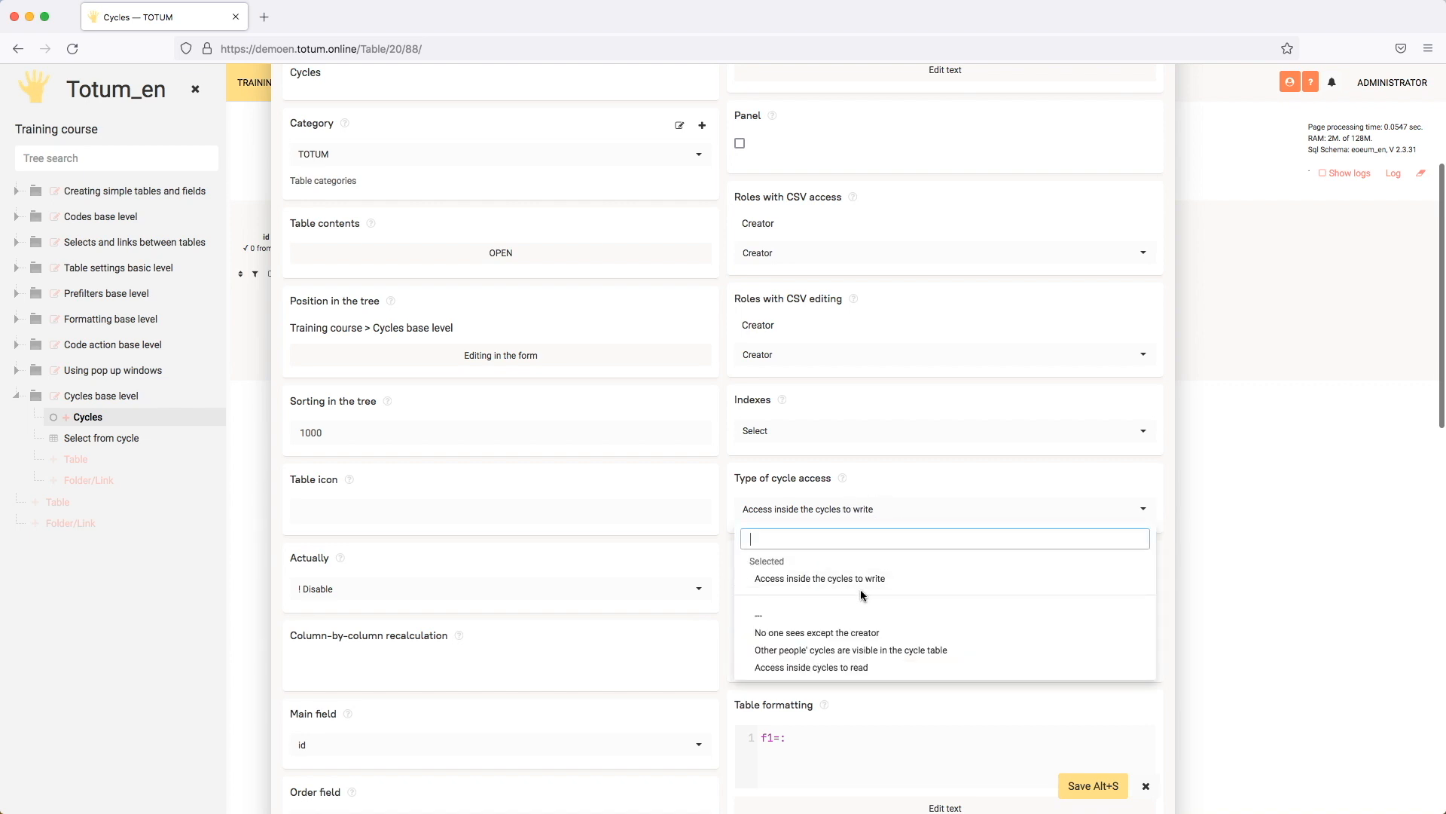
{"action": "left_click", "coordinate": [877, 632]}
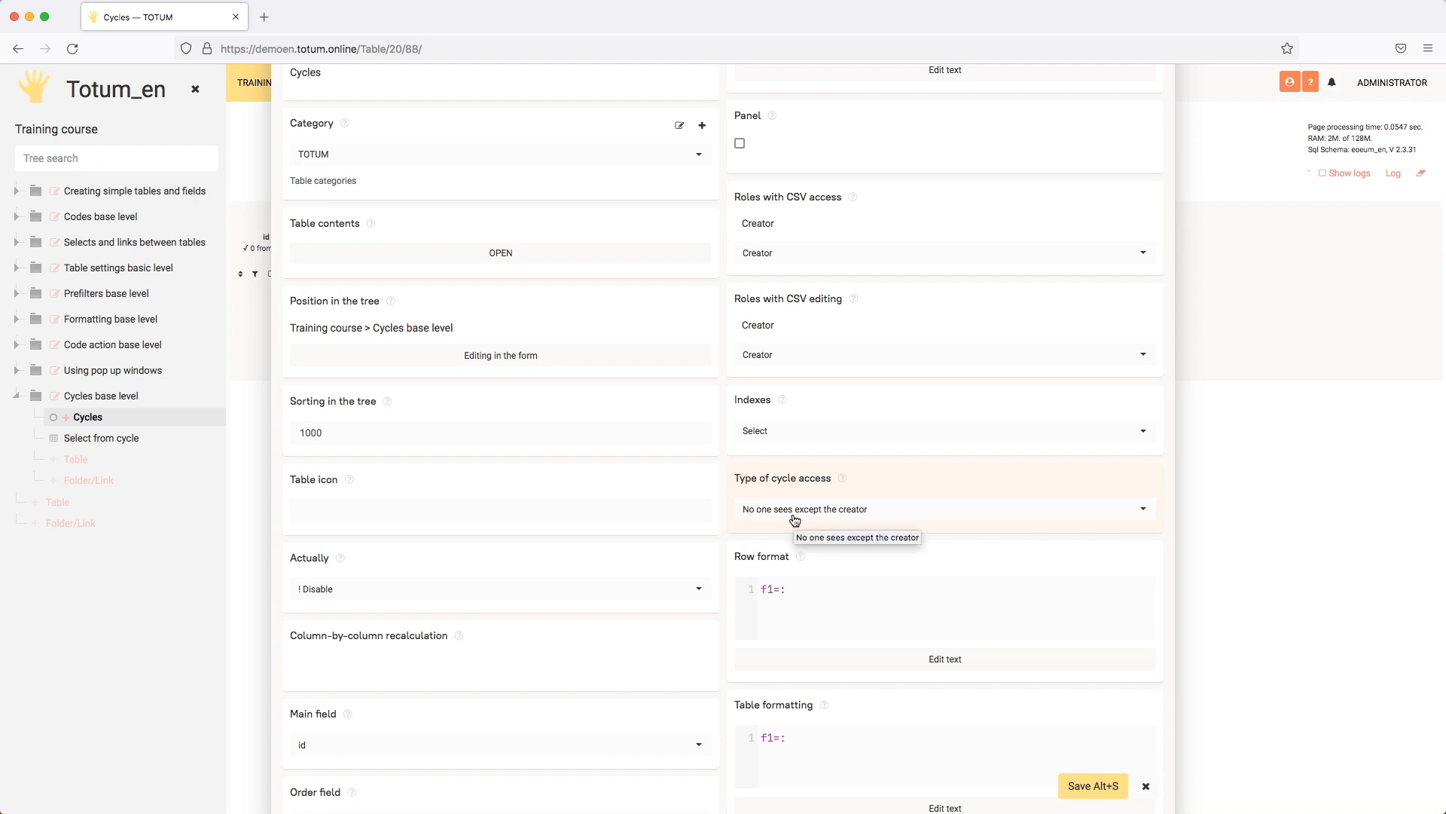
{"action": "left_click", "coordinate": [1109, 797]}
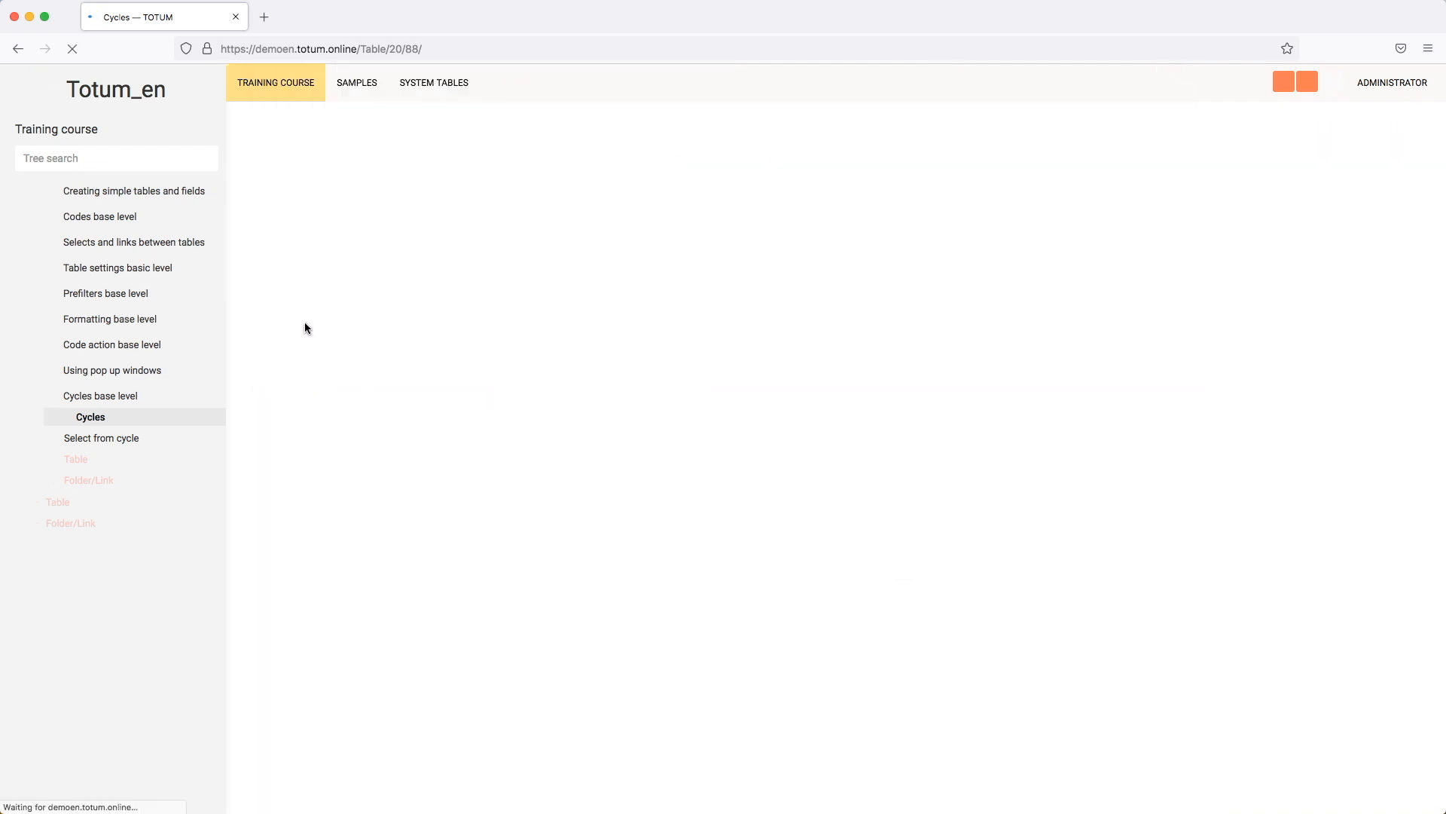
Check the Cycles table as User 1, then switch the session back to Administrator
{"action": "left_click", "coordinate": [1386, 87]}
{"action": "left_click", "coordinate": [1335, 170]}
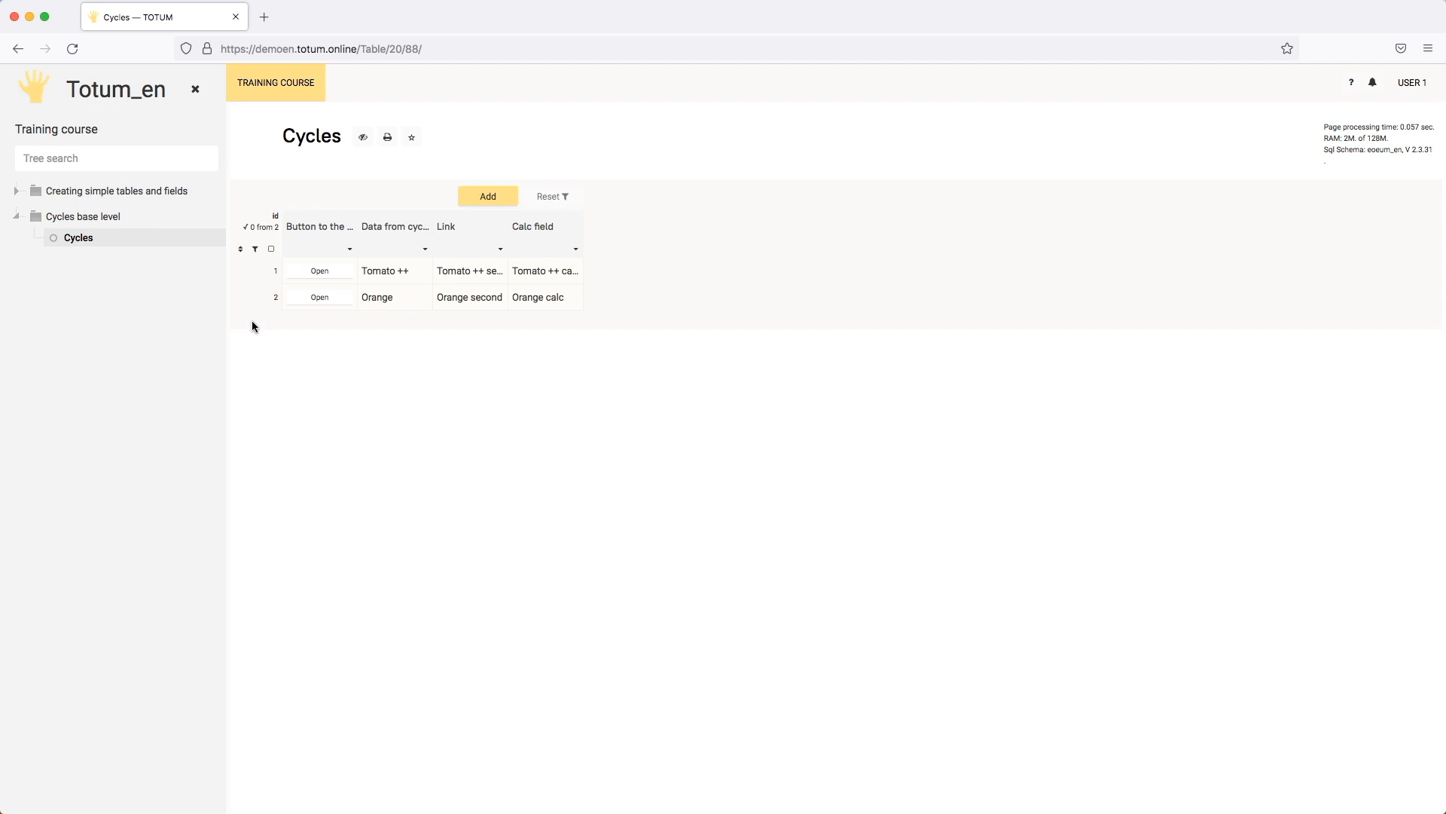
{"action": "left_click", "coordinate": [1418, 97]}
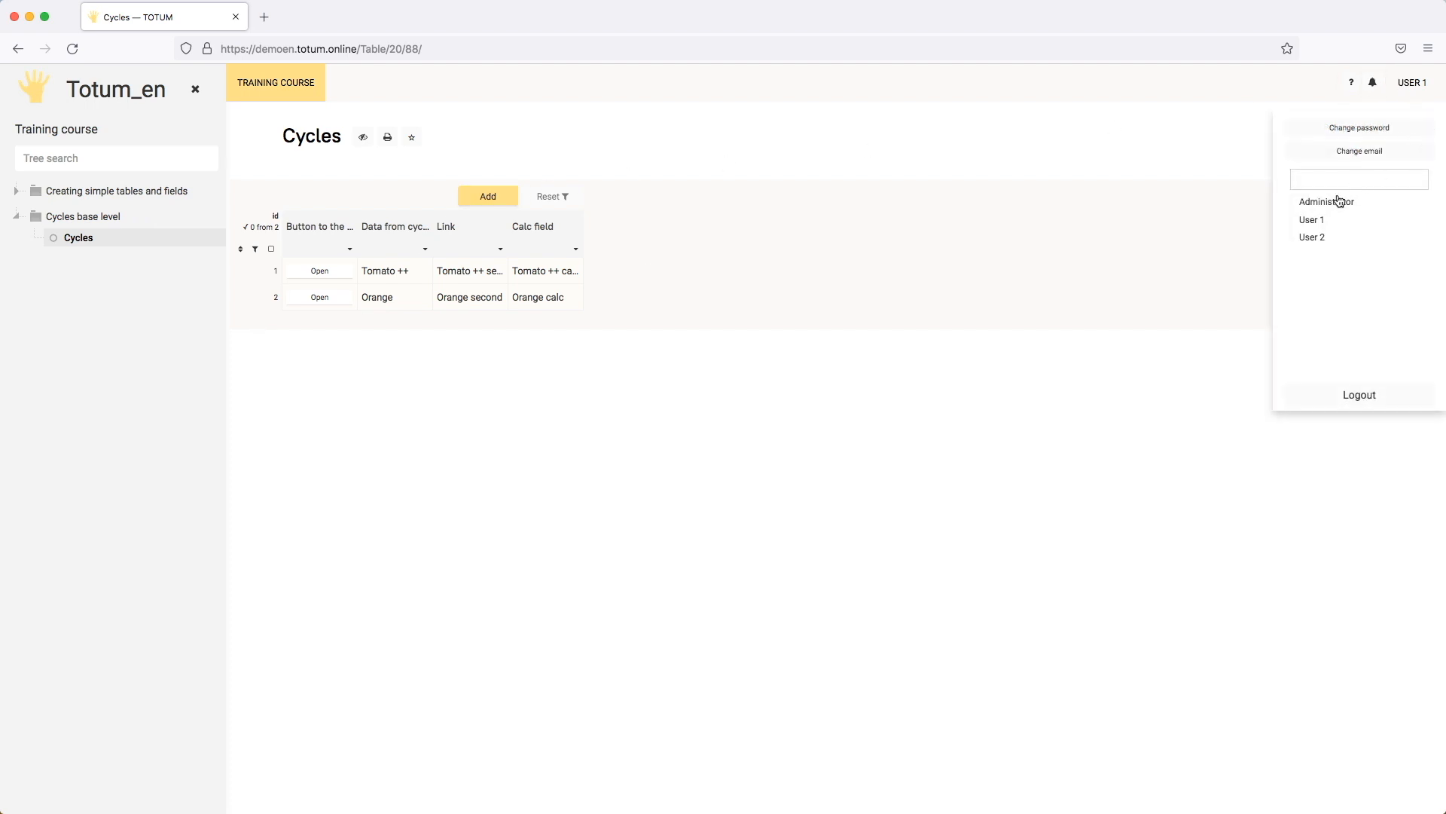
{"action": "left_click", "coordinate": [1322, 199]}
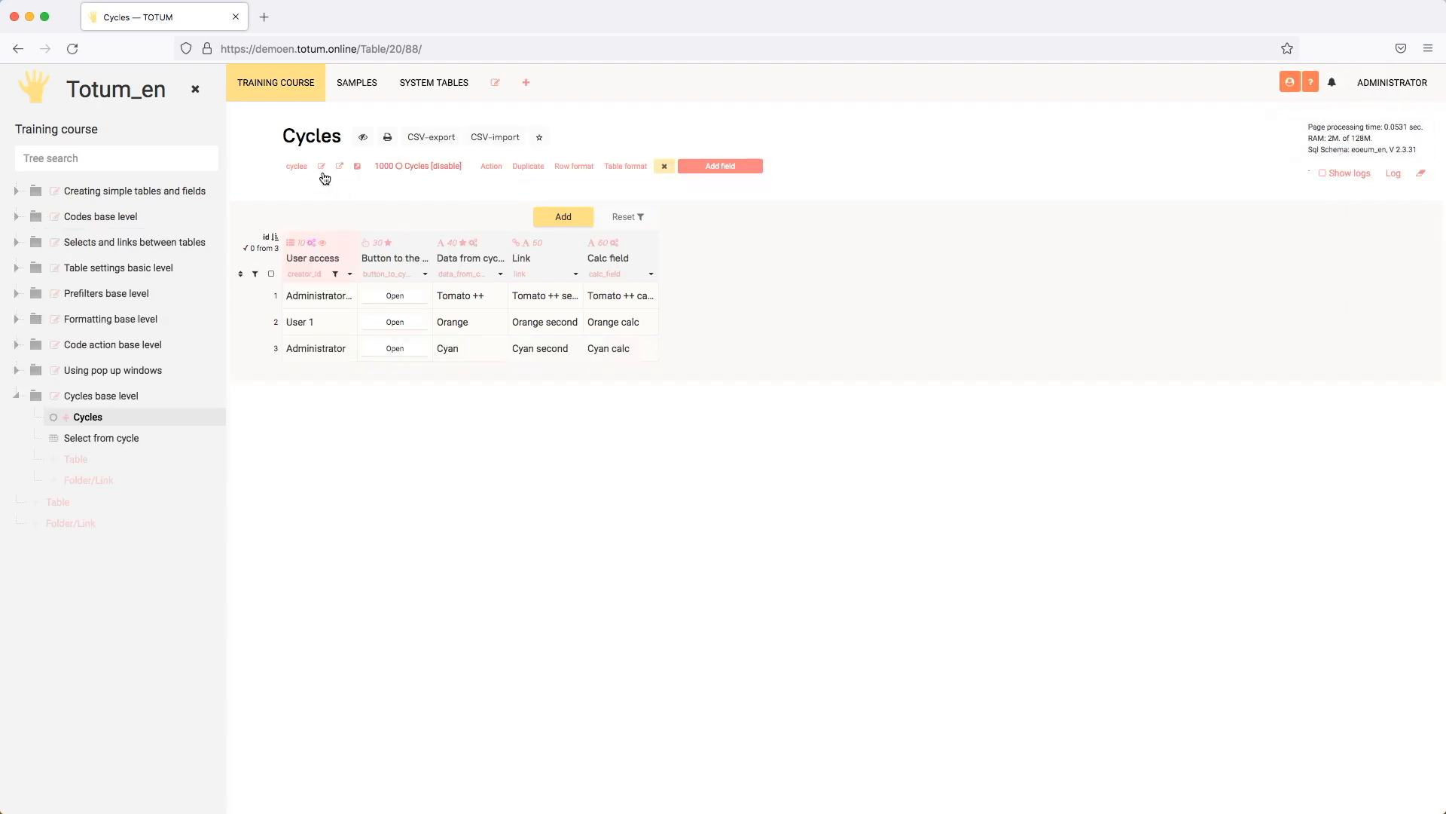
Set the Cycles table's Type of cycle access to Other people' cycles are visible in the cycle table and save
{"action": "left_click", "coordinate": [322, 167]}
{"action": "scroll", "coordinate": [972, 510], "scroll_direction": "down", "scroll_amount": 3}
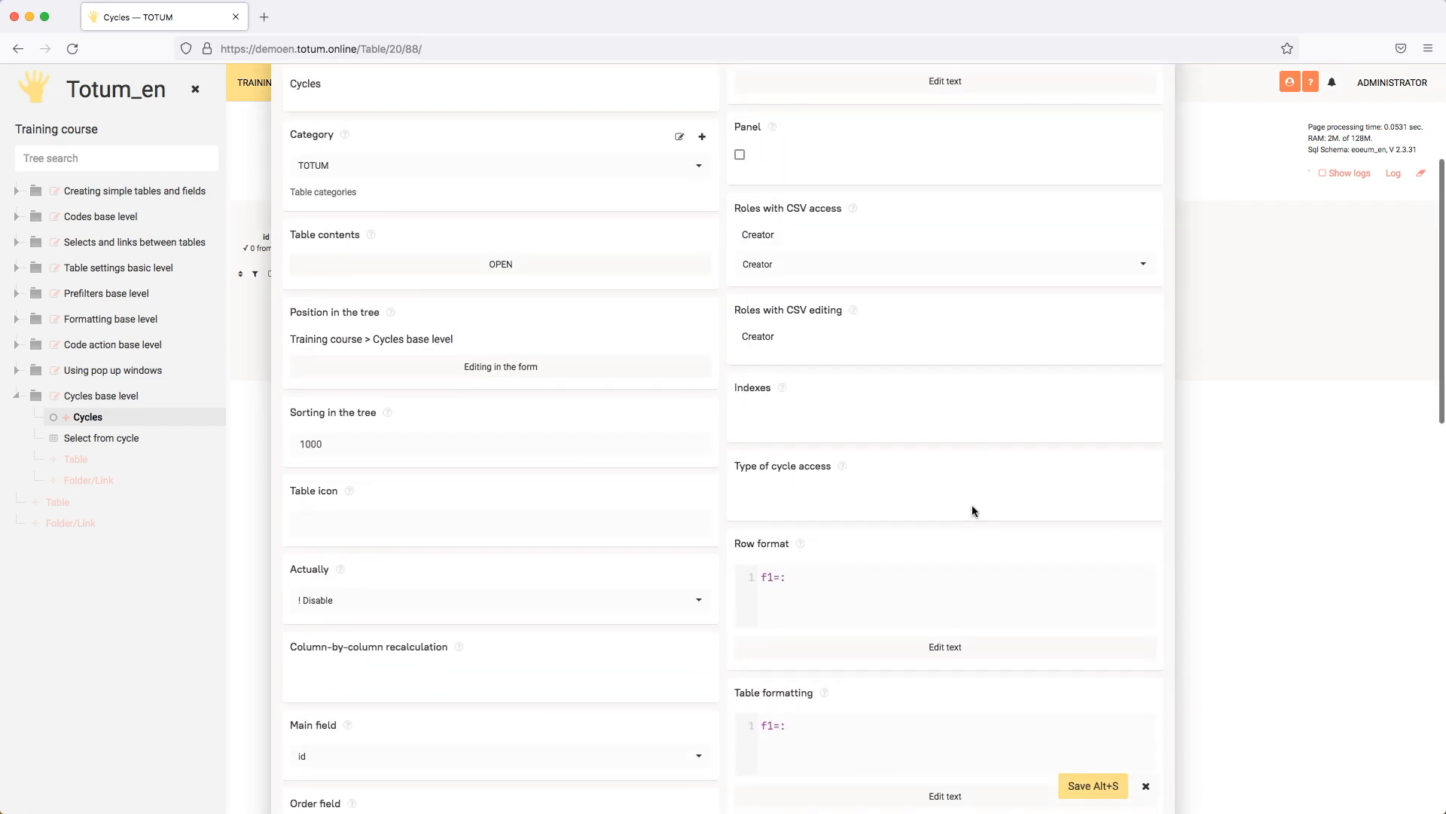
{"action": "left_click", "coordinate": [935, 519]}
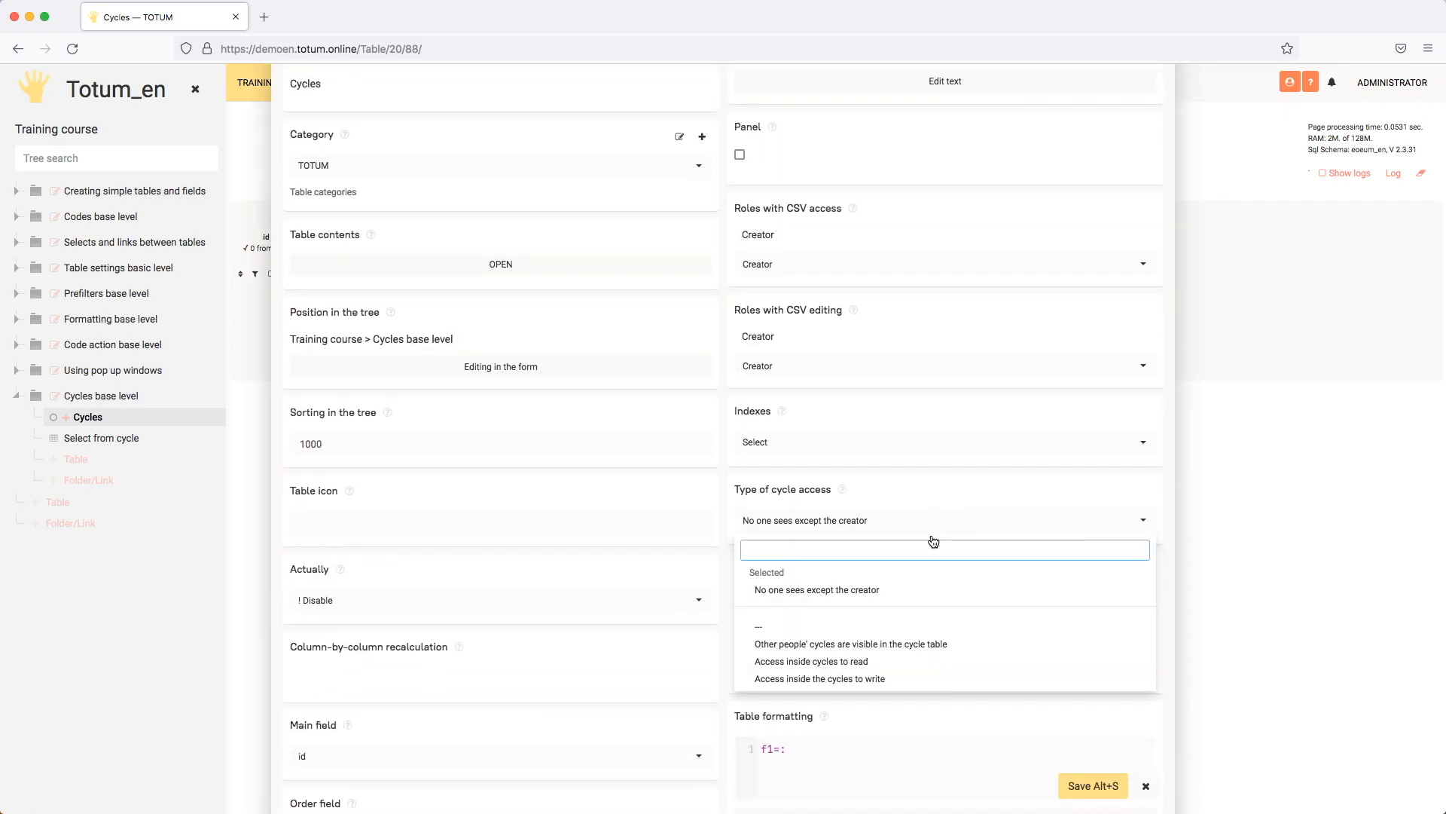
{"action": "left_click", "coordinate": [896, 643]}
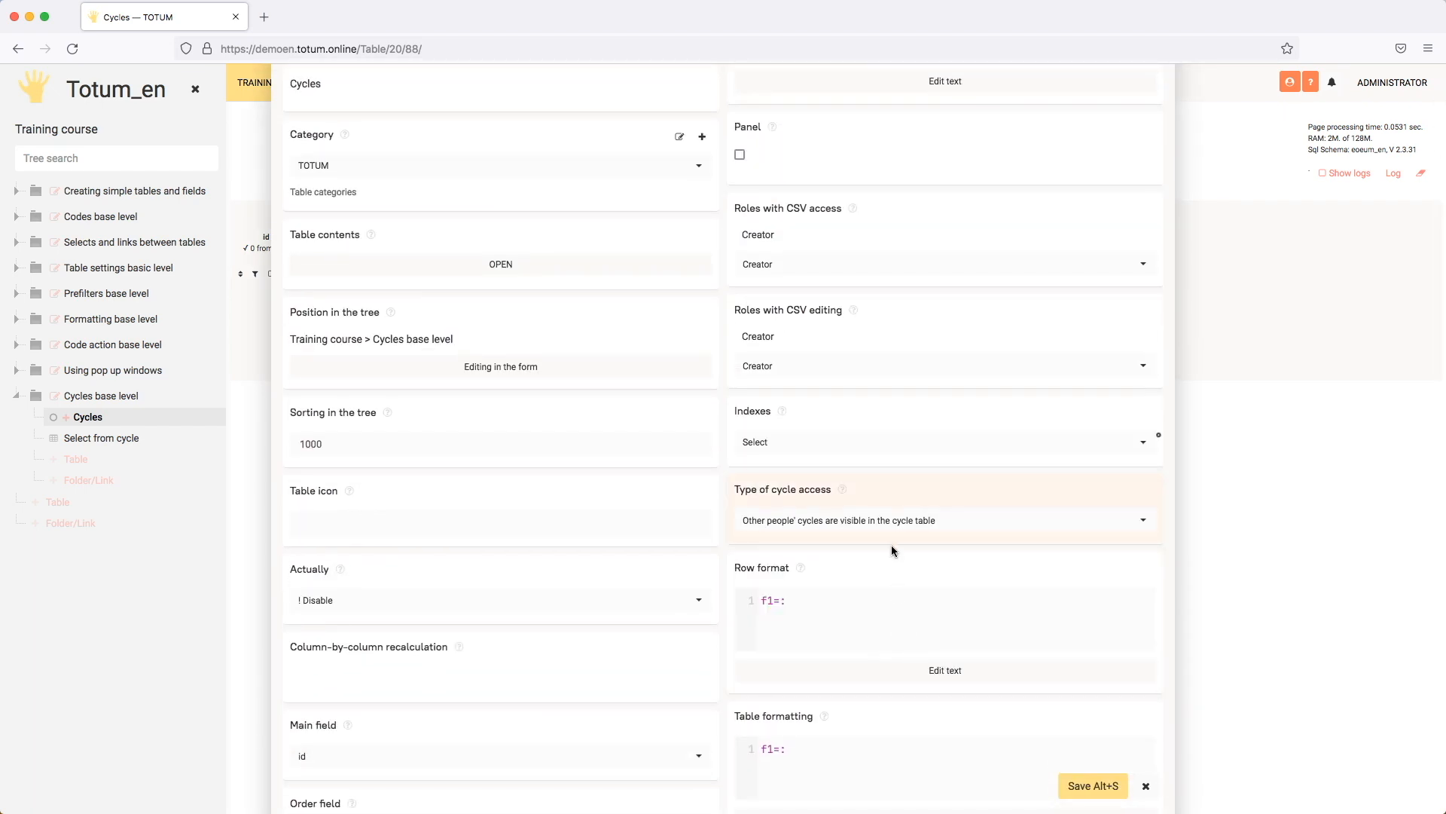
{"action": "left_click", "coordinate": [1077, 787]}
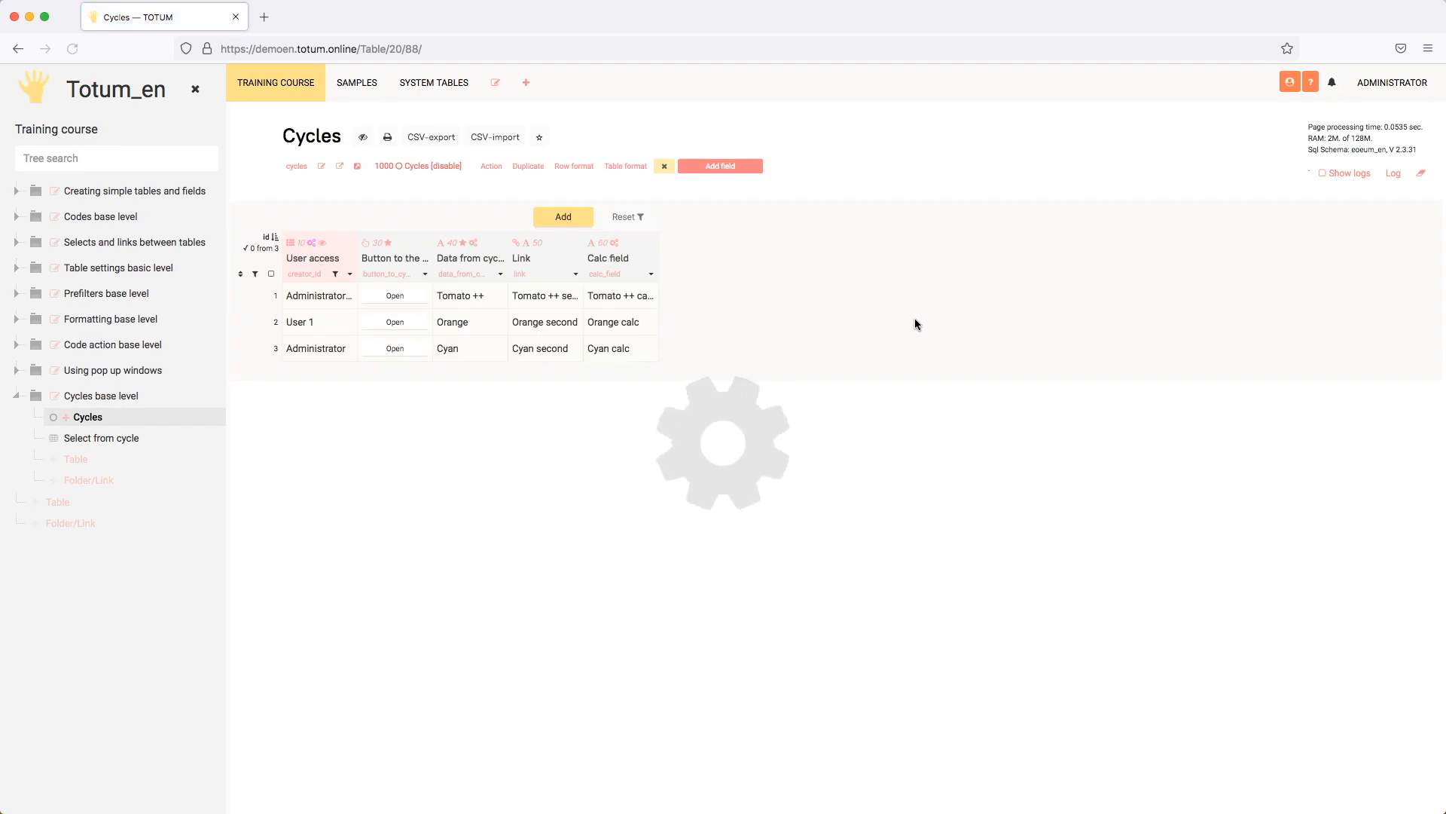
Switch the session to User 1 and try opening the Cyan cycle
{"action": "left_click", "coordinate": [1378, 82]}
{"action": "left_click", "coordinate": [1318, 174]}
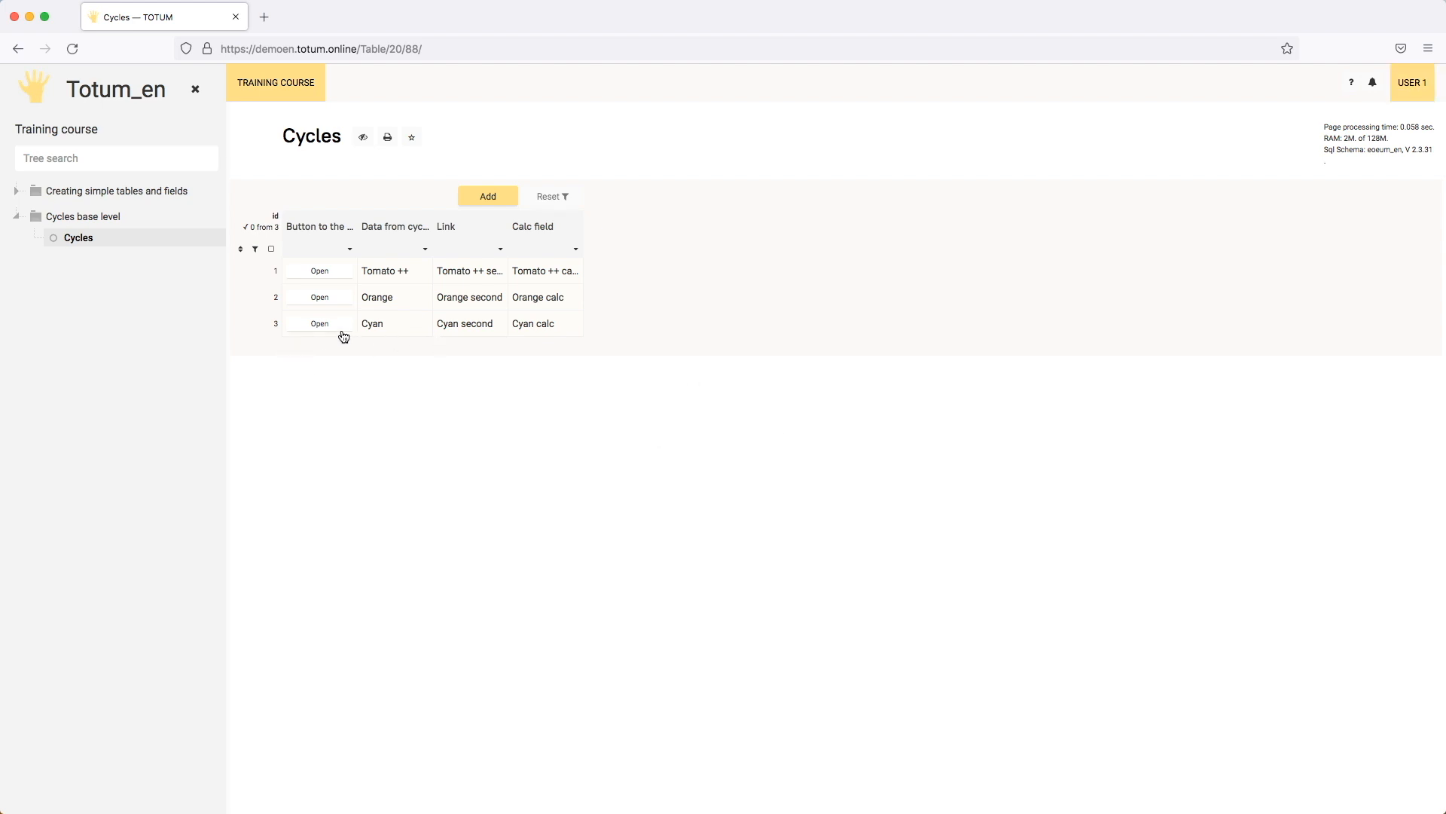
{"action": "left_click", "coordinate": [336, 326]}
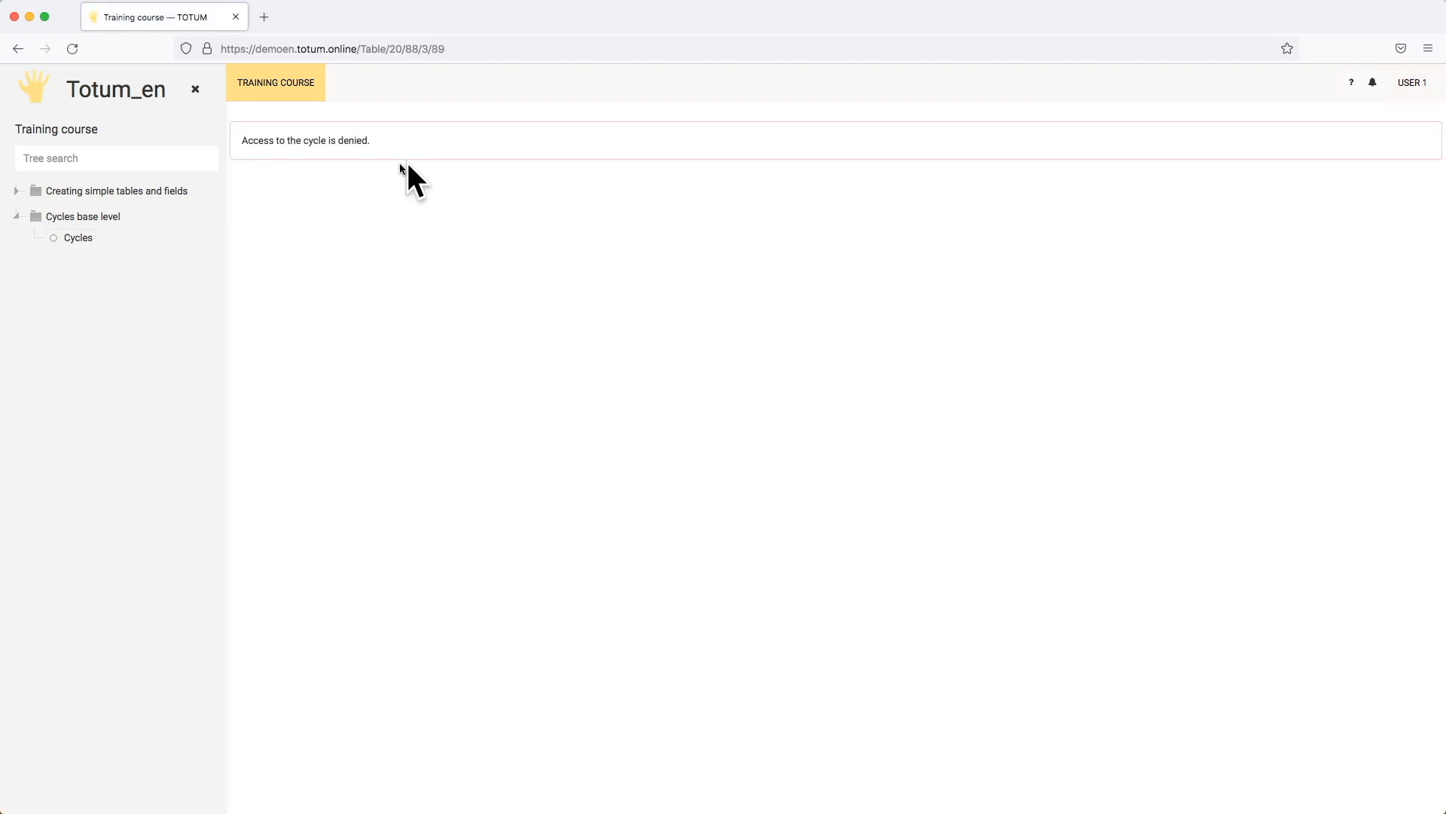
Go back to the Cycles table and switch the session from User 1 to Administrator
{"action": "left_click", "coordinate": [16, 49]}
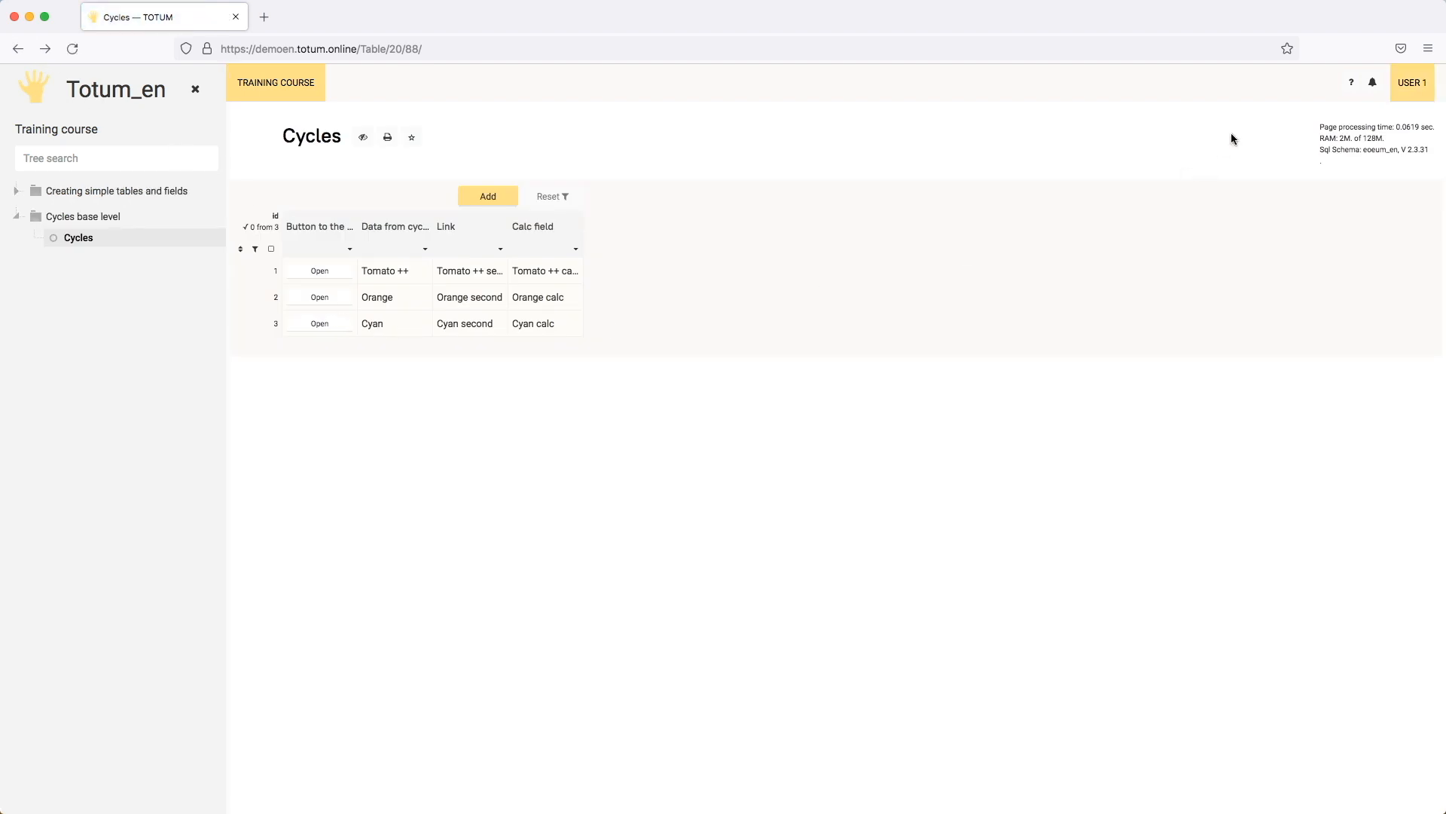
{"action": "left_click", "coordinate": [1412, 82]}
{"action": "left_click", "coordinate": [1359, 203]}
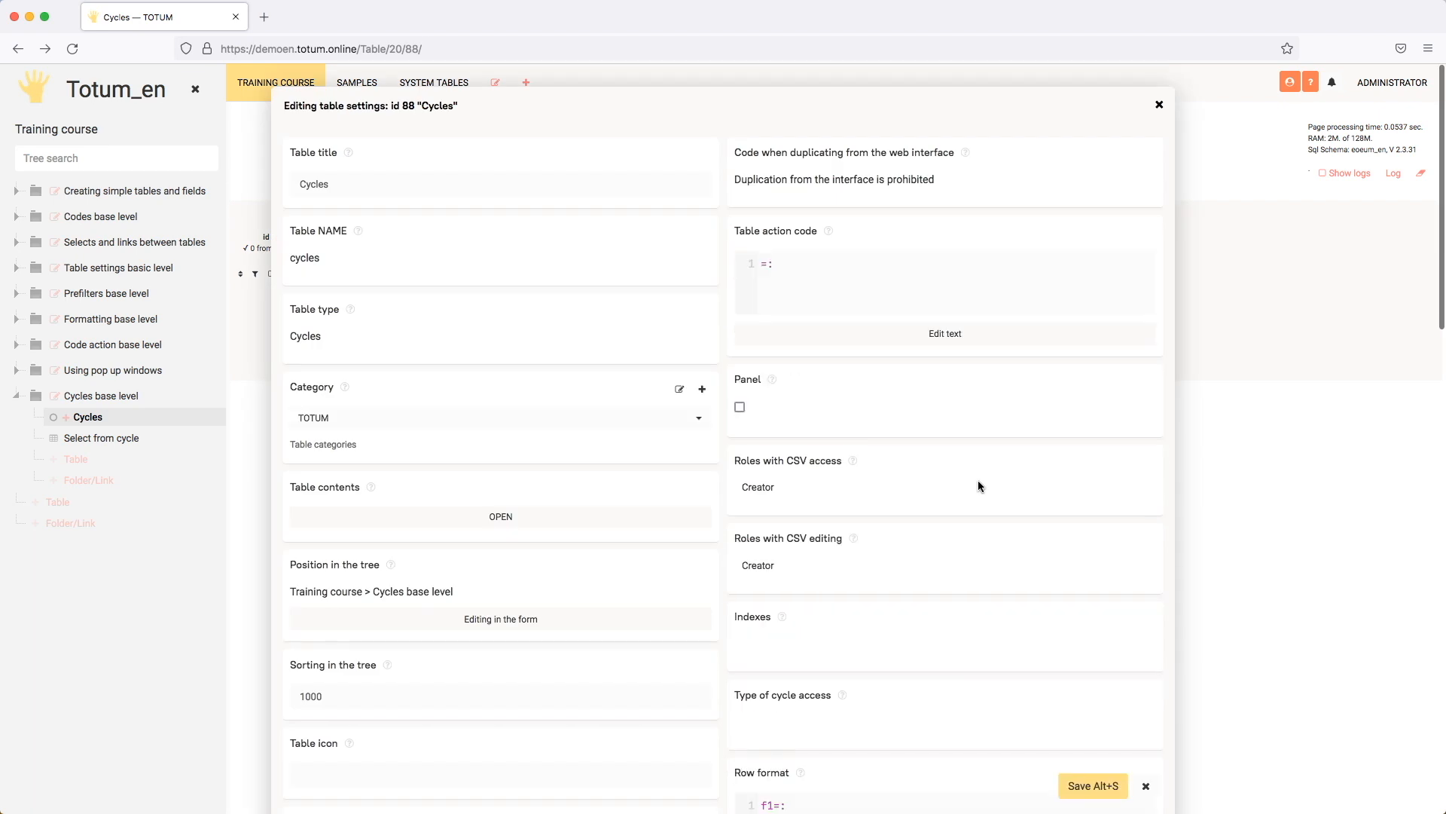
Set the Cycles table's Type of cycle access to Access inside cycles to read and save the settings
{"action": "scroll", "coordinate": [873, 588], "scroll_direction": "down", "scroll_amount": 2}
{"action": "left_click", "coordinate": [894, 693]}
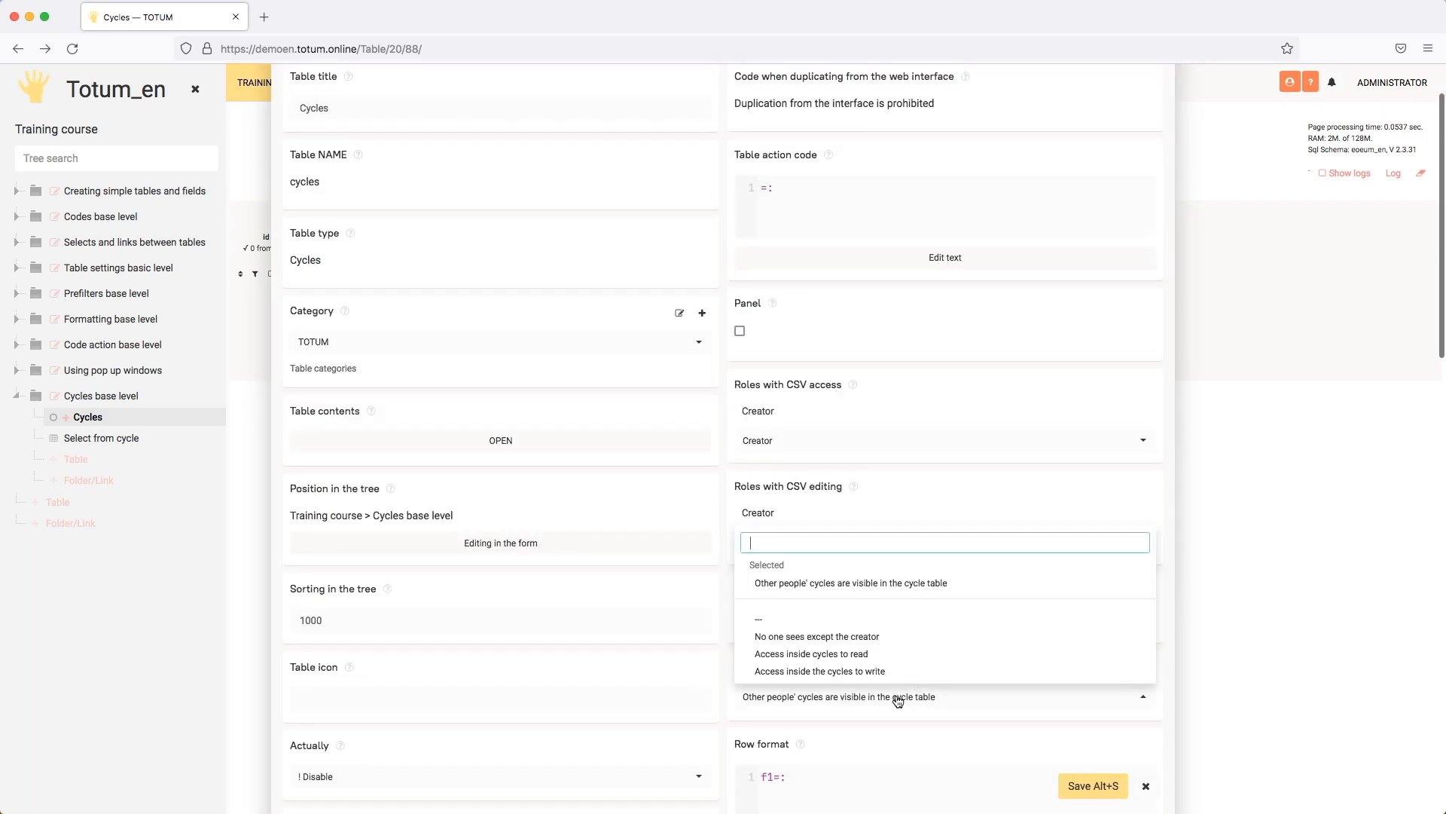
{"action": "left_click", "coordinate": [845, 653]}
{"action": "left_click", "coordinate": [1077, 783]}
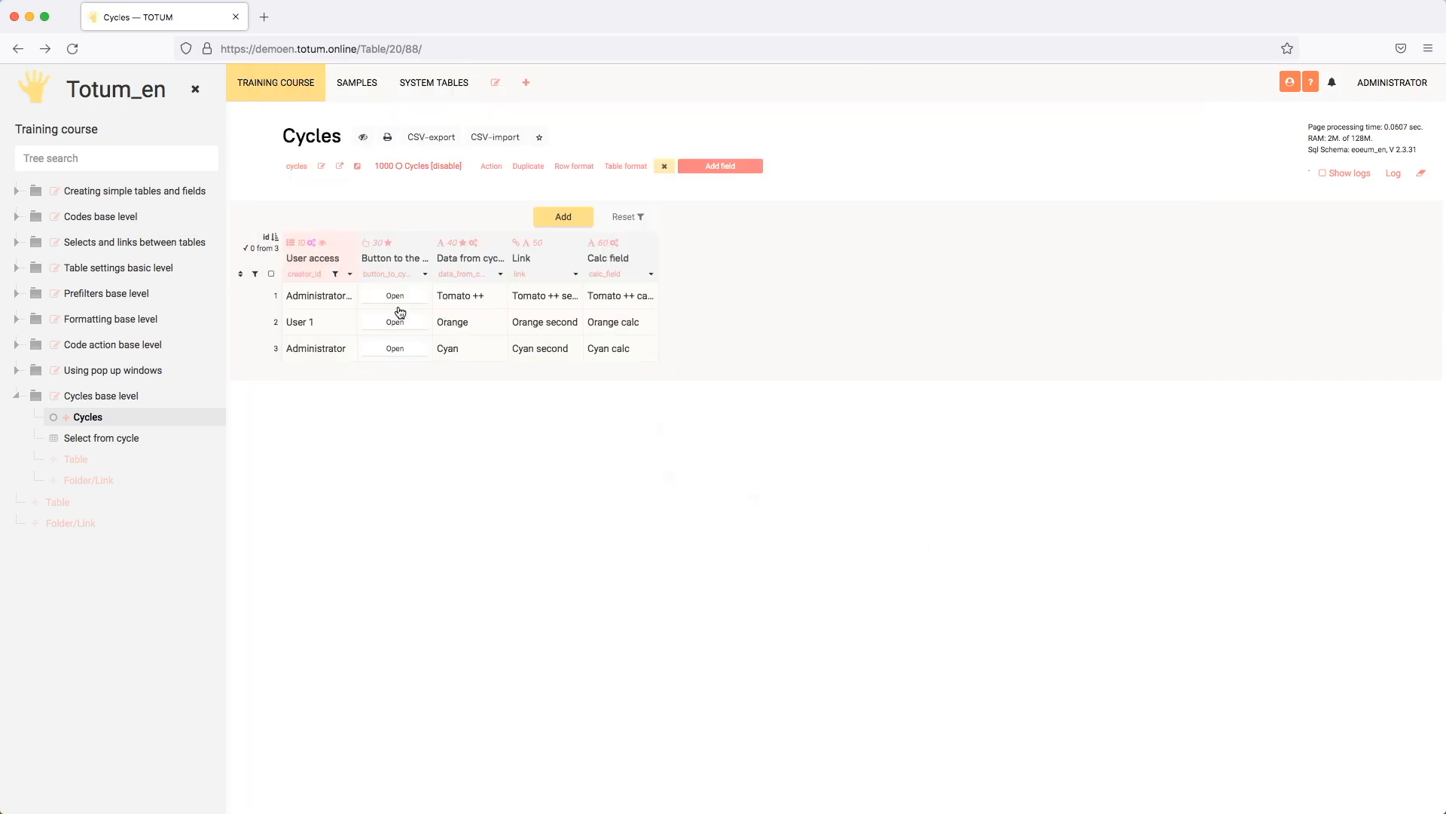
As User 1, open the Cyan cycle and test editing its two header fields in Table in cycle
{"action": "left_click", "coordinate": [1402, 91]}
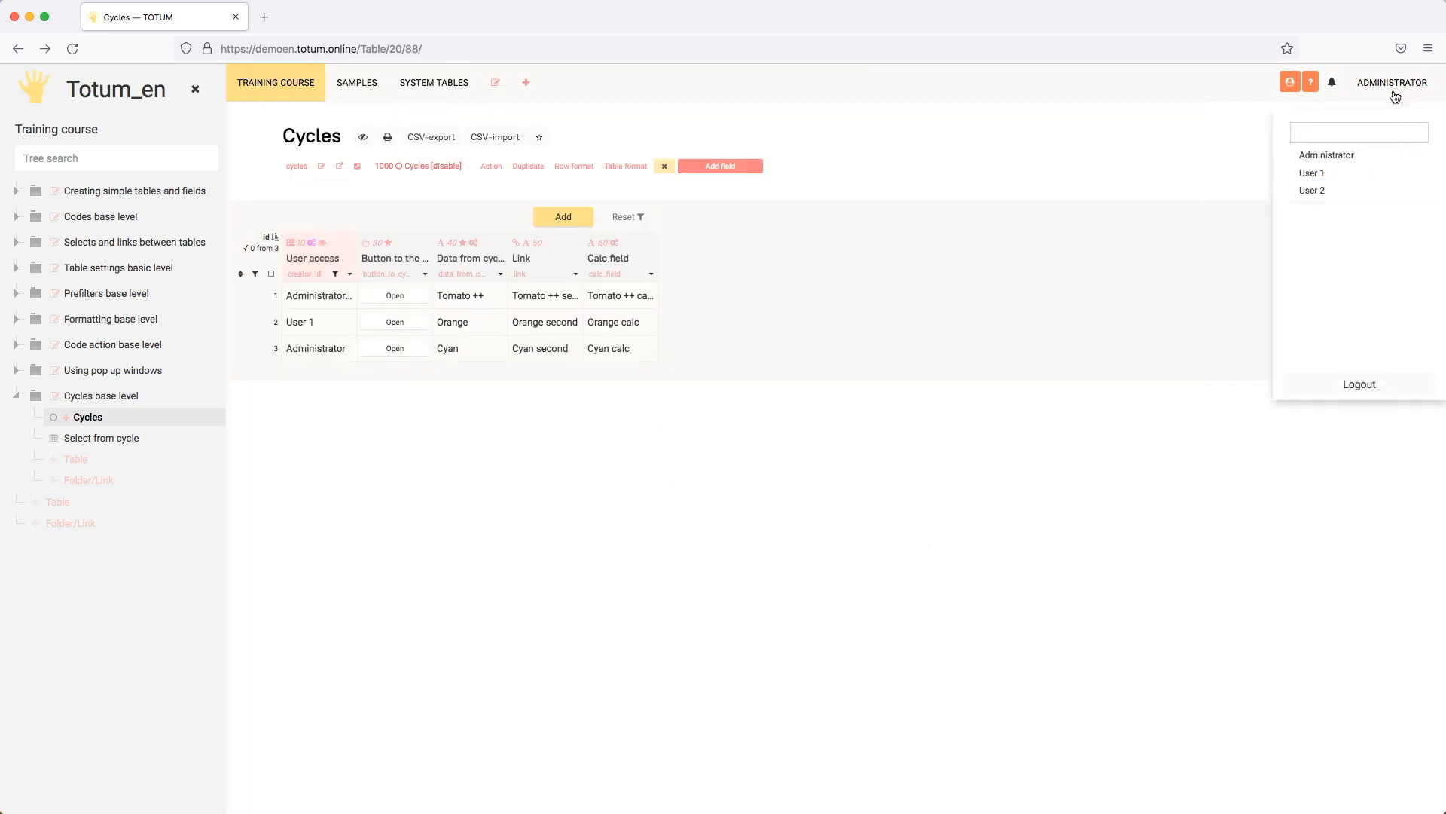
{"action": "left_click", "coordinate": [1328, 175]}
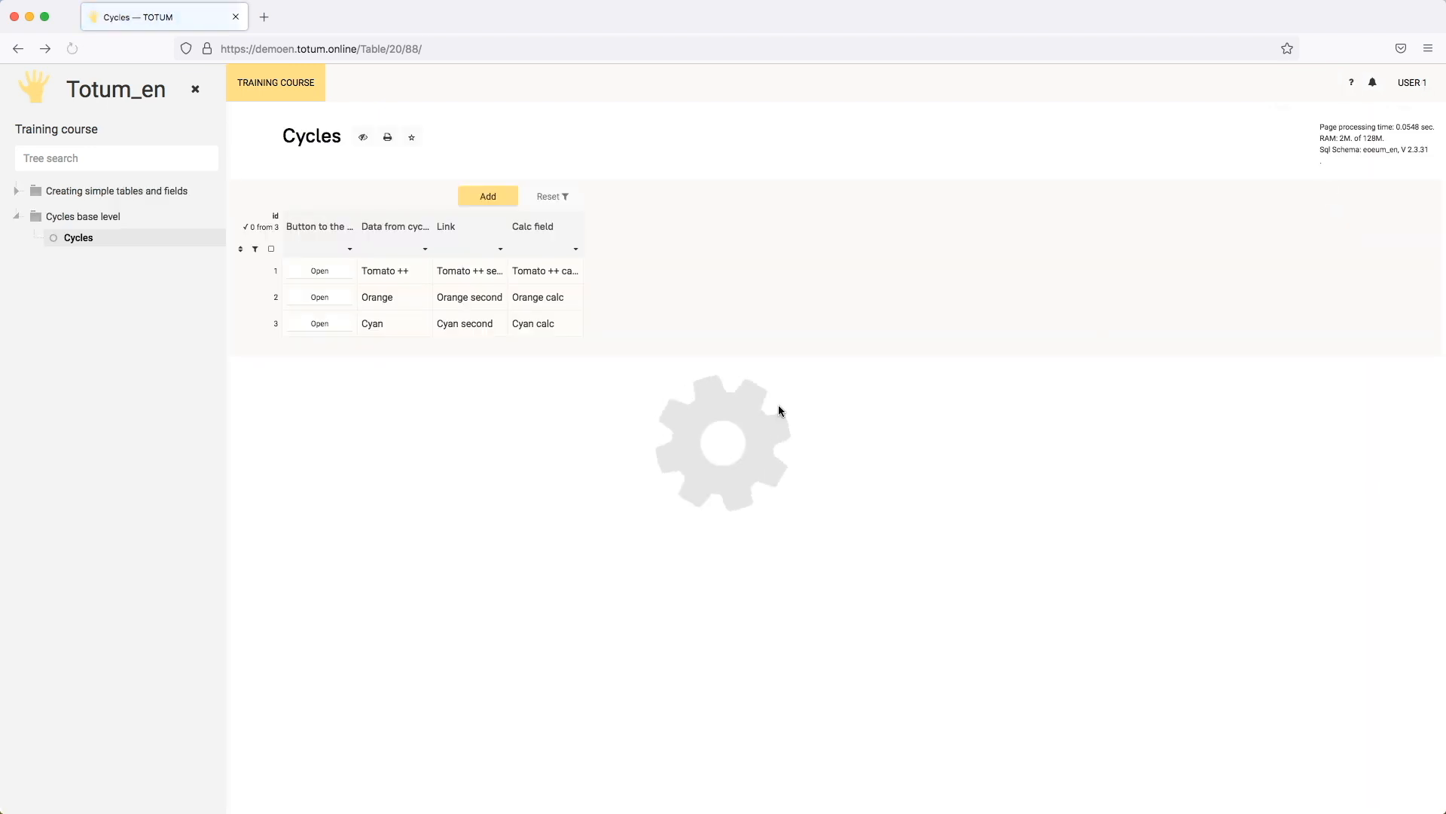
{"action": "left_click", "coordinate": [337, 325]}
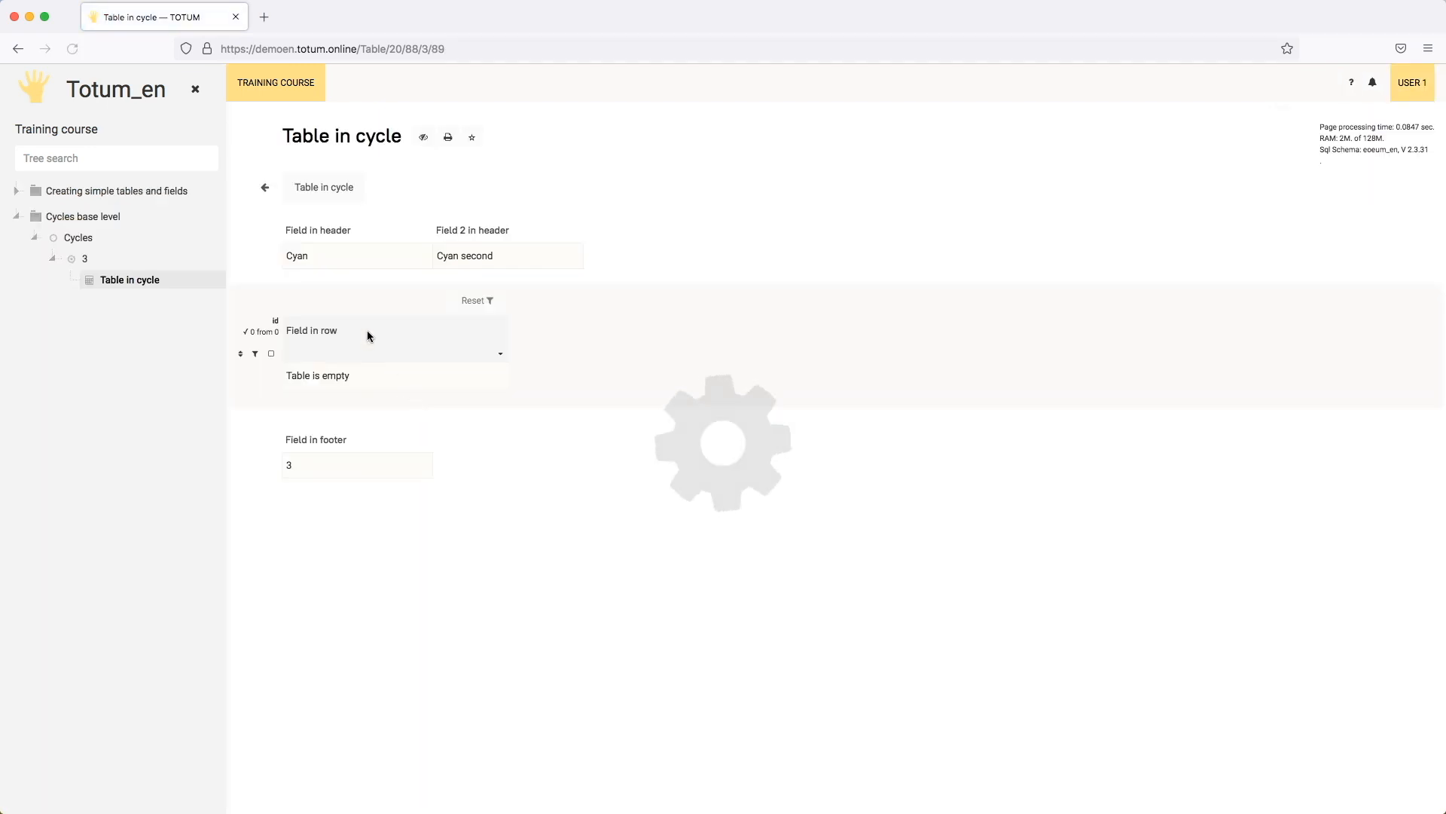
{"action": "left_click", "coordinate": [356, 256]}
{"action": "left_click", "coordinate": [517, 259]}
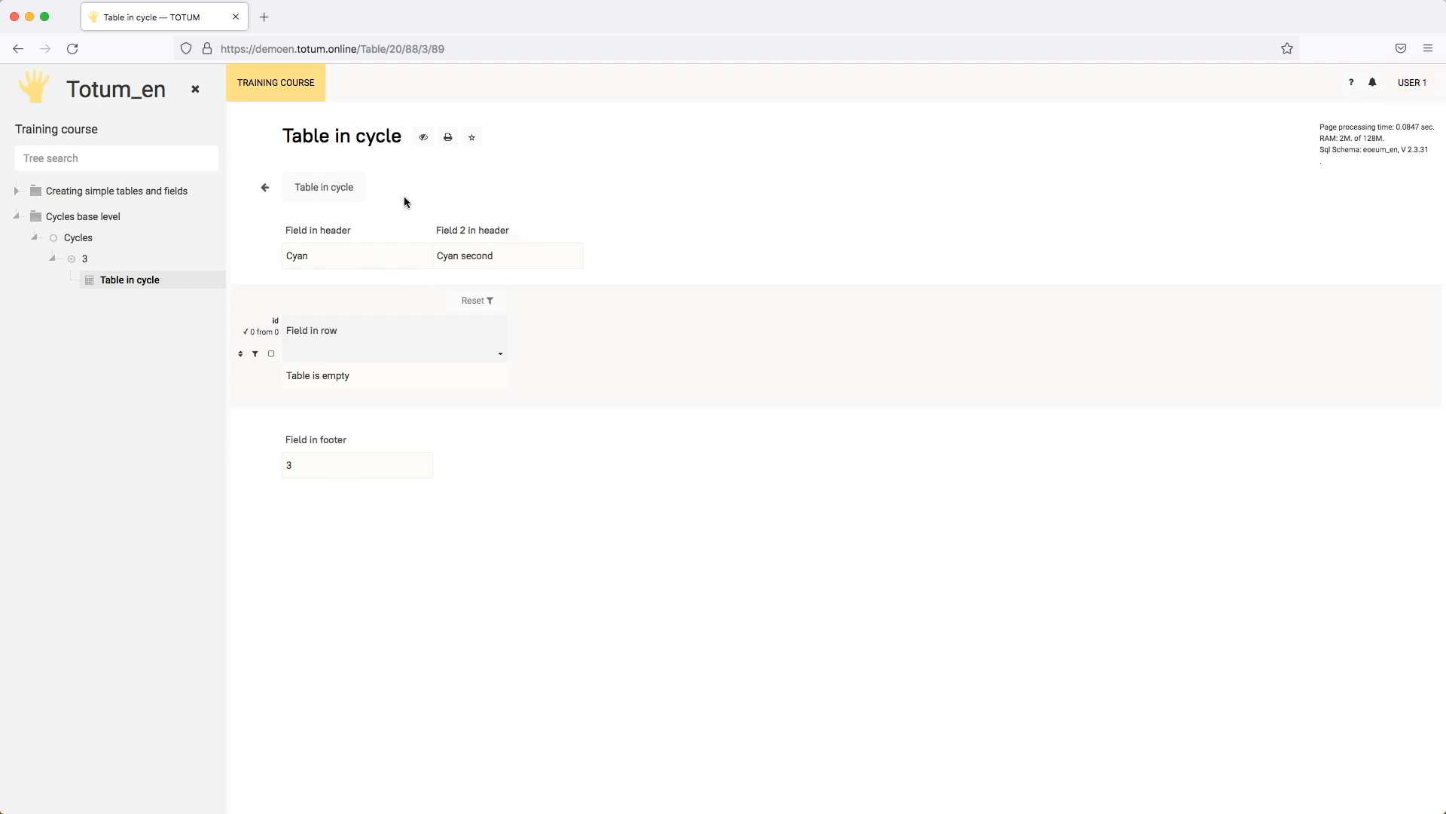
Return from the Cyan cycle to the Cycles table and switch the session back to Administrator
{"action": "left_click", "coordinate": [265, 187]}
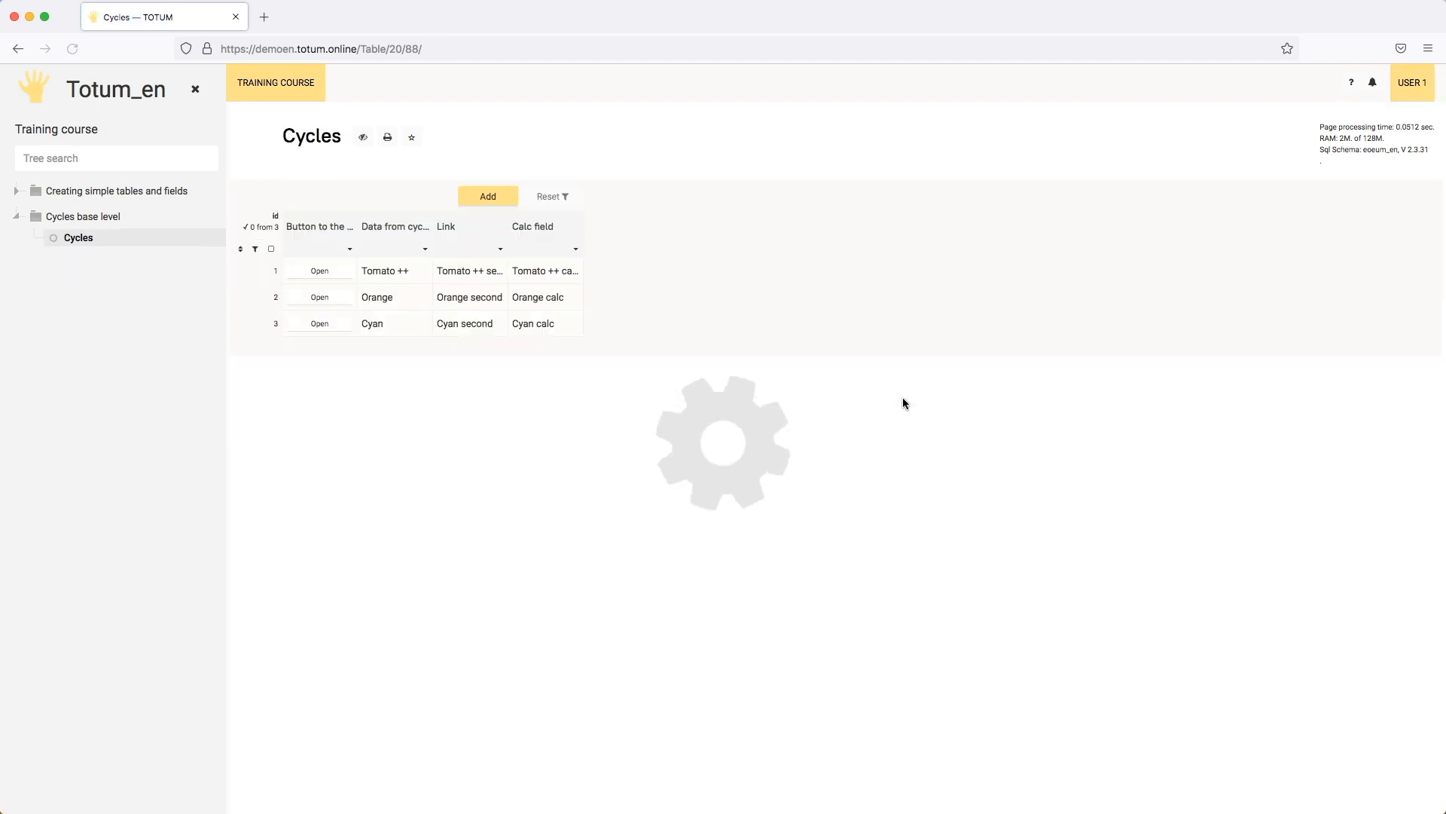
{"action": "left_click", "coordinate": [1410, 82]}
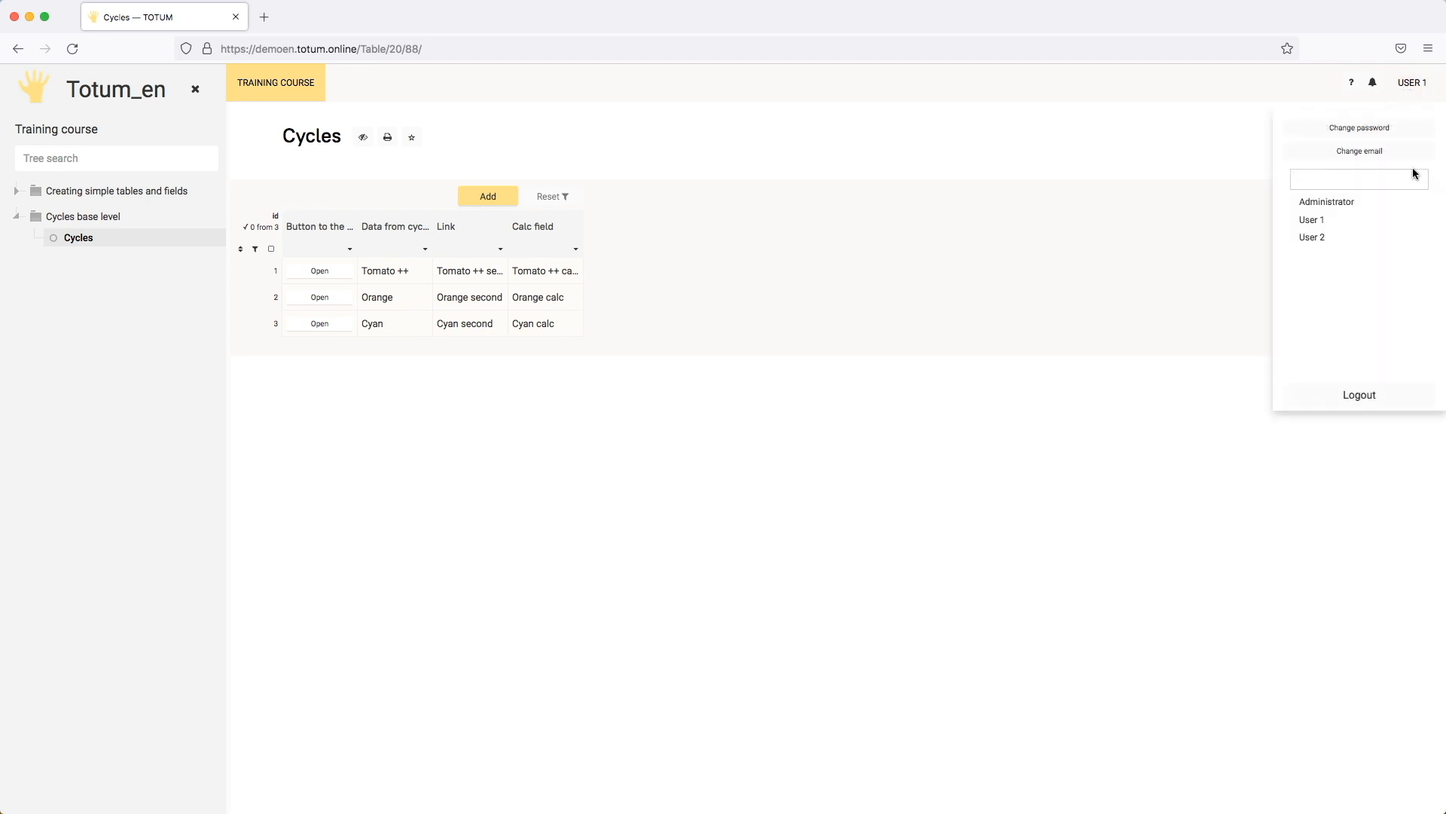
{"action": "left_click", "coordinate": [1348, 204]}
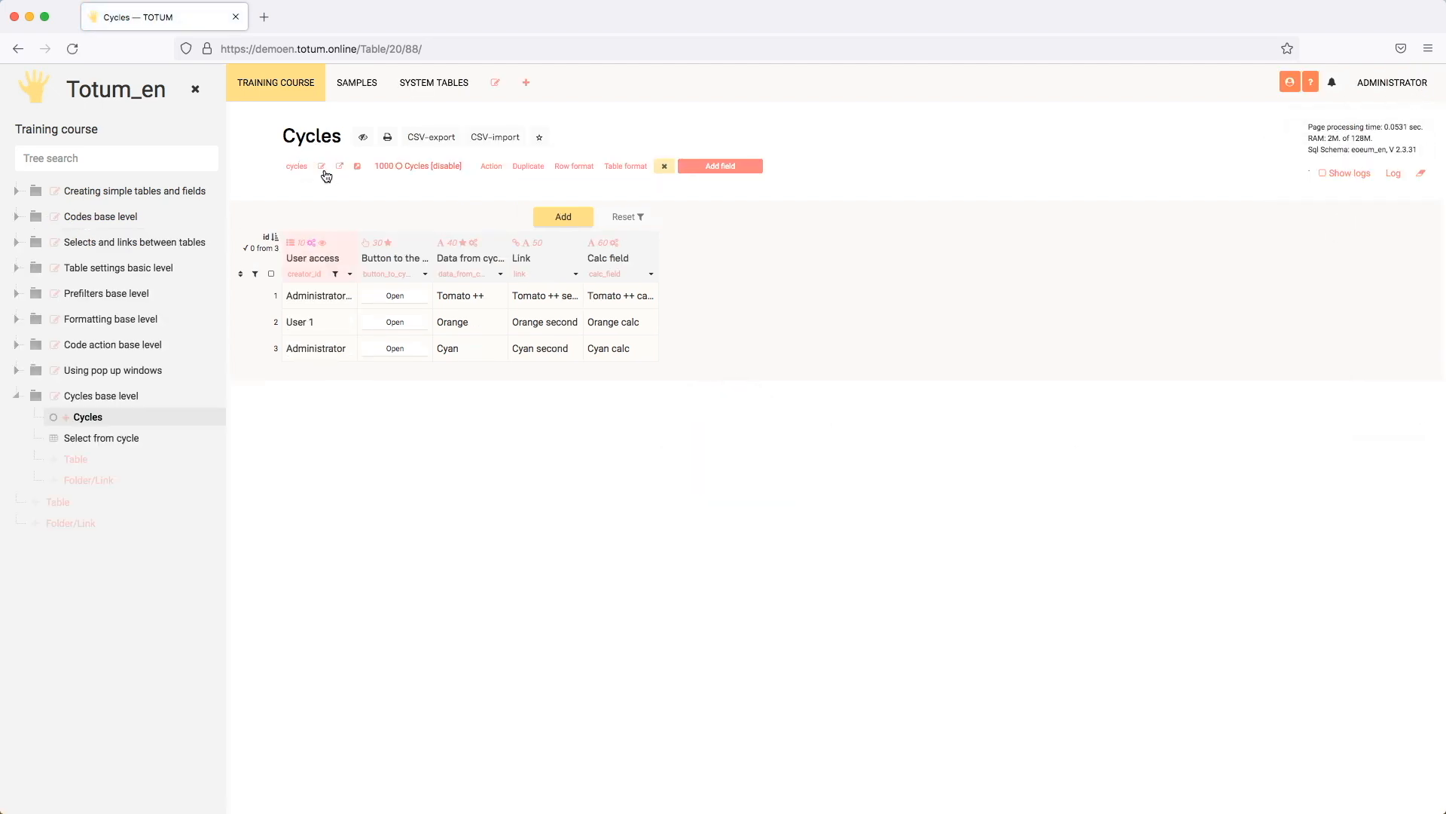
Restore the Cycles table's Type of cycle access to No one sees except the creator and save the settings
{"action": "left_click", "coordinate": [322, 167]}
{"action": "scroll", "coordinate": [957, 474], "scroll_direction": "down", "scroll_amount": 5}
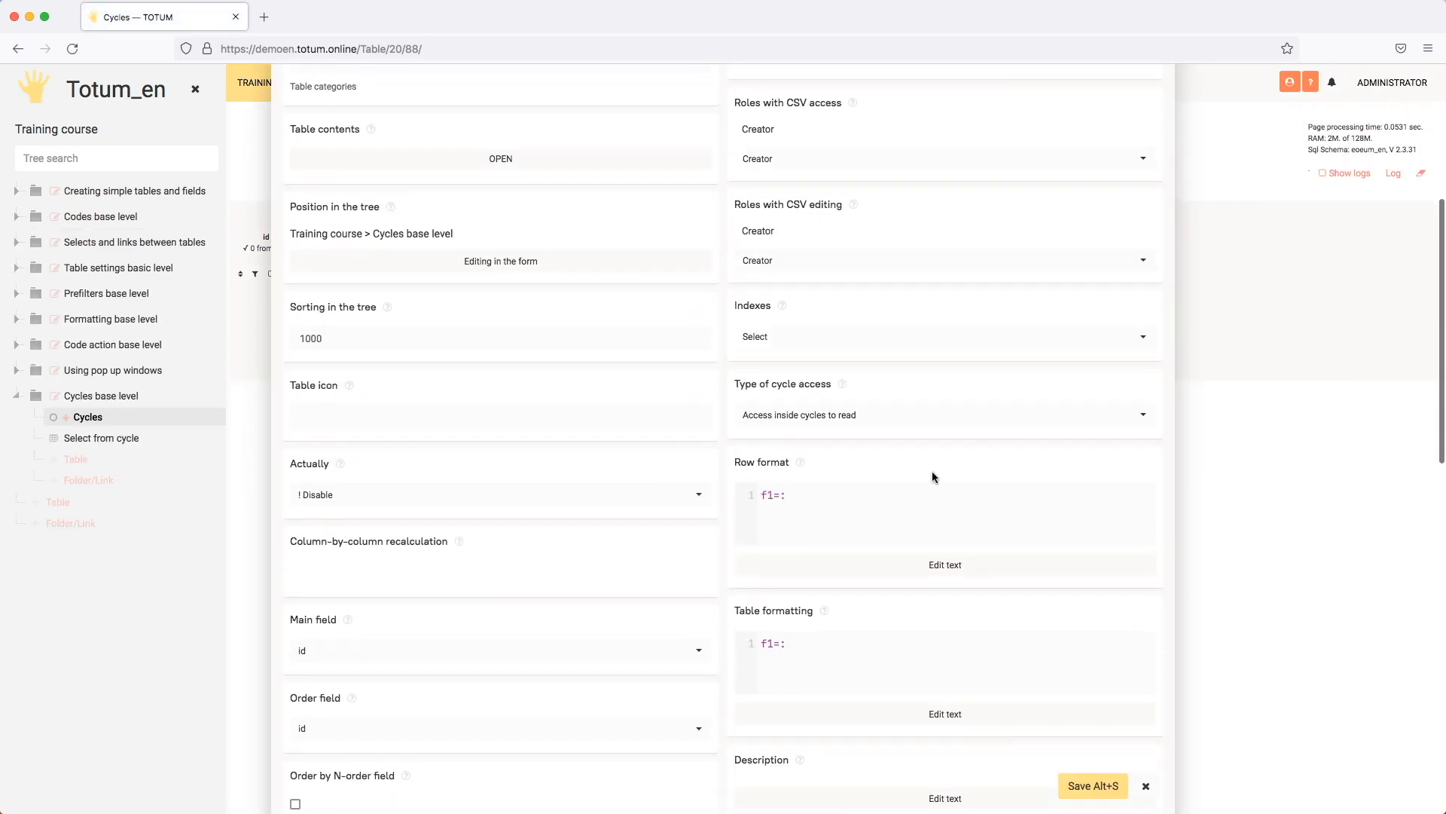
{"action": "scroll", "coordinate": [934, 475], "scroll_direction": "down", "scroll_amount": 1}
{"action": "left_click", "coordinate": [821, 324]}
{"action": "left_click", "coordinate": [793, 426]}
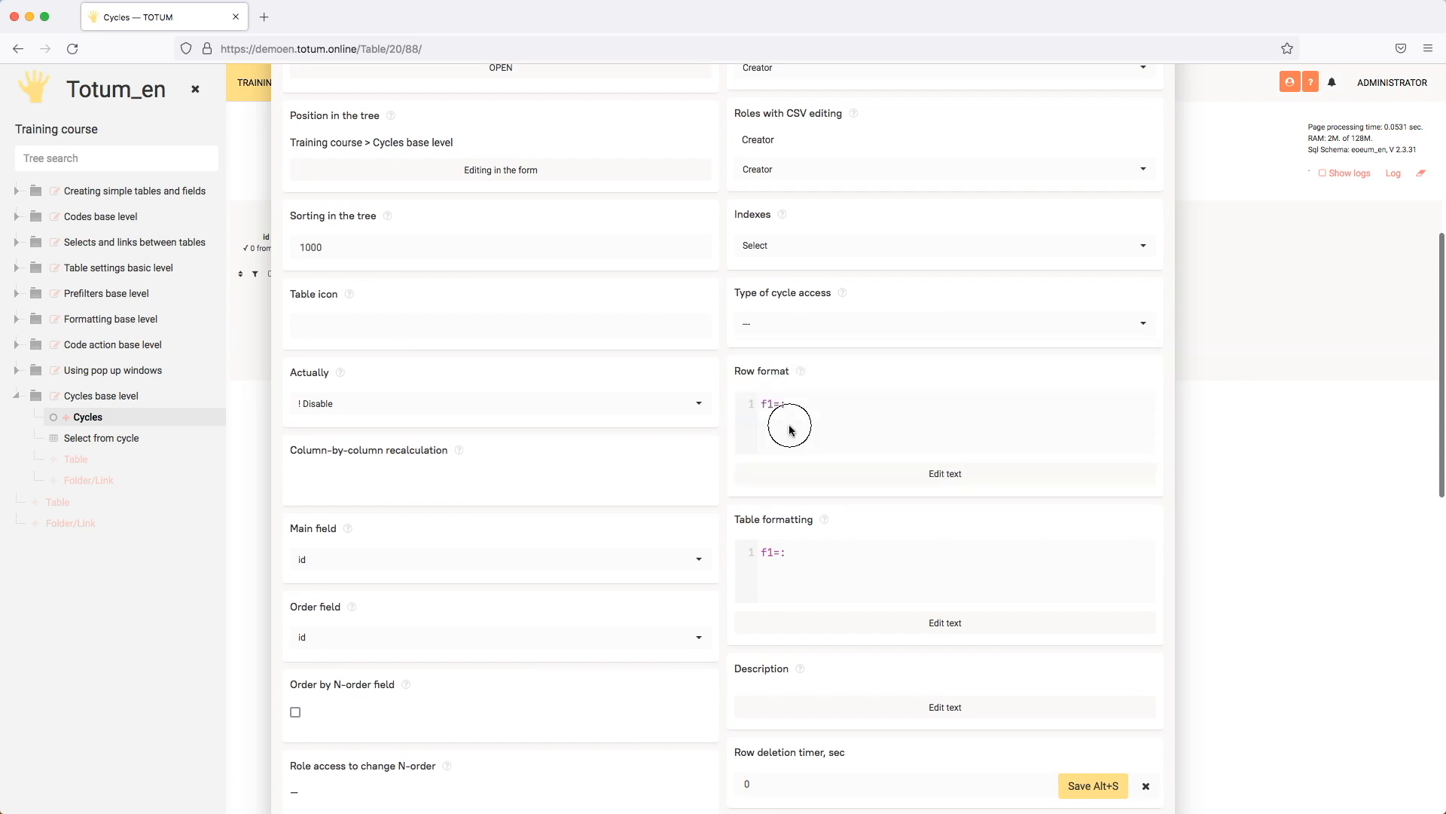
{"action": "scroll", "coordinate": [907, 545], "scroll_direction": "up", "scroll_amount": 3}
{"action": "left_click", "coordinate": [908, 549]}
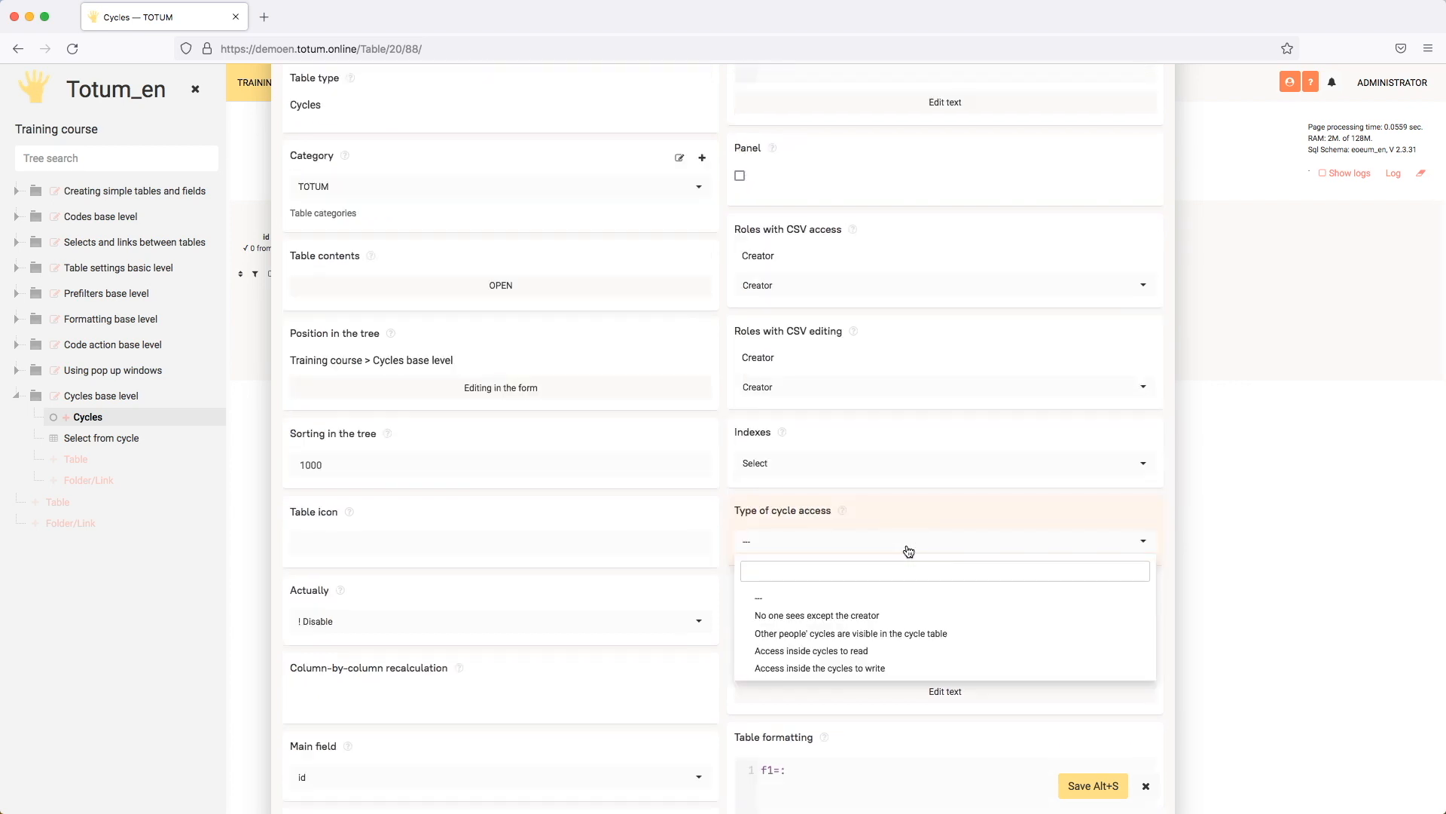
{"action": "left_click", "coordinate": [836, 623]}
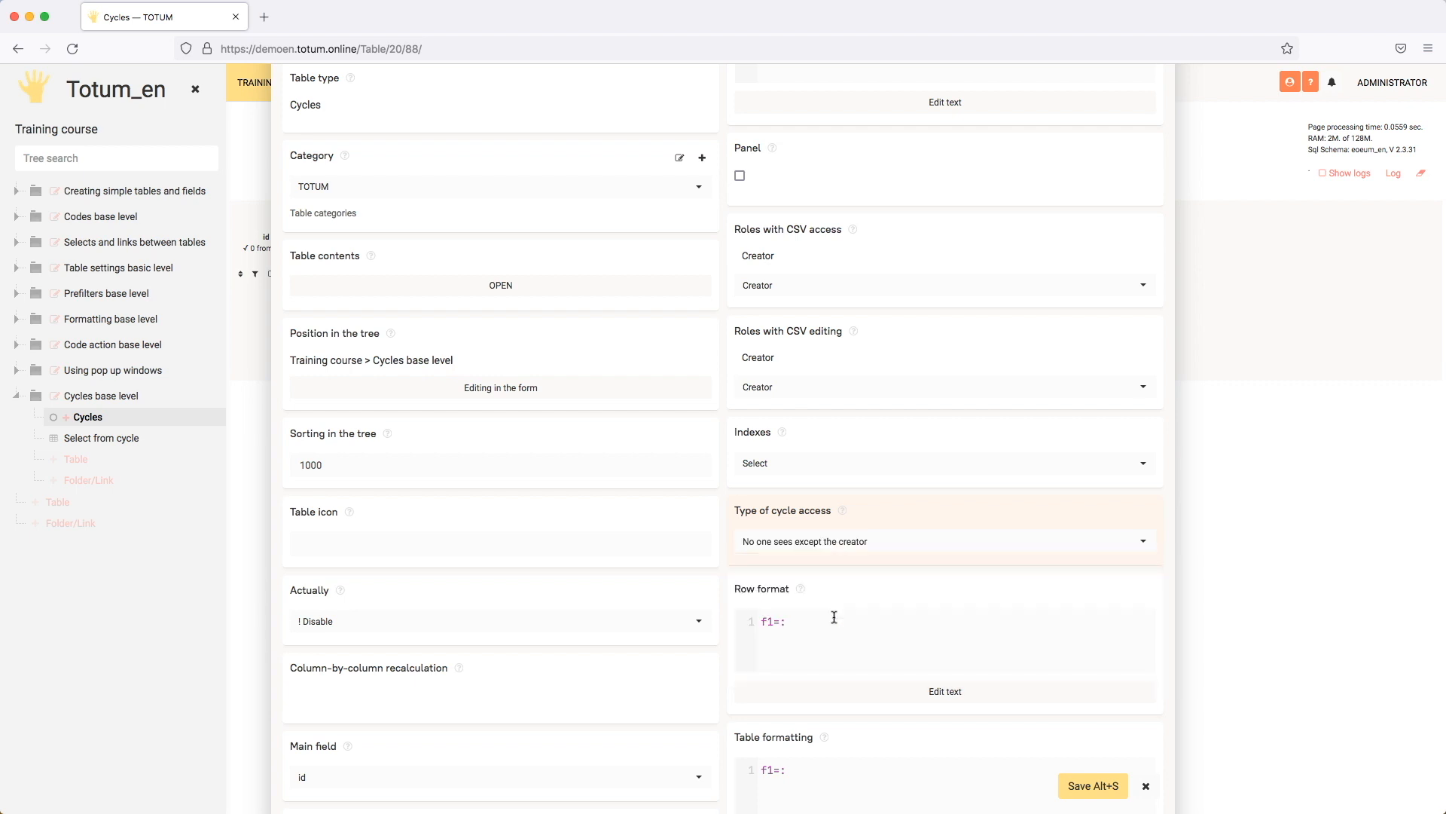
{"action": "left_click", "coordinate": [1083, 787]}
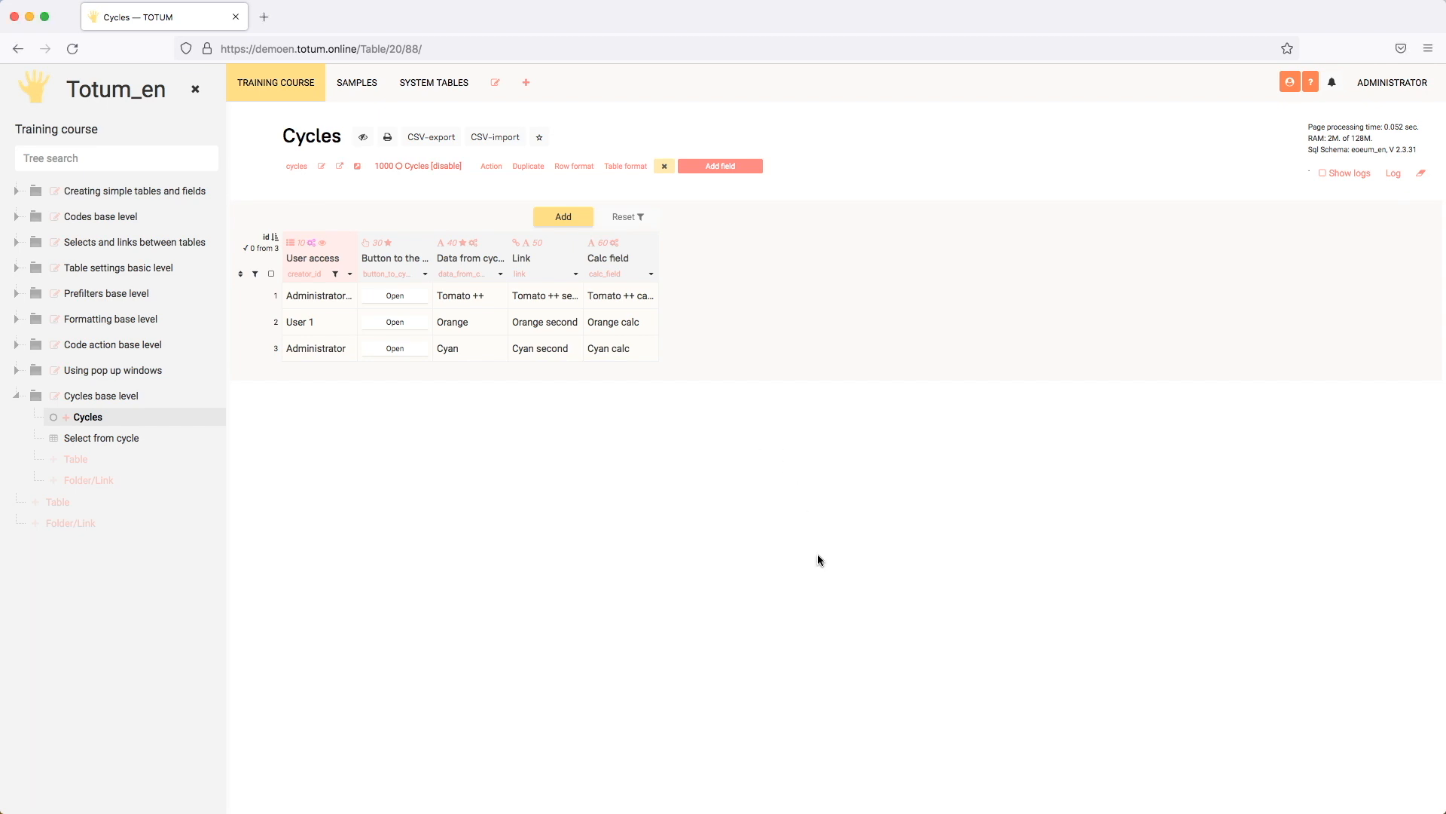
Open the Users system table in a new browser tab and select User 1's Boss value
{"action": "right_click", "coordinate": [449, 89]}
{"action": "left_click", "coordinate": [474, 95]}
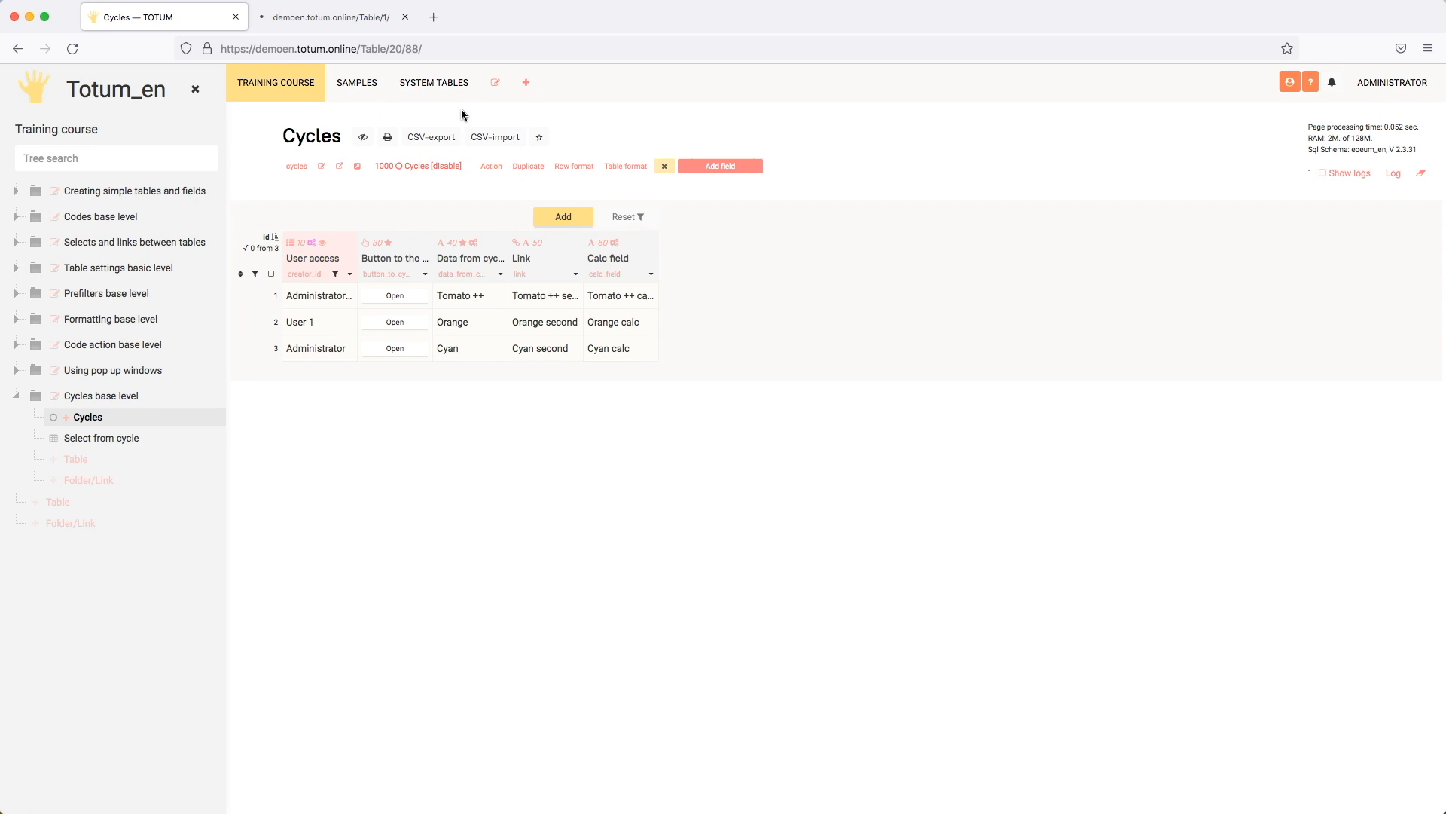
{"action": "left_click", "coordinate": [357, 23]}
{"action": "scroll", "coordinate": [177, 526], "scroll_direction": "down", "scroll_amount": 10}
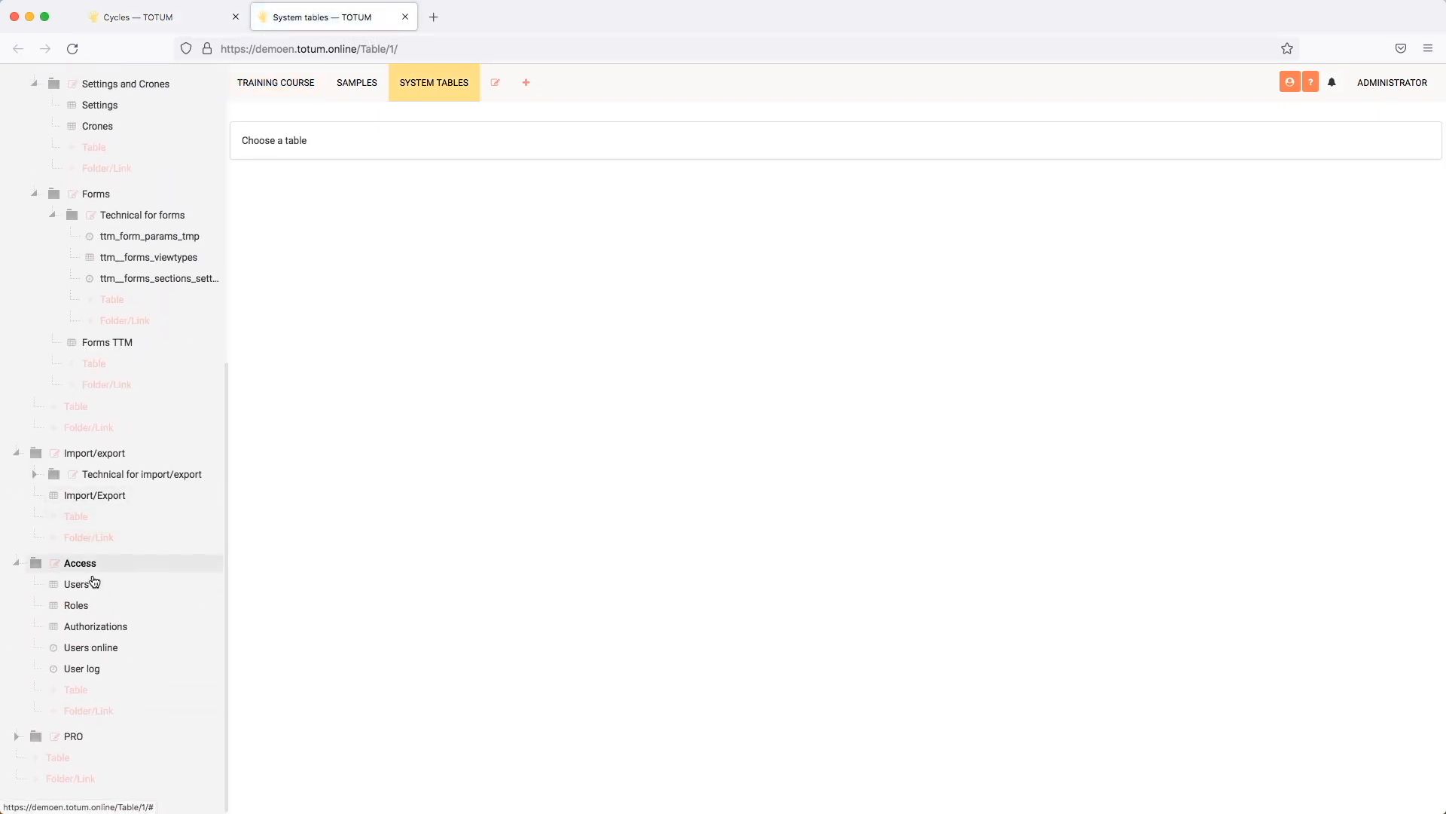
{"action": "left_click", "coordinate": [75, 605]}
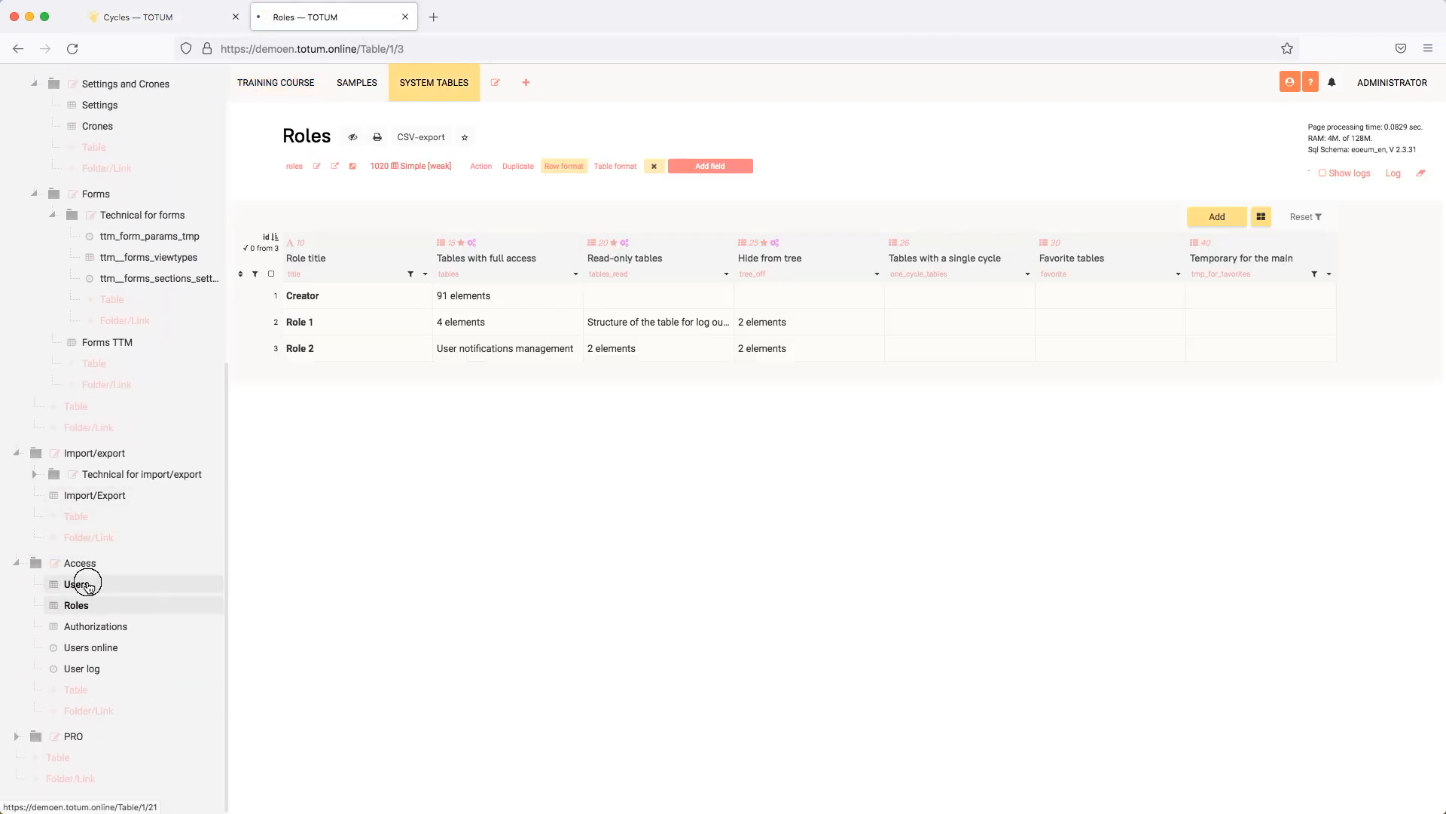
{"action": "left_click", "coordinate": [84, 584]}
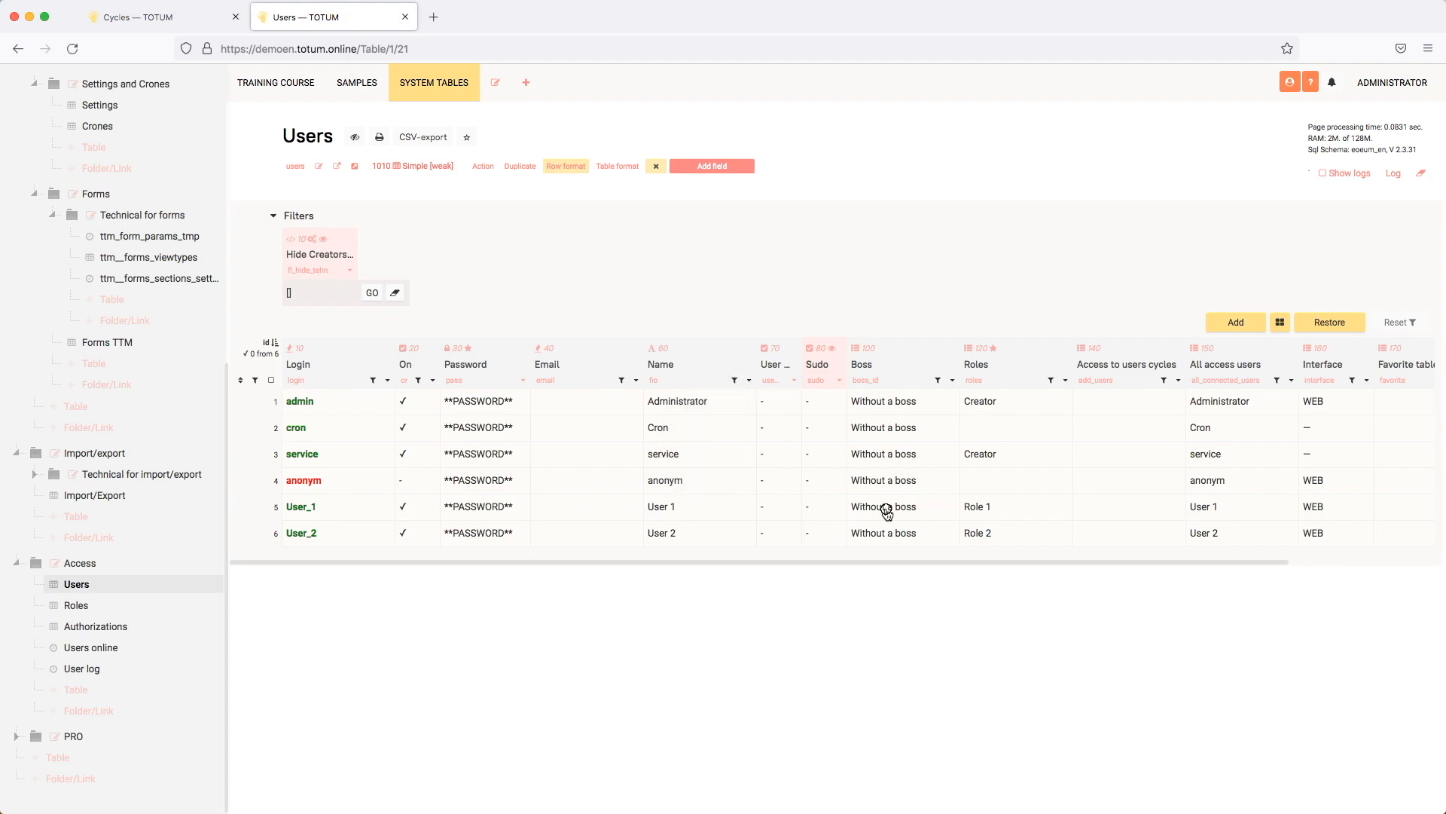
{"action": "left_click", "coordinate": [886, 513]}
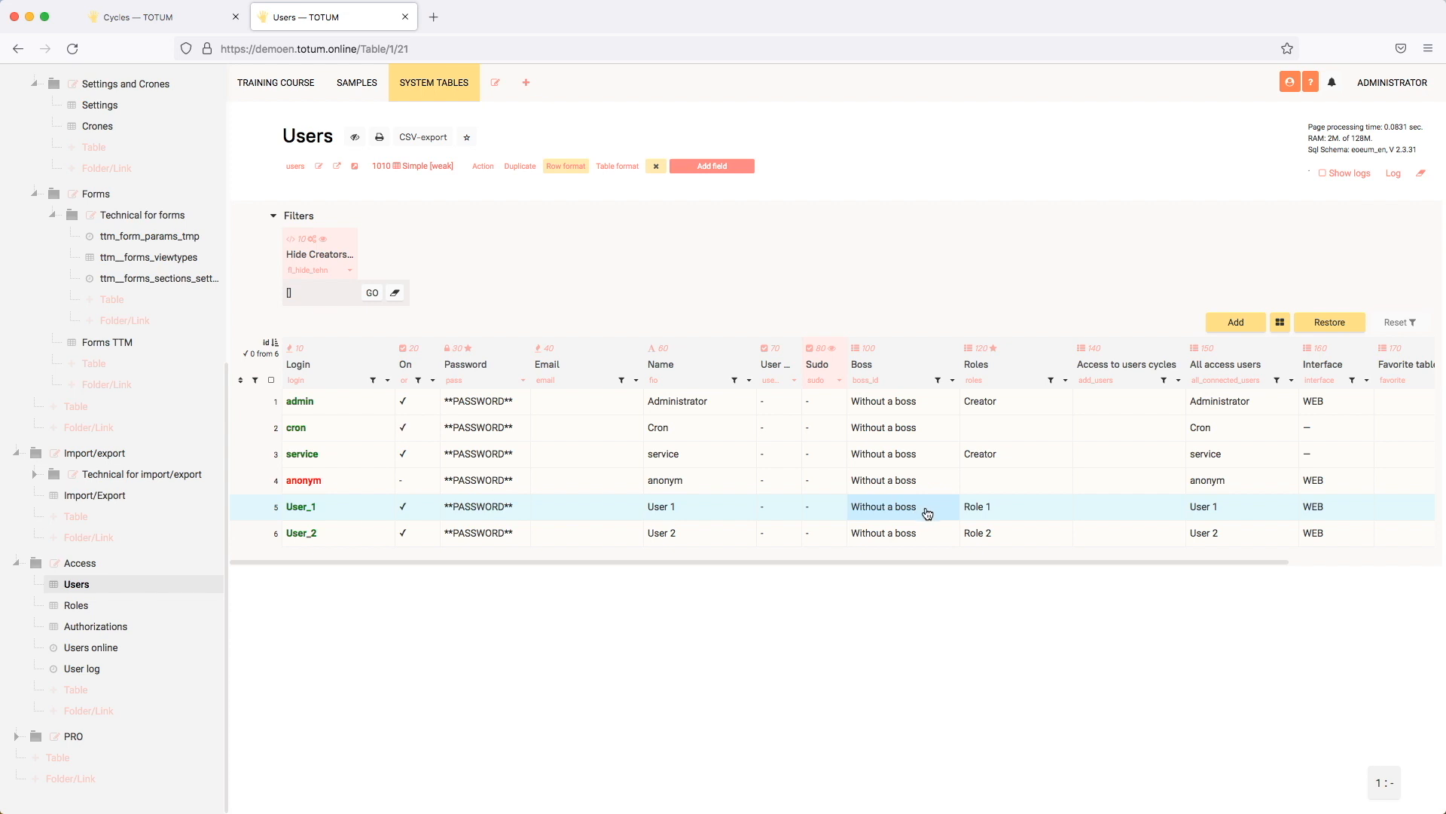
Change User 2's Roles value in the Users table from Role 2 to only Role 1 and save it
{"action": "key", "text": "Right"}
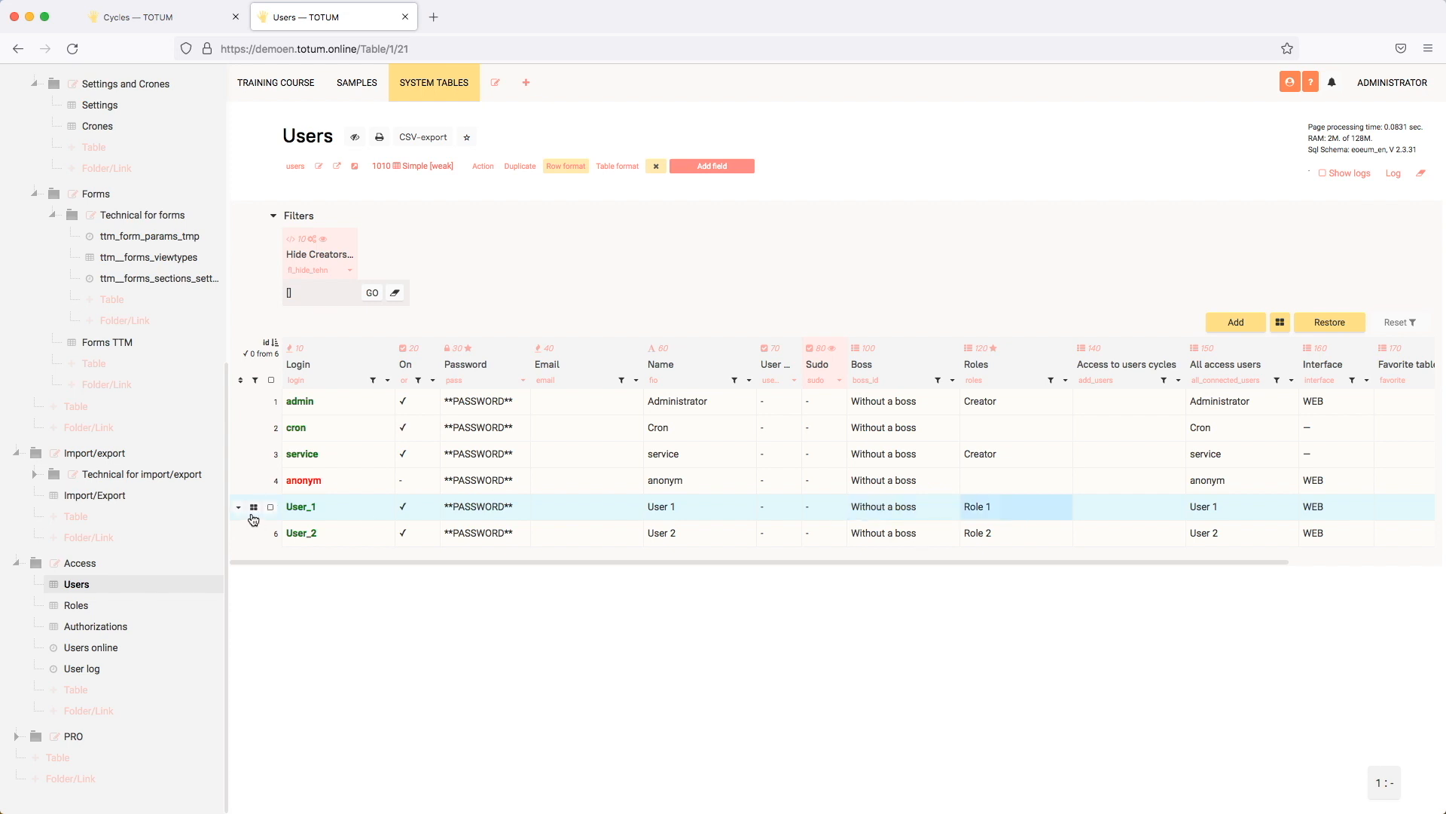
{"action": "left_click", "coordinate": [904, 514]}
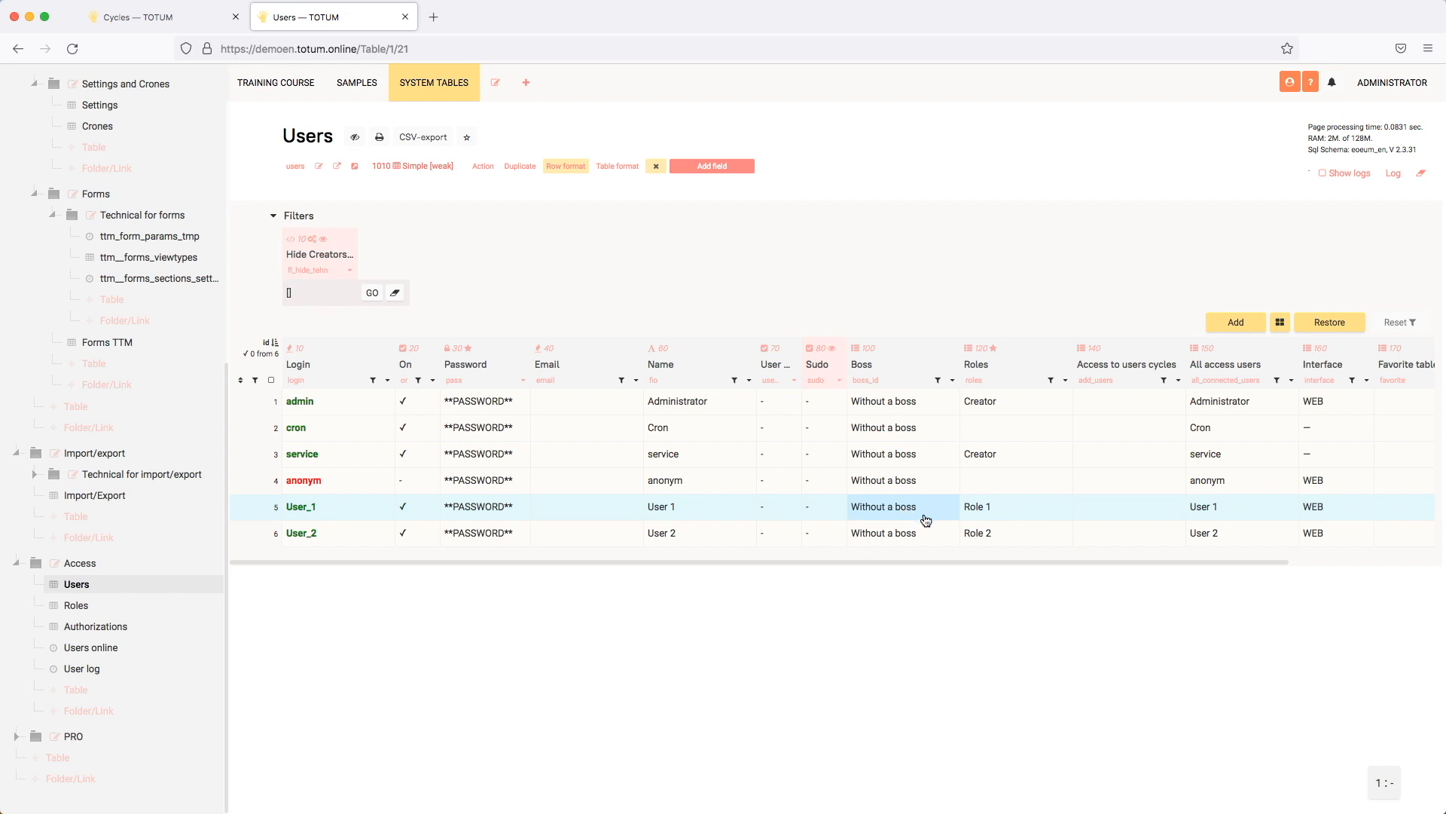
{"action": "left_click", "coordinate": [1000, 538]}
{"action": "left_click", "coordinate": [989, 535]}
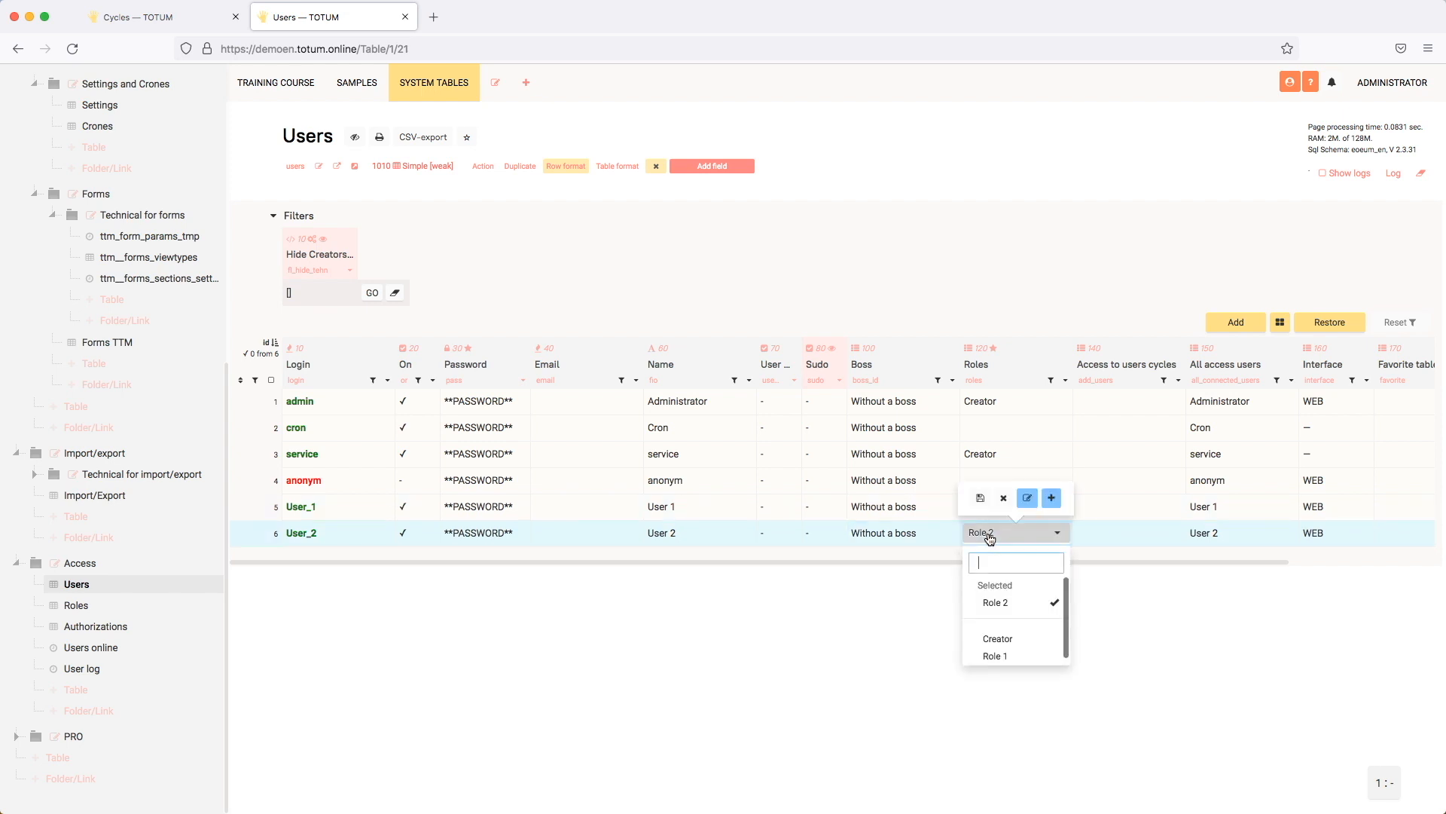
{"action": "left_click", "coordinate": [996, 653]}
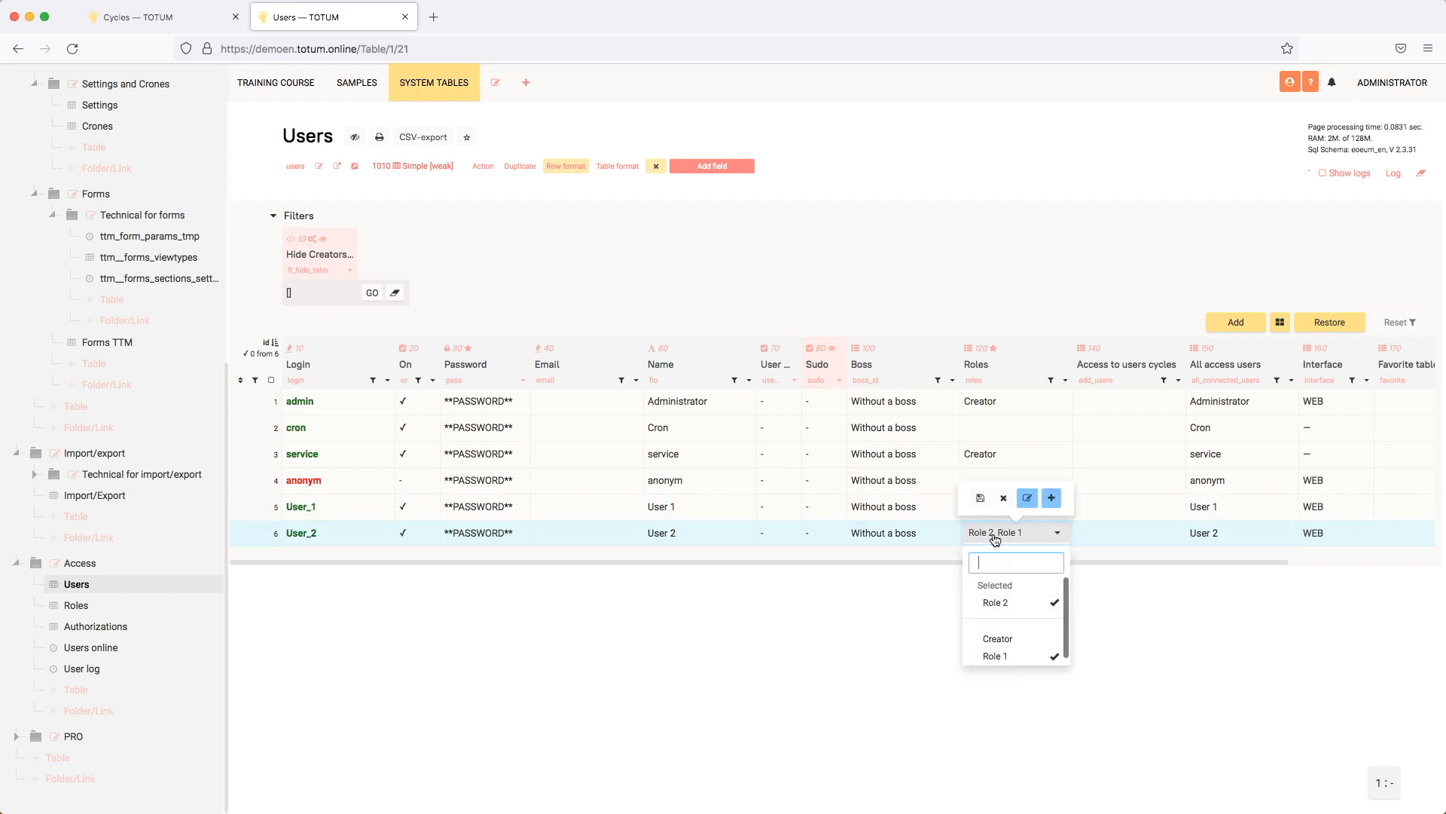
{"action": "left_click", "coordinate": [1001, 602]}
{"action": "left_click", "coordinate": [981, 498]}
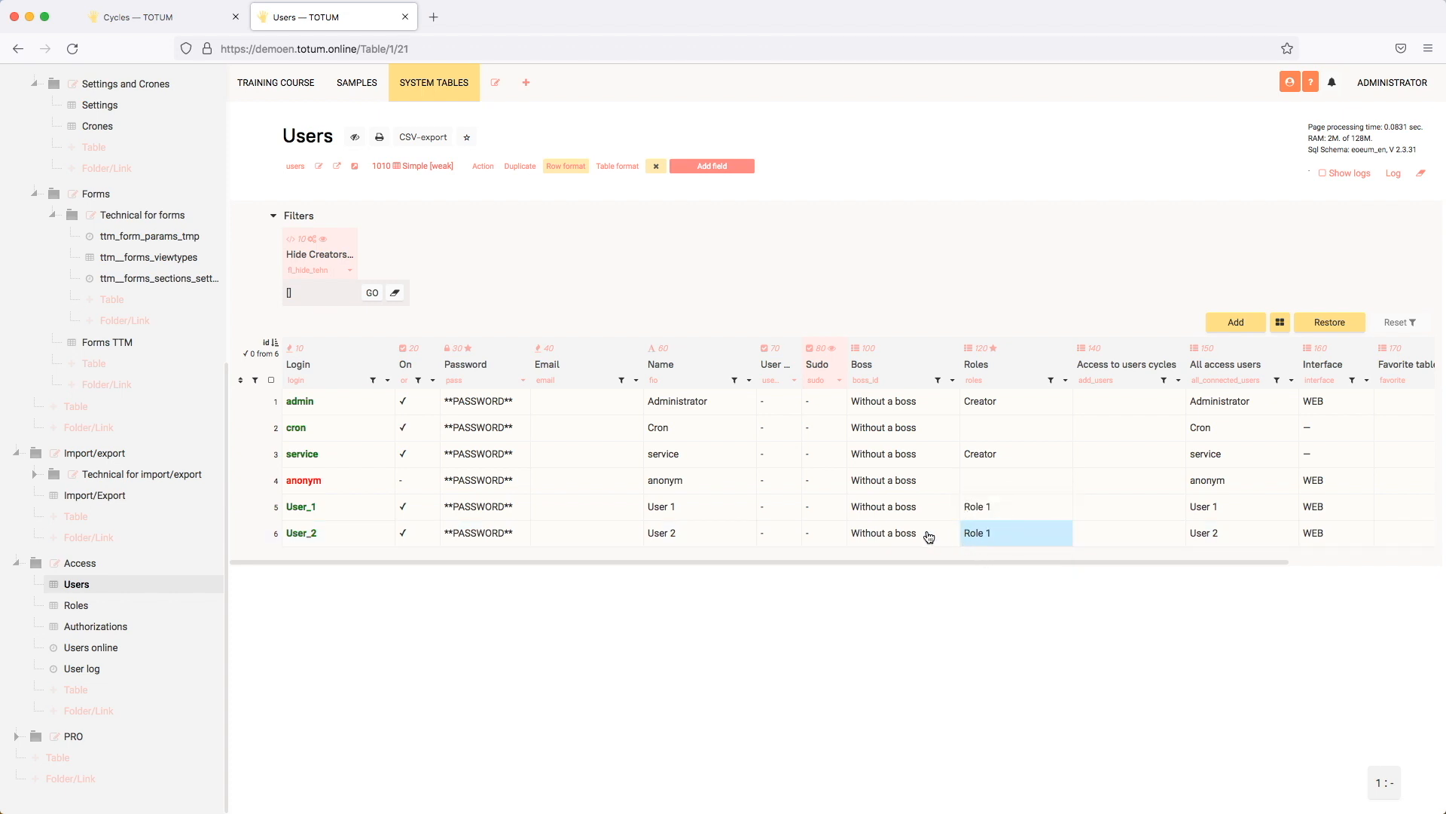
Set User 1's Boss to User 2 in the Users table
{"action": "left_click", "coordinate": [919, 508]}
{"action": "left_click", "coordinate": [923, 509]}
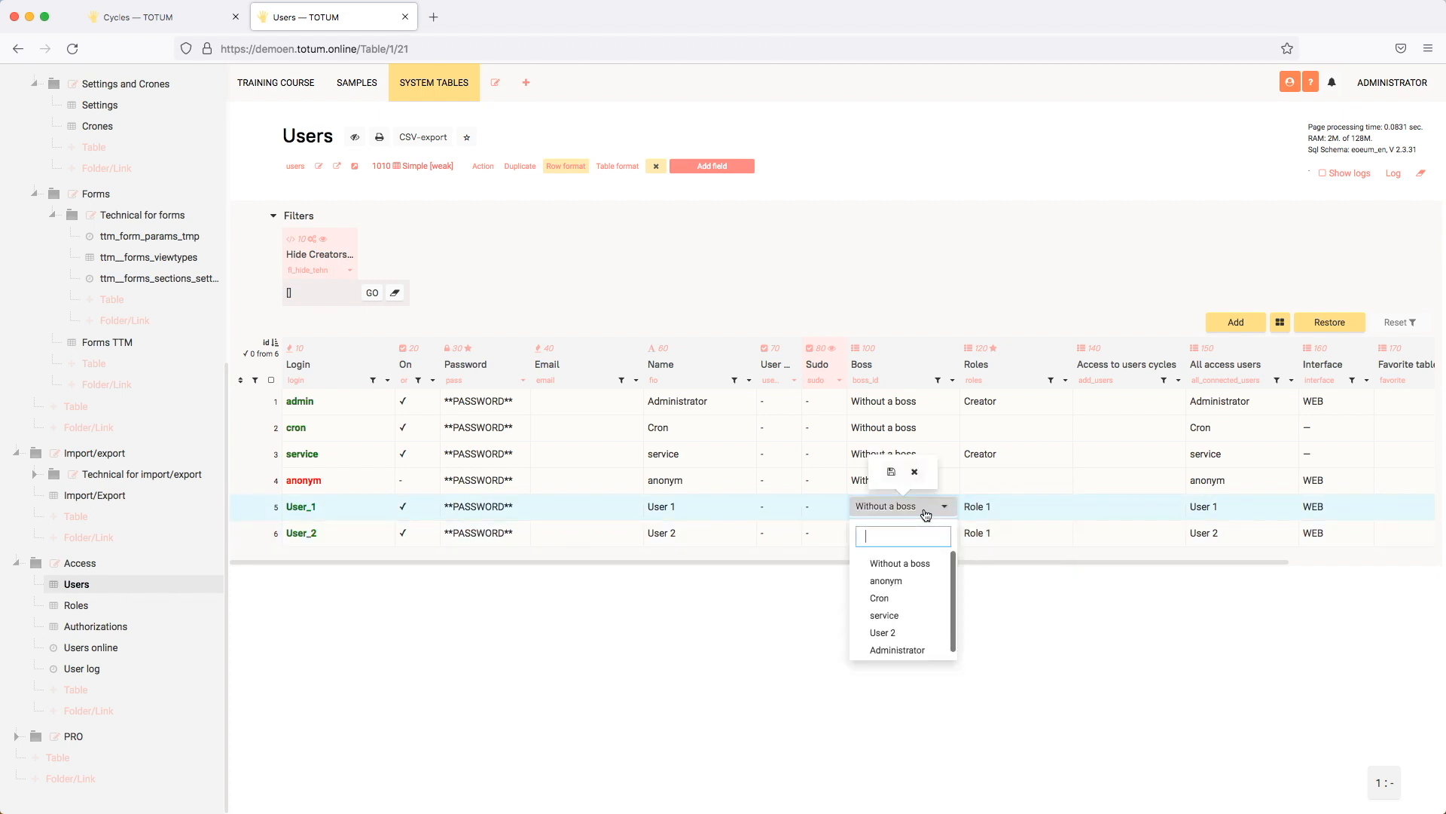
{"action": "left_click", "coordinate": [891, 633]}
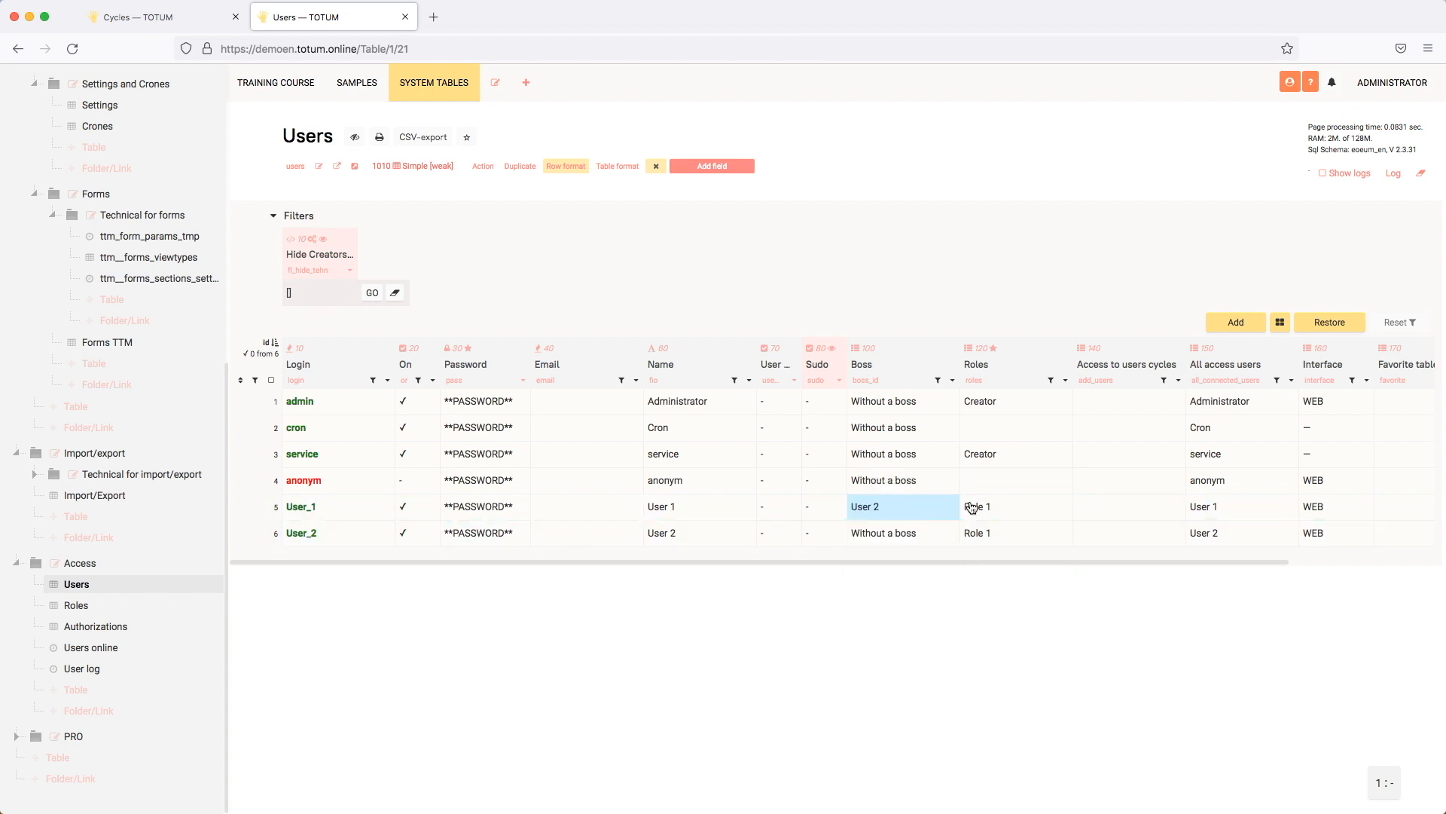
{"action": "left_click", "coordinate": [1001, 511]}
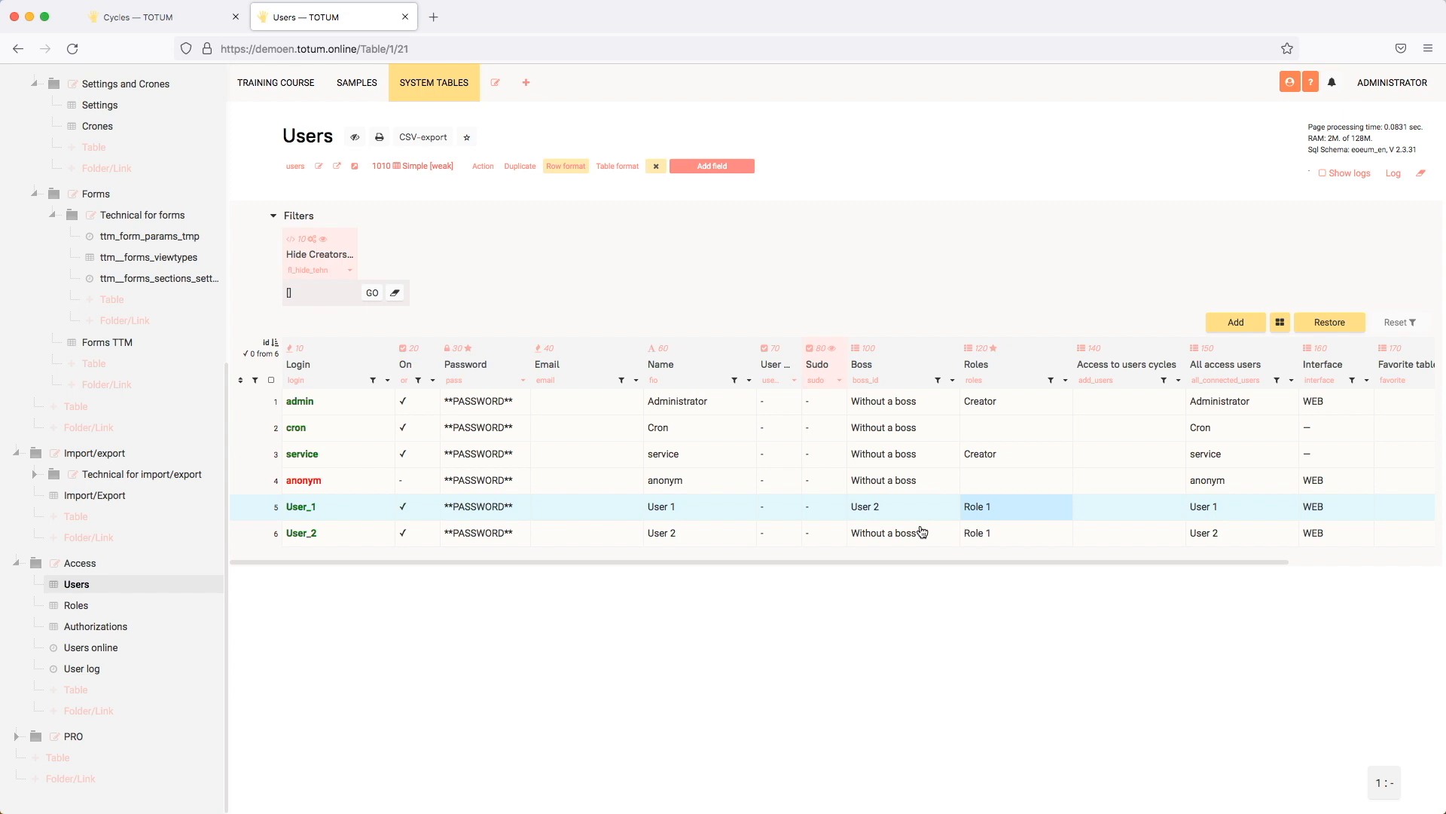
Reload the Cycles table in the other browser tab and switch the session to User 2 to check the accessible cycles
{"action": "left_click", "coordinate": [162, 15]}
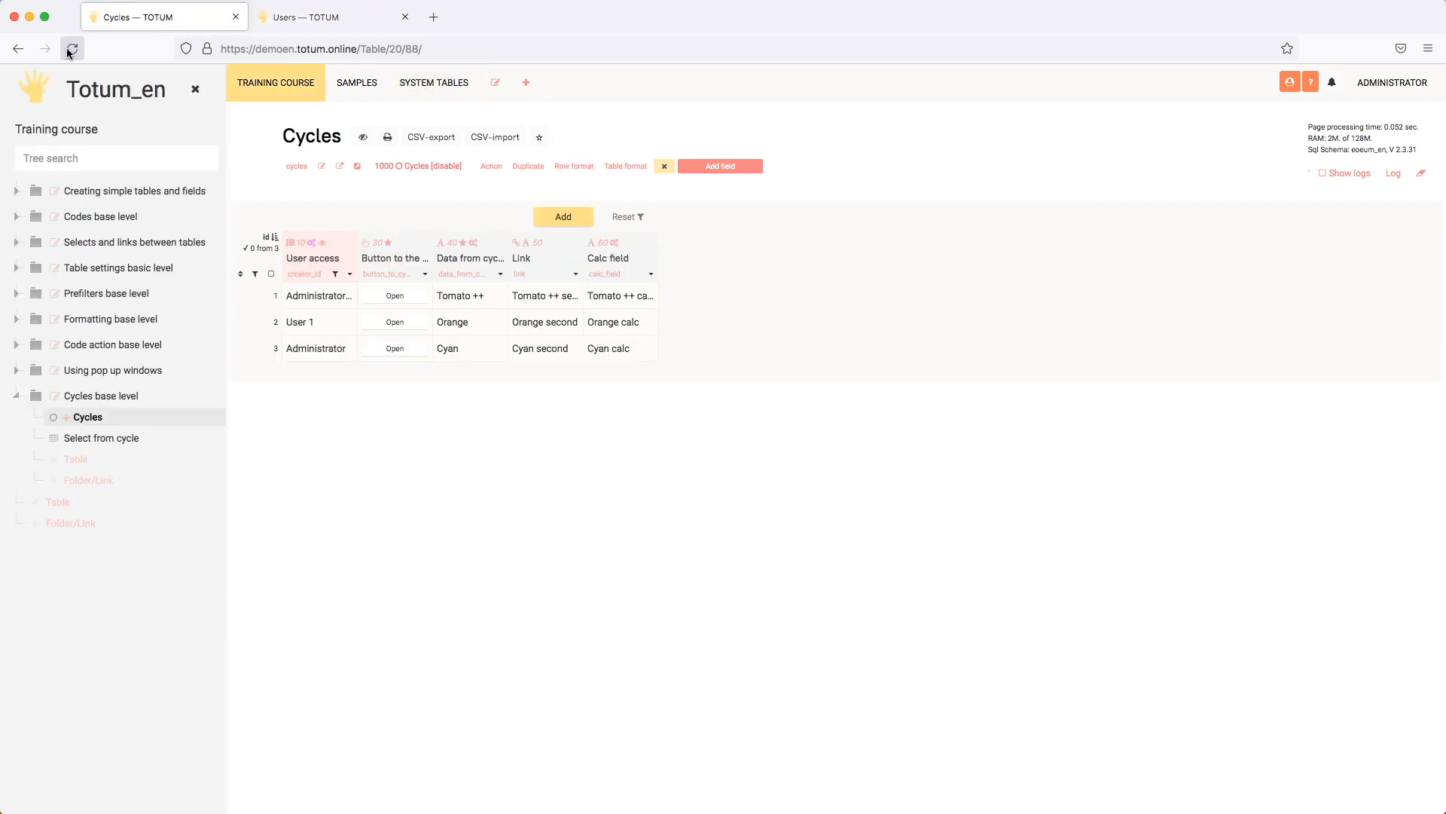
{"action": "left_click", "coordinate": [72, 48]}
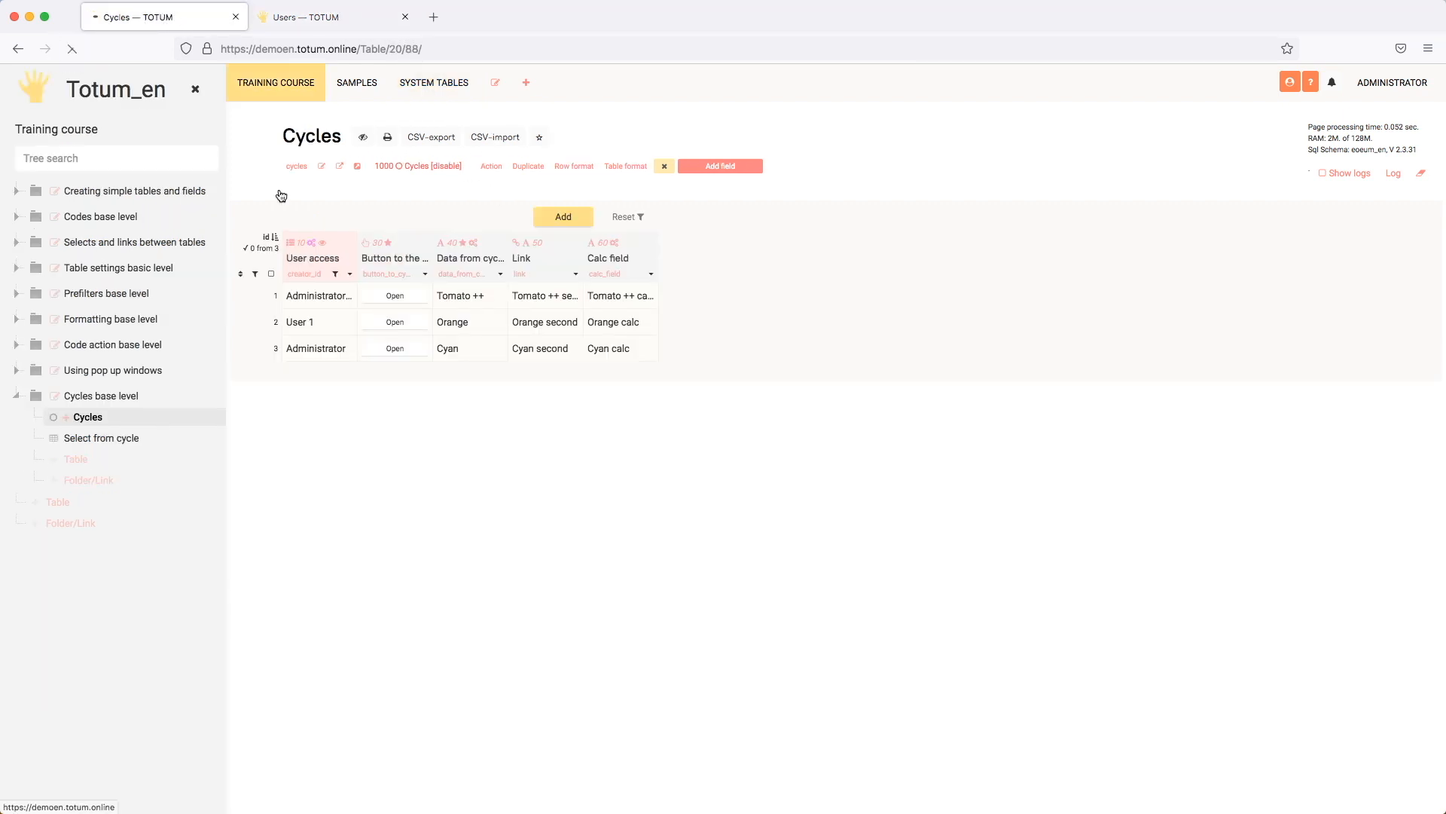
{"action": "left_click", "coordinate": [1388, 87]}
{"action": "left_click", "coordinate": [1318, 188]}
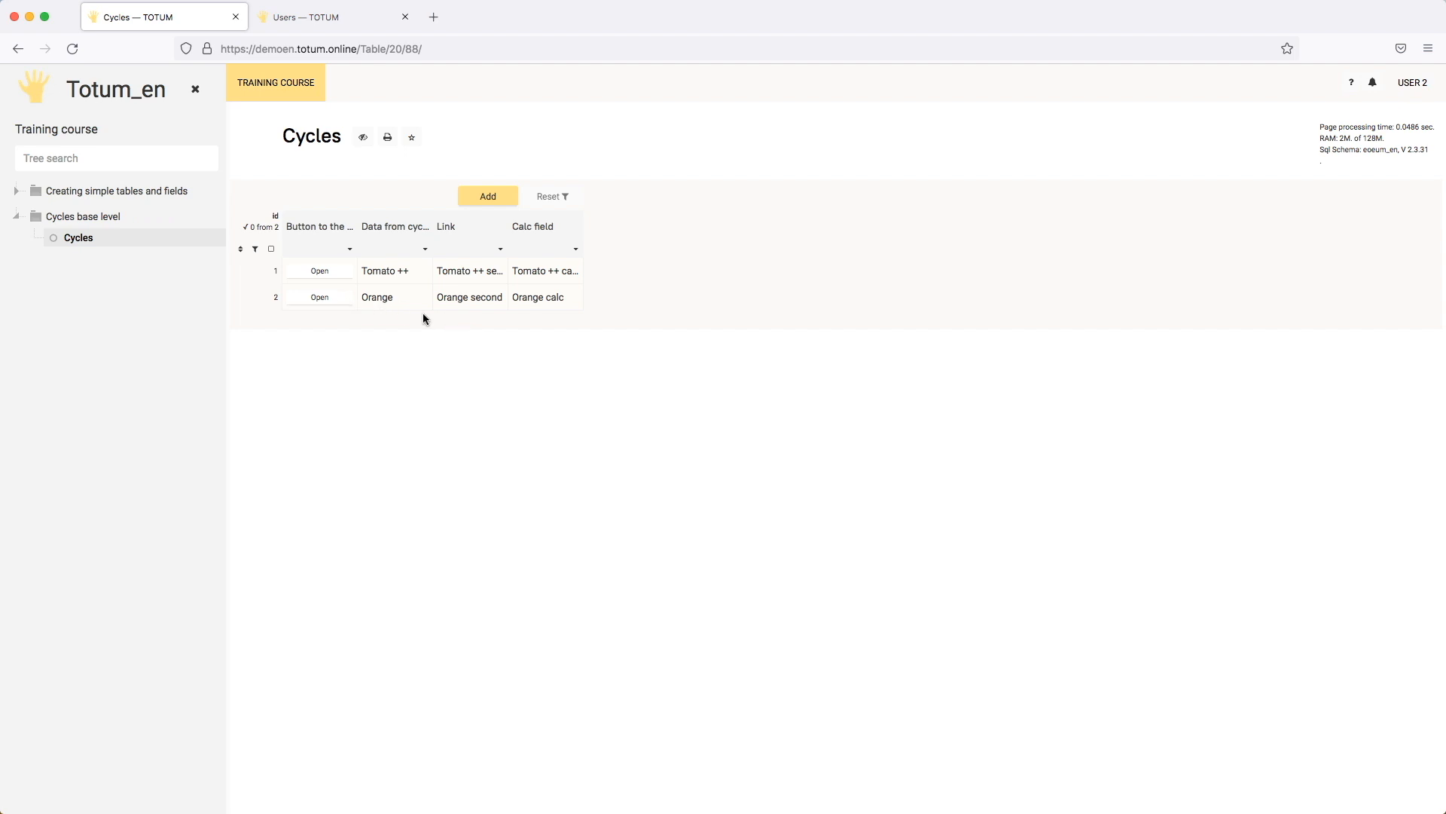
Switch the session back to Administrator and reset User 1's Boss to Without a boss in the Users table
{"action": "left_click", "coordinate": [1411, 84]}
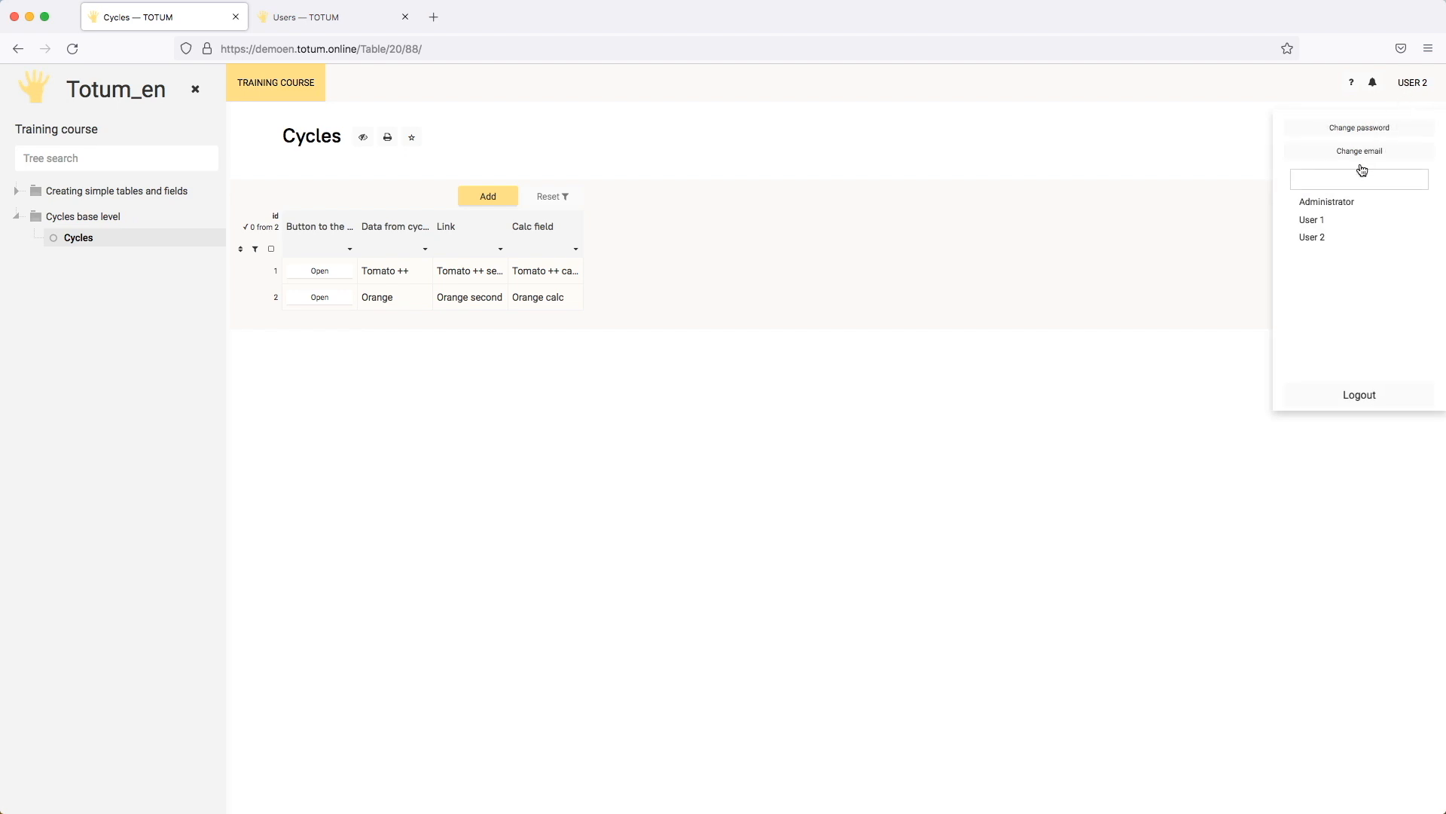
{"action": "left_click", "coordinate": [1328, 201]}
{"action": "left_click", "coordinate": [354, 18]}
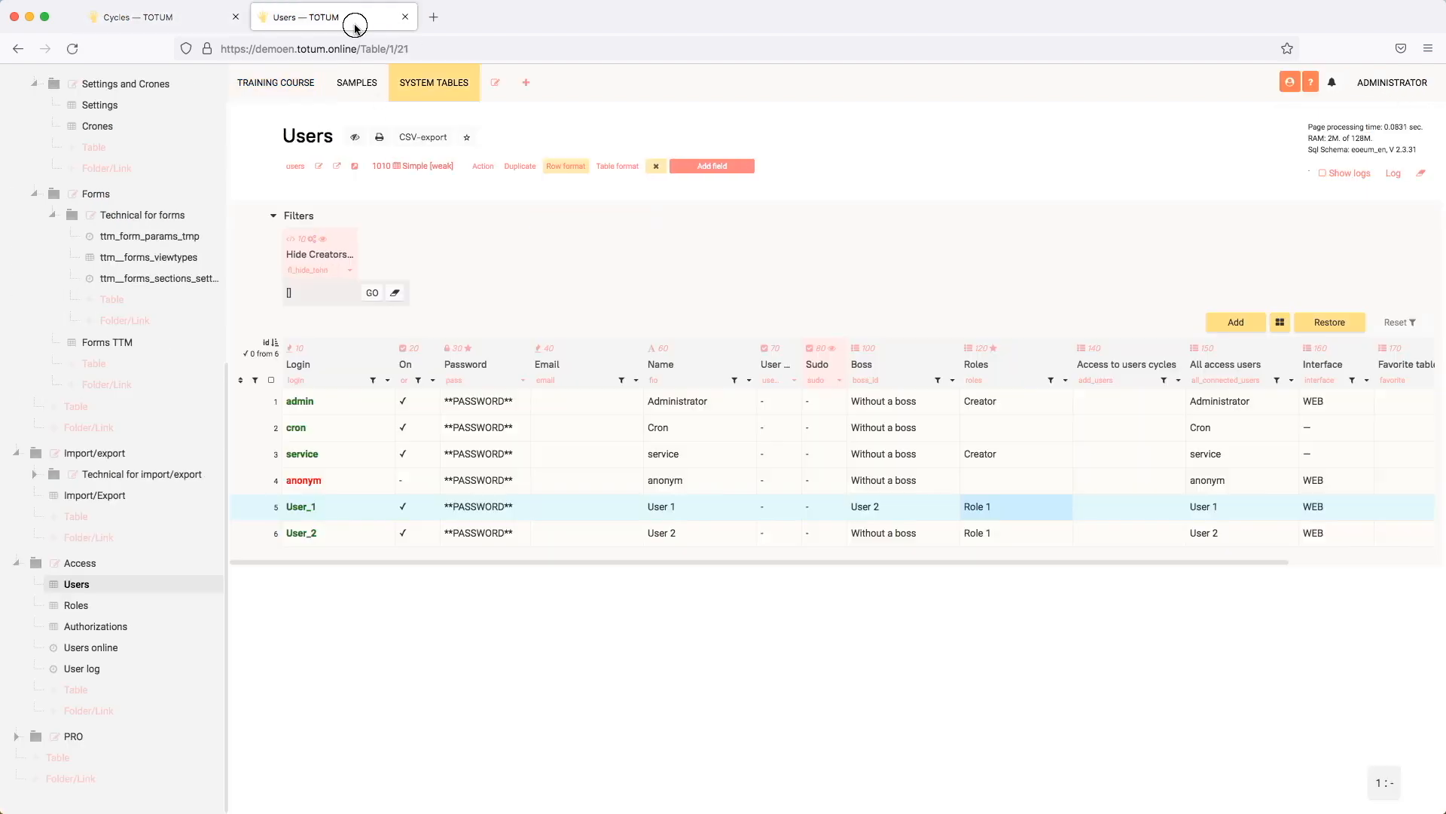
{"action": "left_click", "coordinate": [1136, 511]}
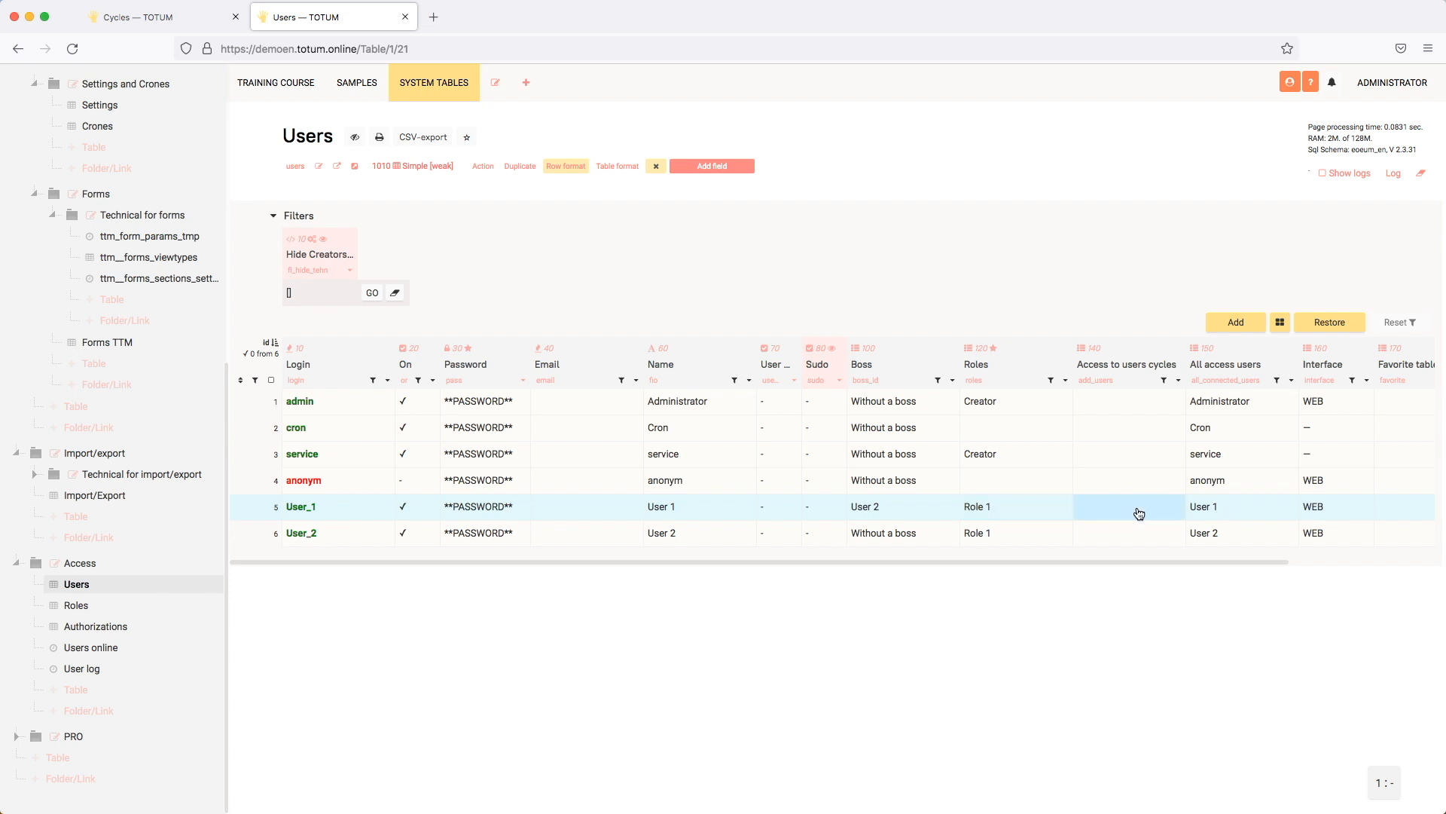
{"action": "double_click", "coordinate": [901, 510]}
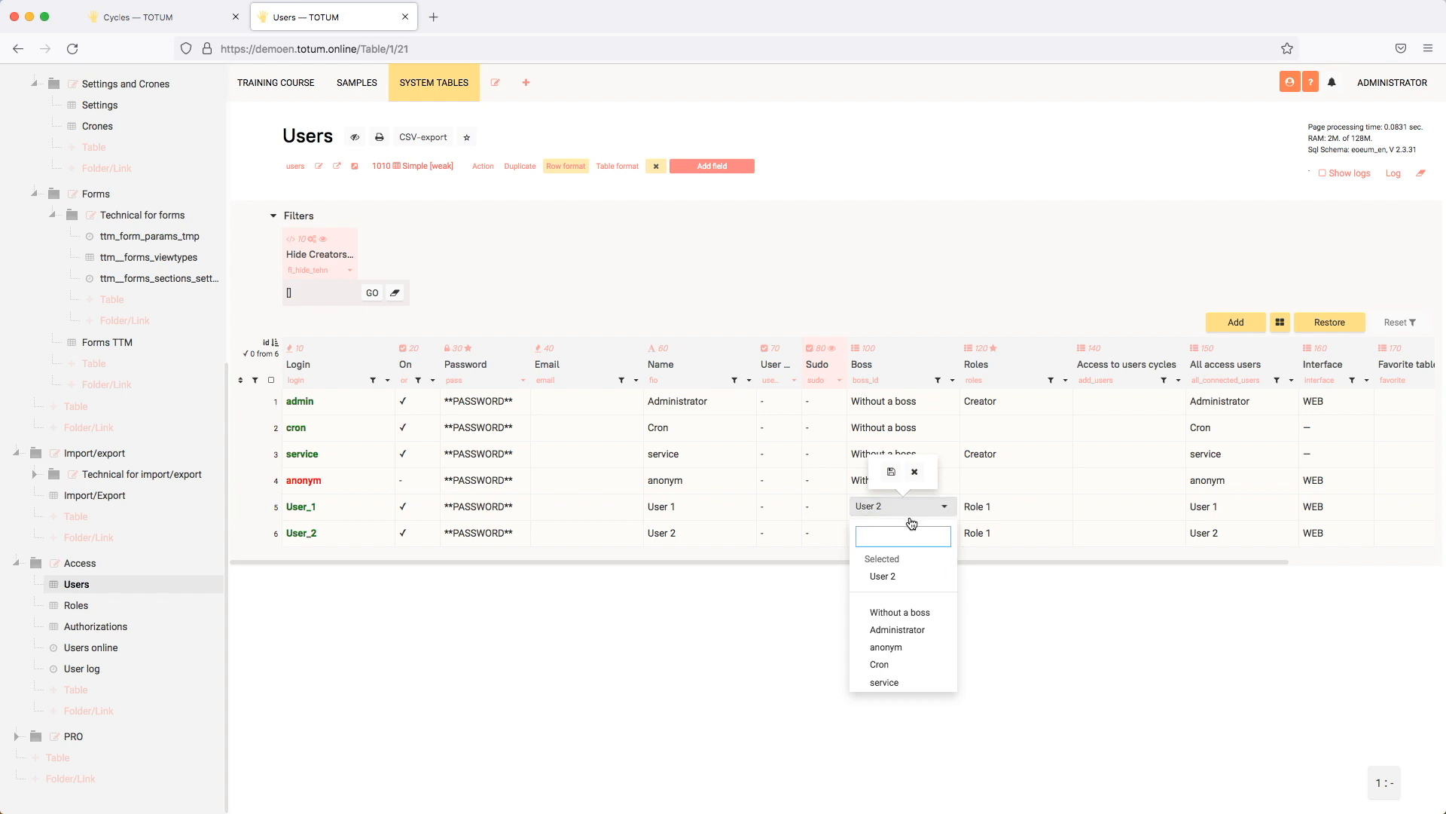
{"action": "left_click", "coordinate": [909, 613]}
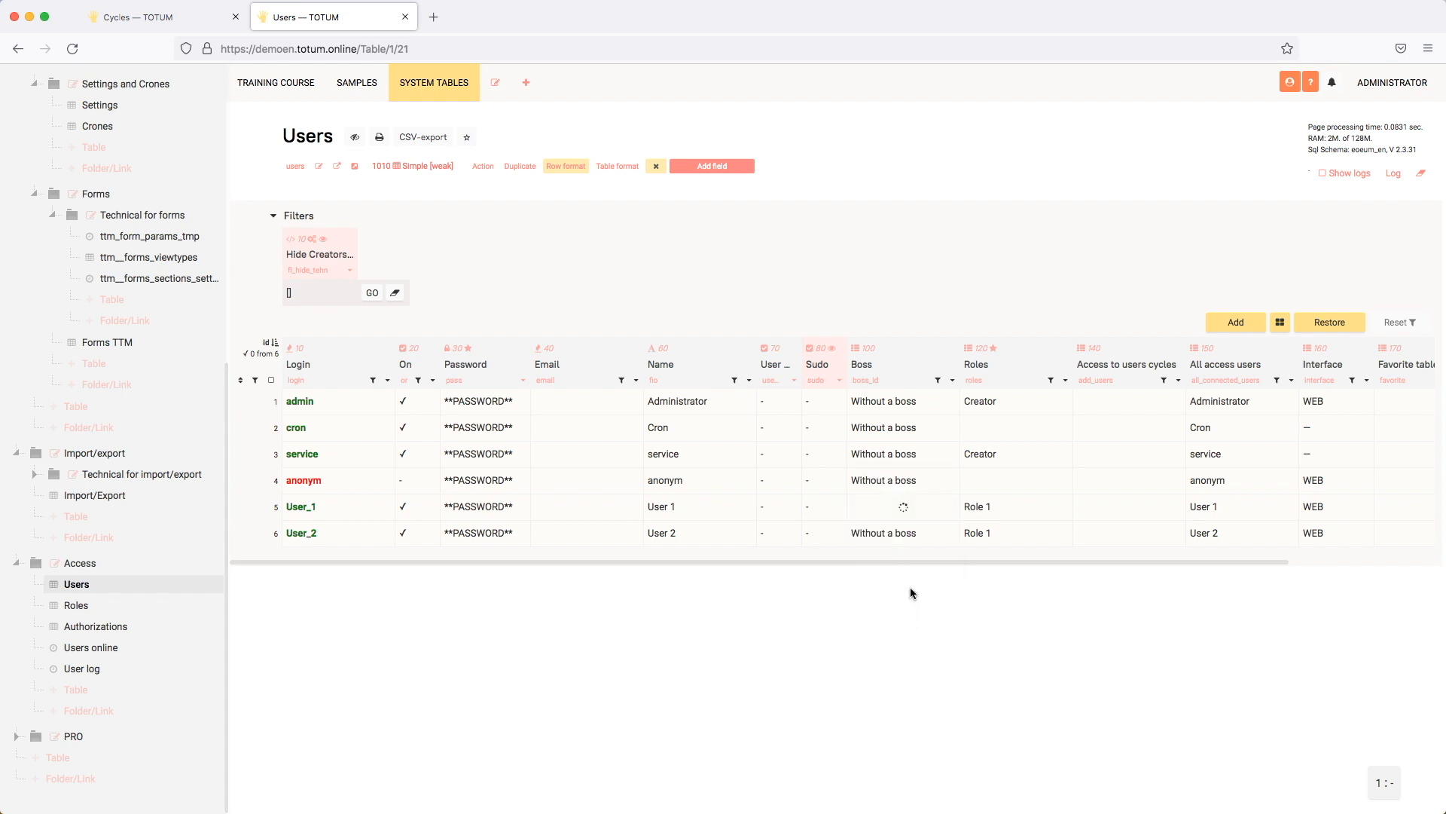
Set User 2's Access to users cycles to User 1 and save the value
{"action": "left_click", "coordinate": [1141, 534]}
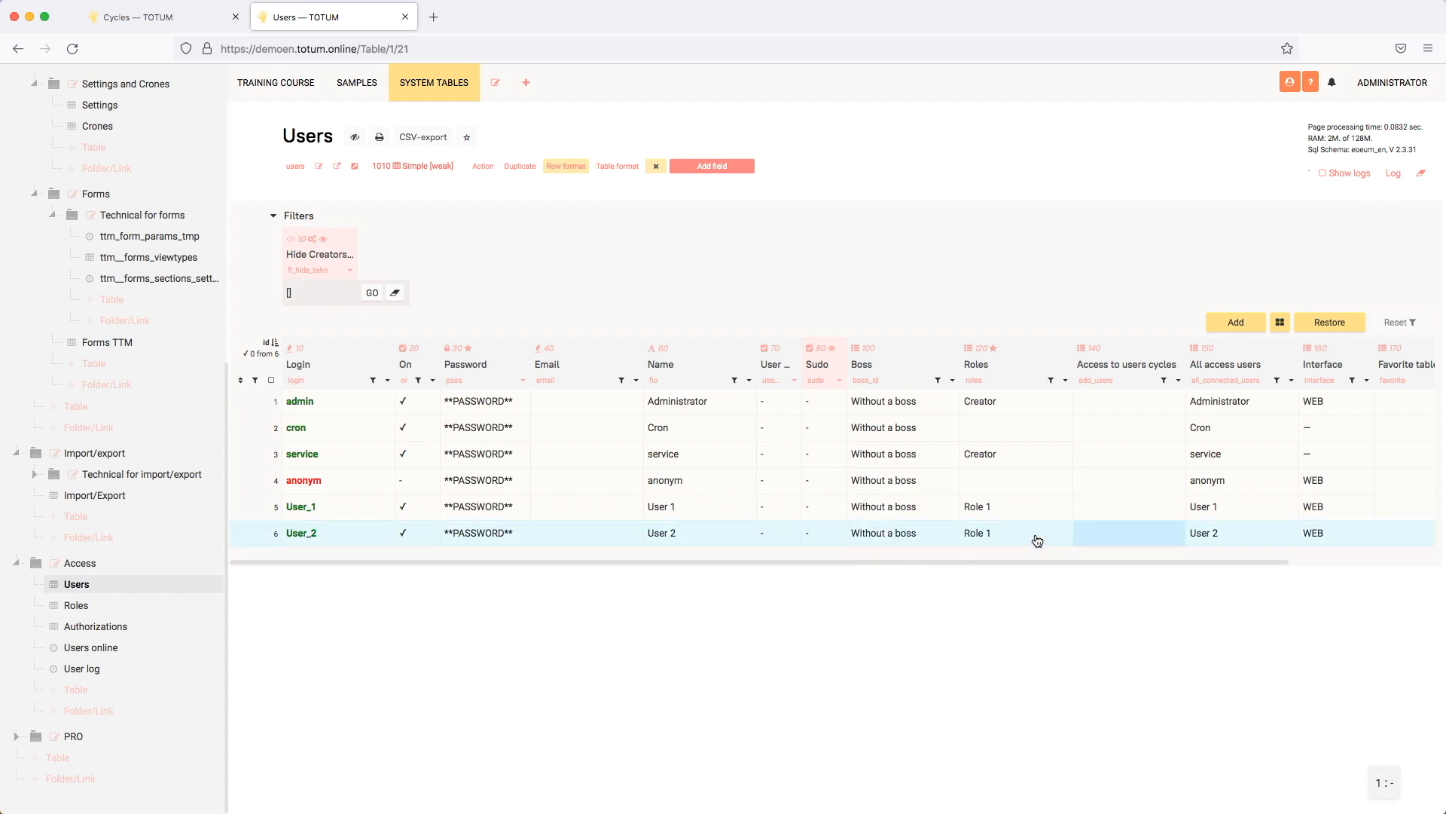
{"action": "left_click", "coordinate": [1134, 539]}
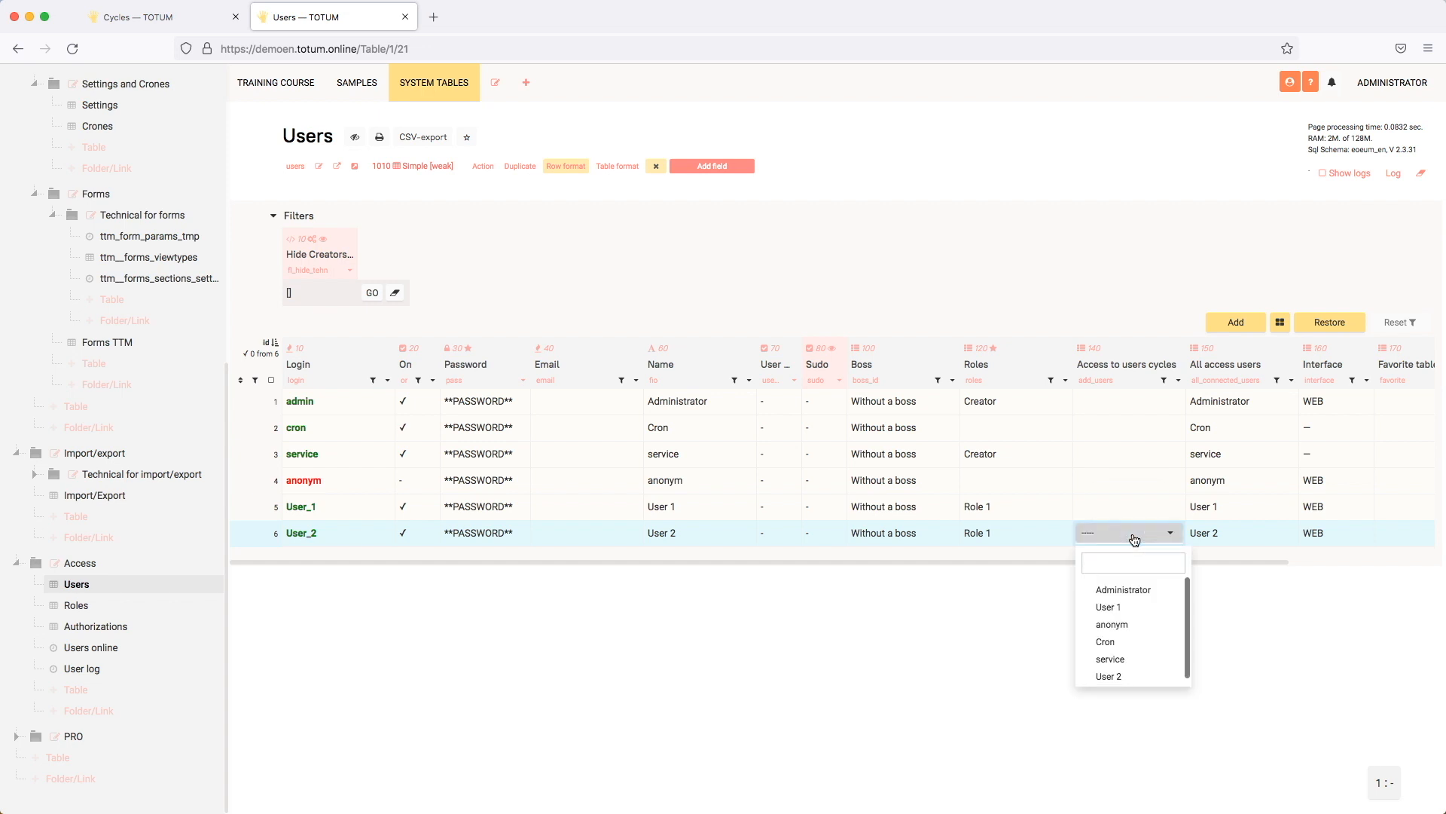
{"action": "left_click", "coordinate": [1116, 607]}
{"action": "left_click", "coordinate": [1117, 498]}
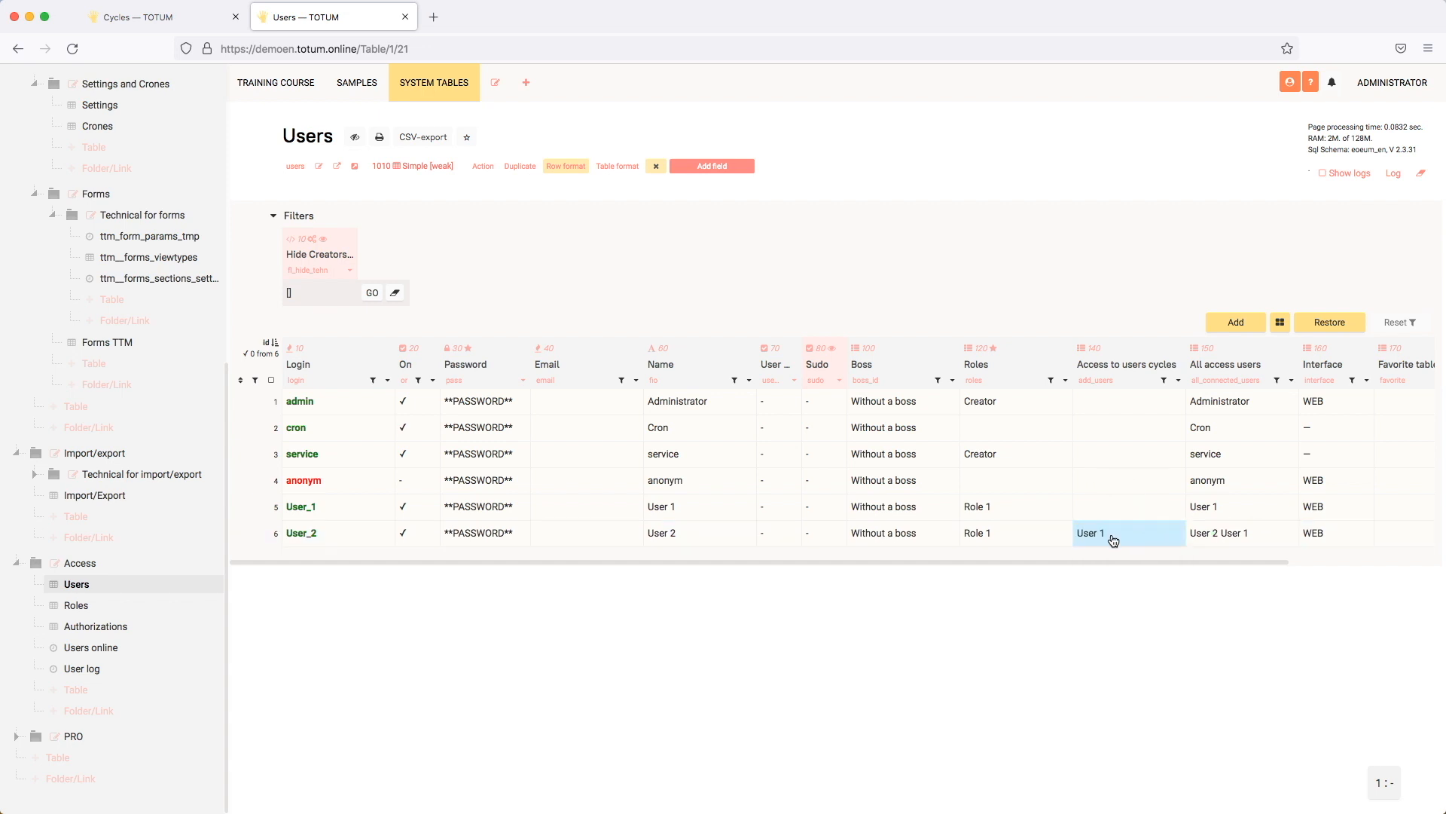
Go to the Cycles table and switch the session to User 2 to examine which cycles are accessible
{"action": "left_click", "coordinate": [1392, 81]}
{"action": "left_click", "coordinate": [1327, 158]}
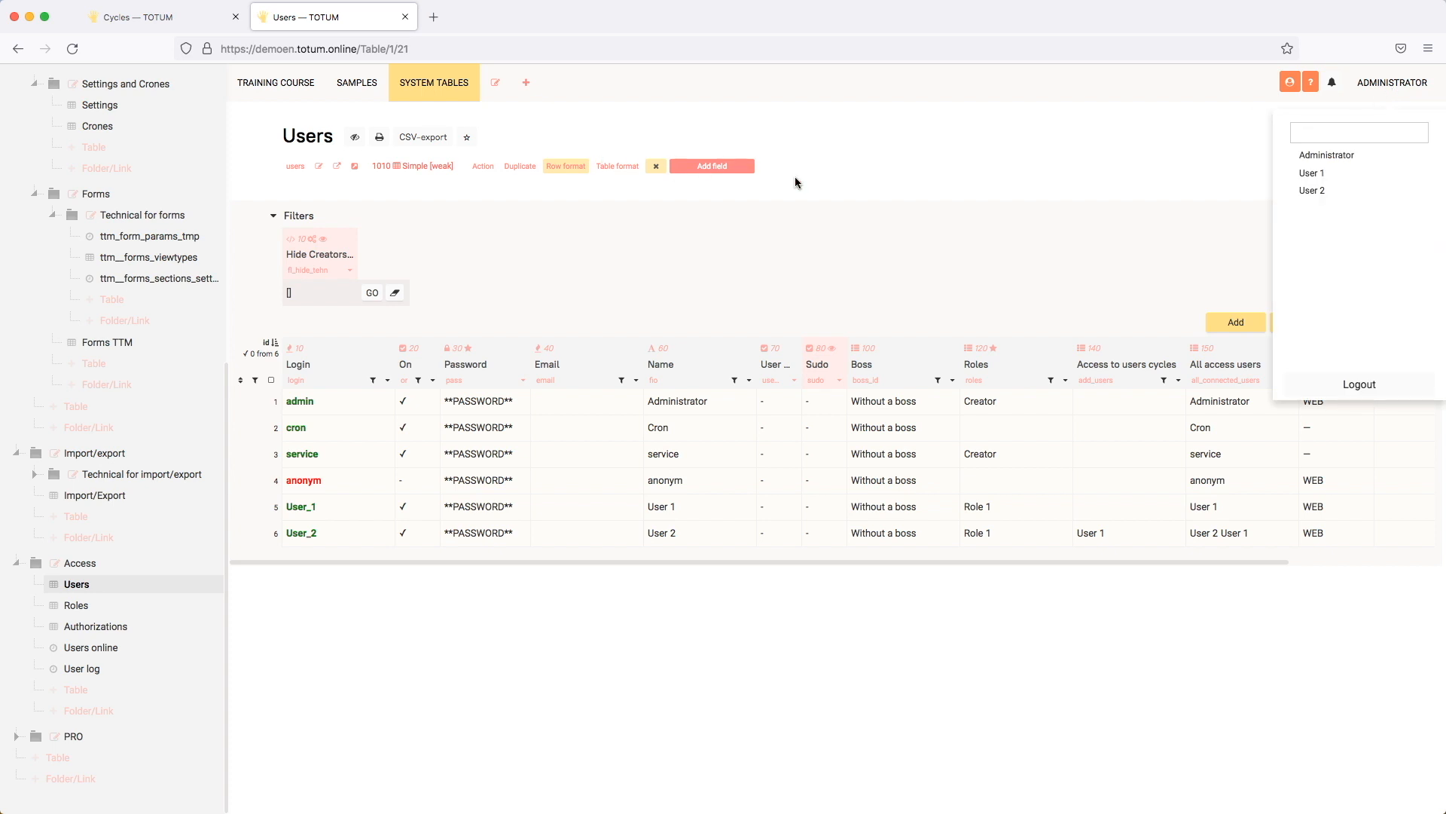
{"action": "left_click", "coordinate": [174, 24]}
{"action": "left_click", "coordinate": [1375, 89]}
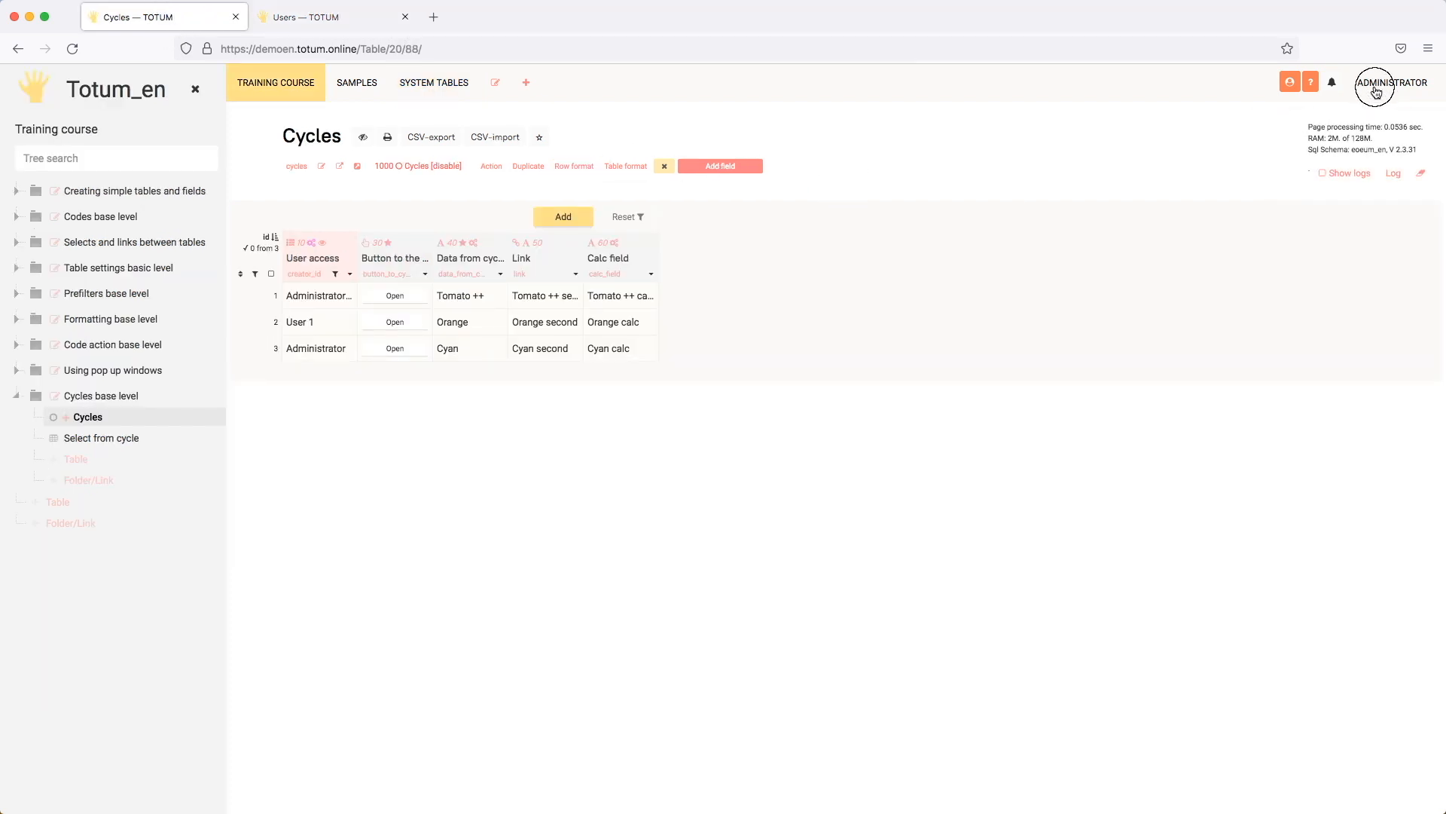
{"action": "left_click", "coordinate": [1326, 188]}
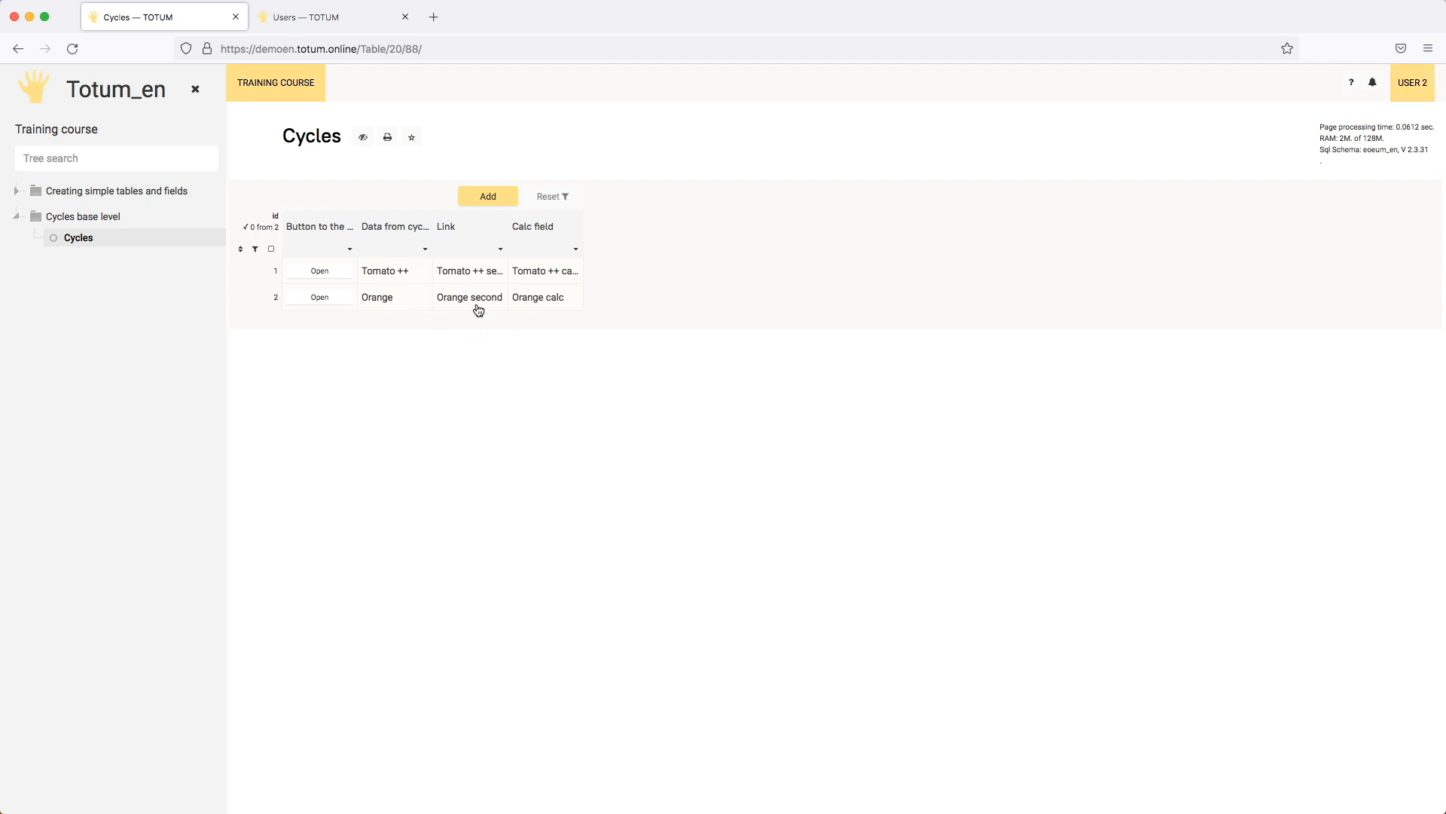
Return the session to Administrator and clear User 1 from User 2's Access to users cycles in the Users table
{"action": "left_click", "coordinate": [1411, 86]}
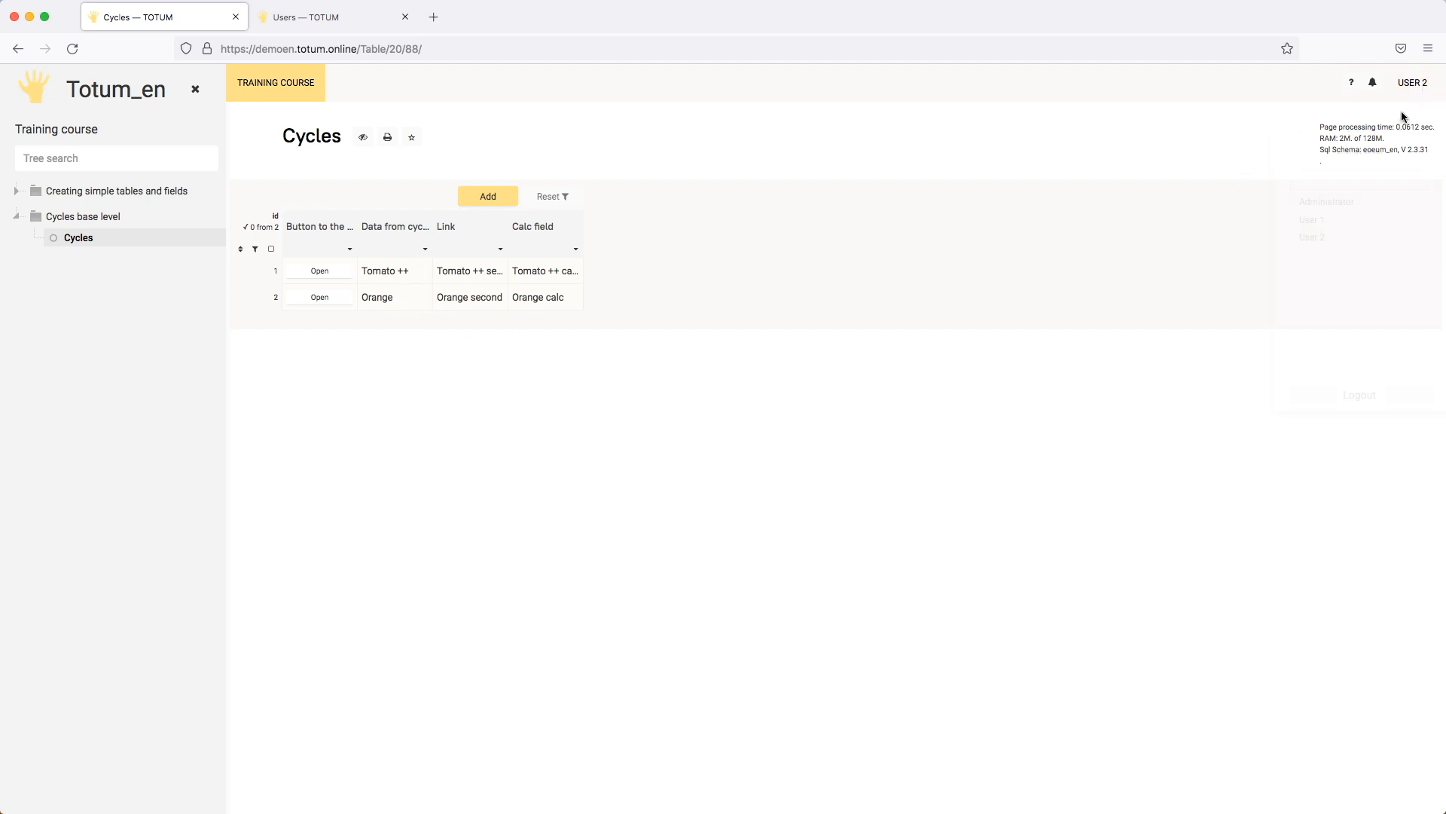
{"action": "left_click", "coordinate": [1327, 201]}
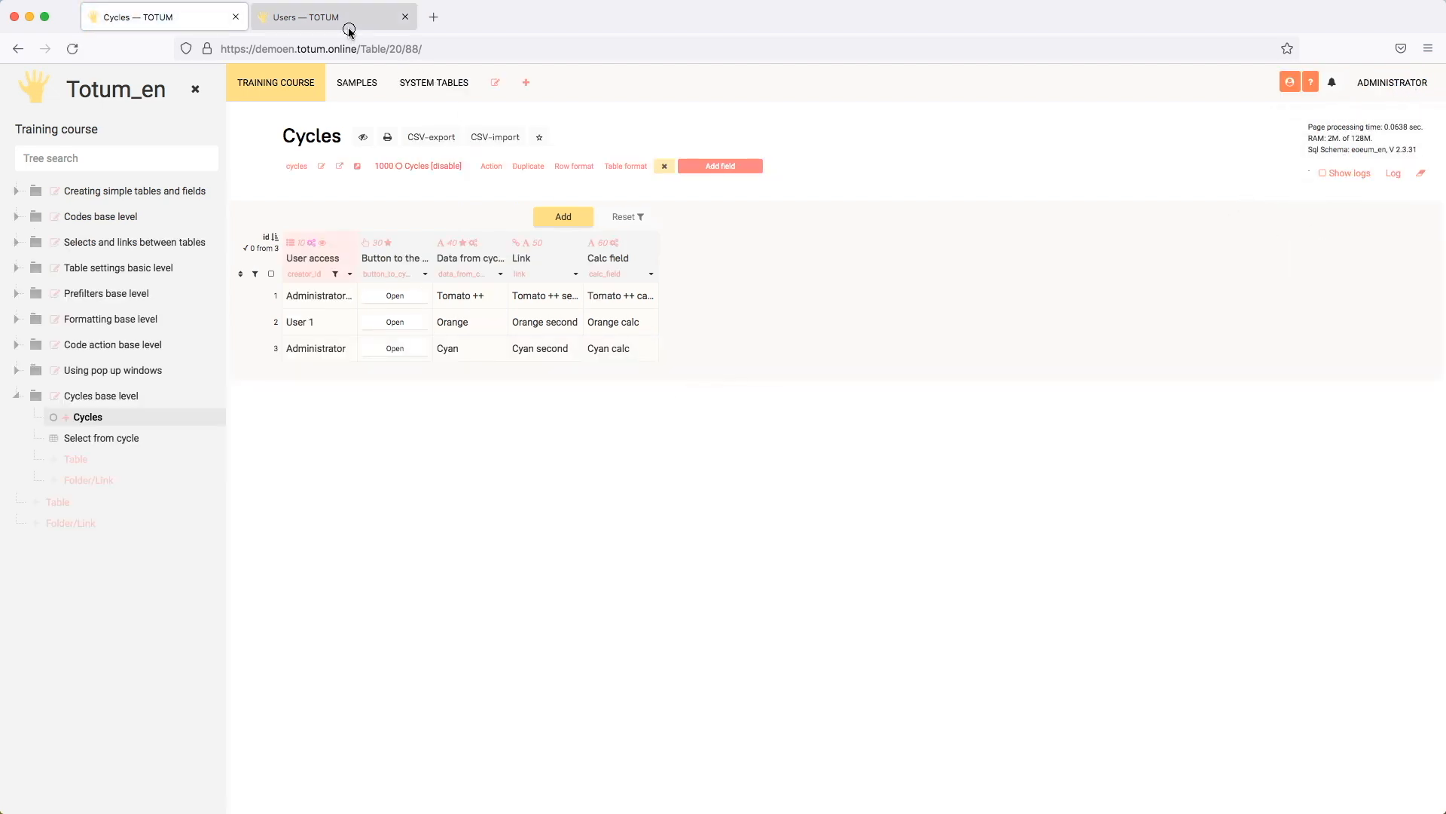
{"action": "left_click", "coordinate": [350, 30]}
{"action": "double_click", "coordinate": [1130, 536]}
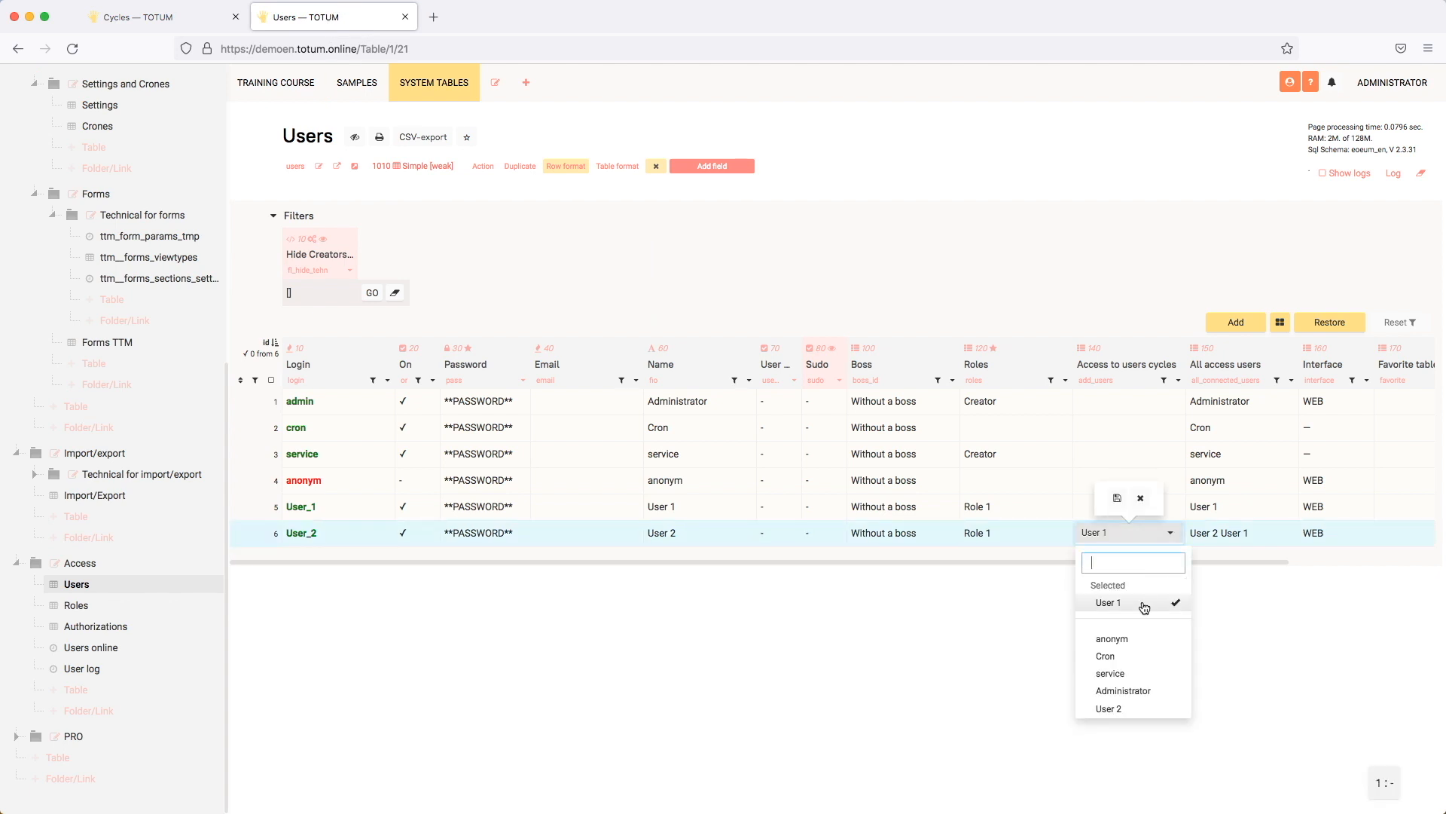
{"action": "left_click", "coordinate": [1146, 608]}
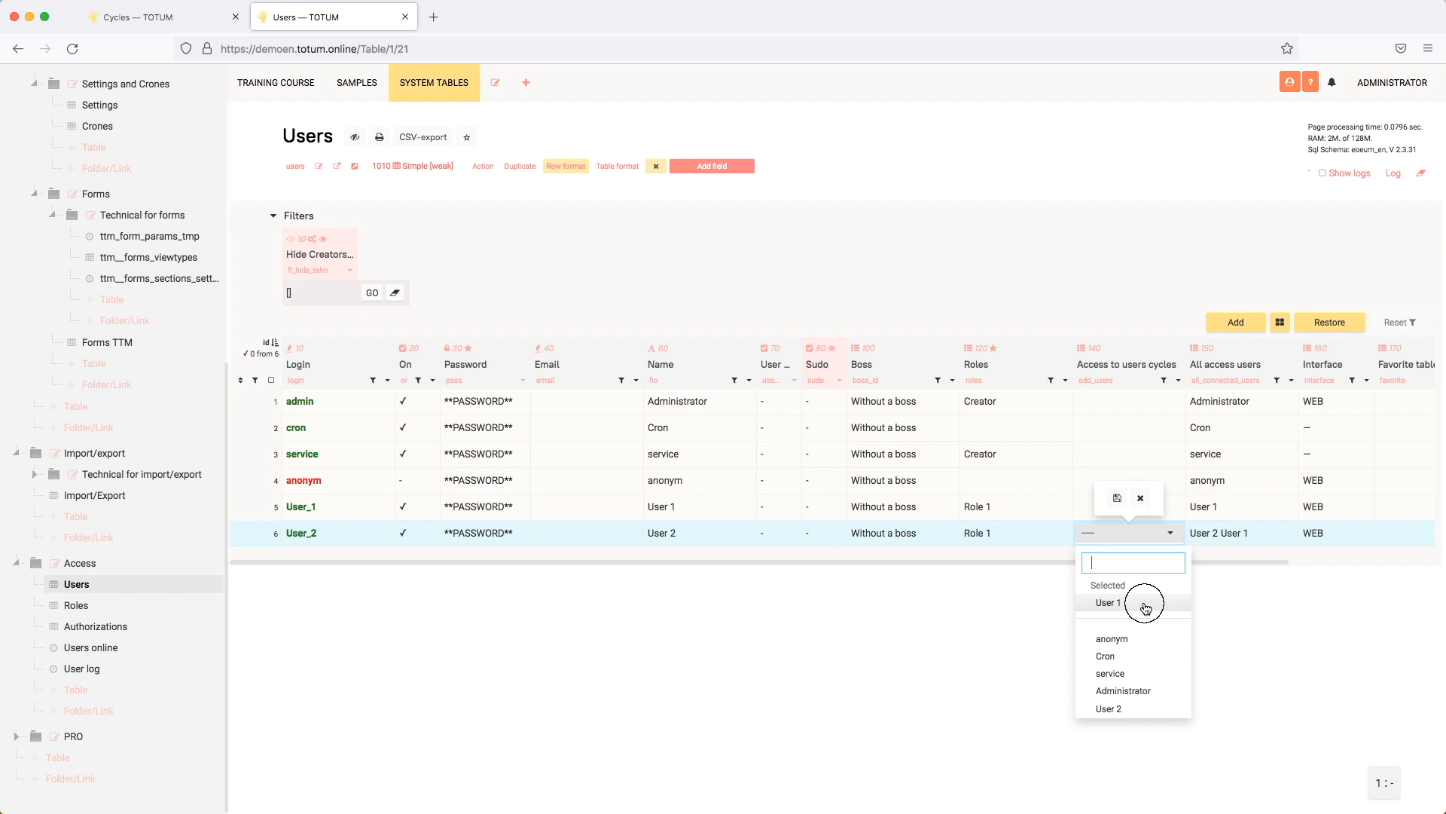
{"action": "left_click", "coordinate": [1288, 626]}
{"action": "left_click", "coordinate": [1236, 535]}
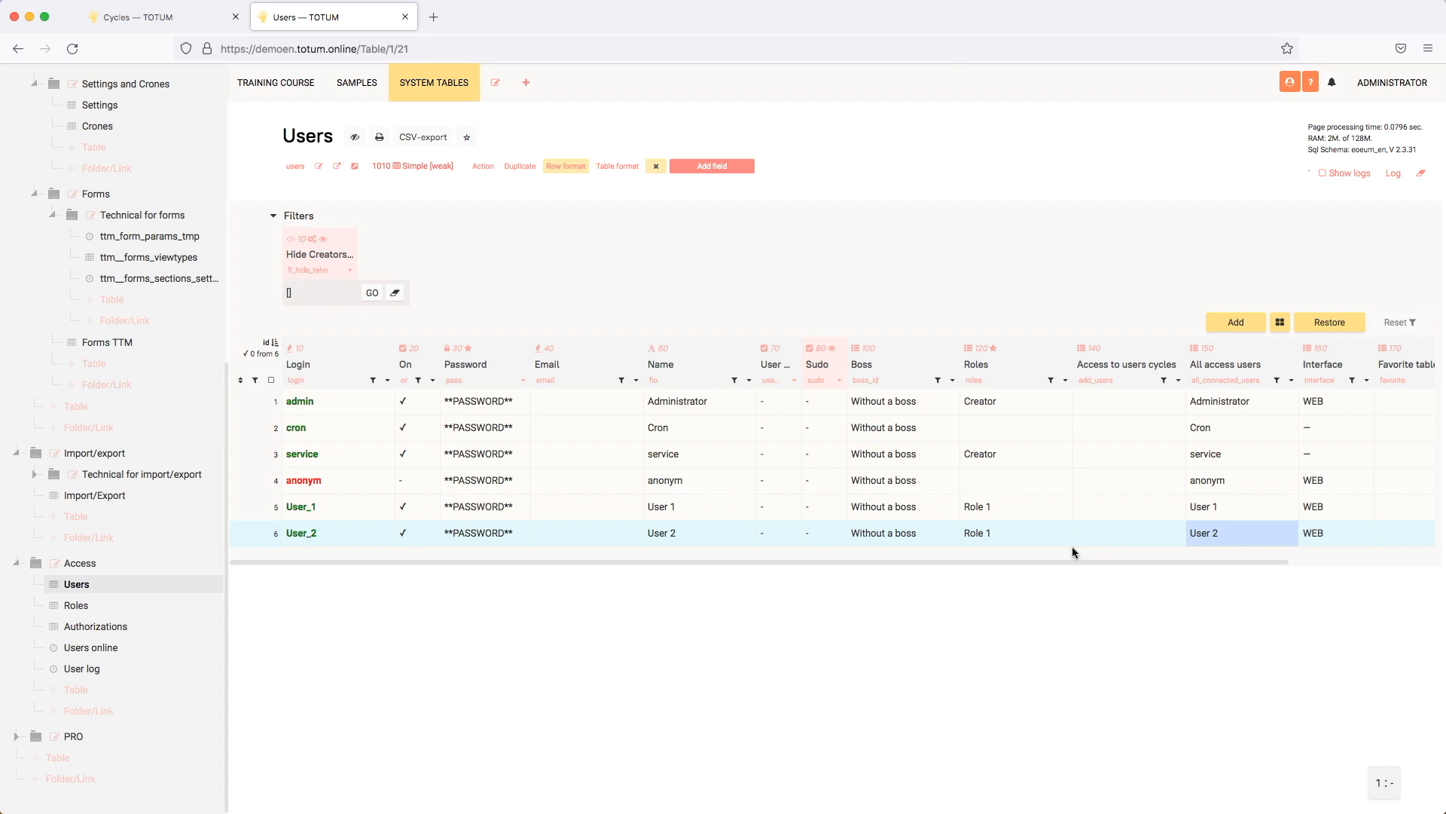
{"action": "left_click", "coordinate": [927, 510]}
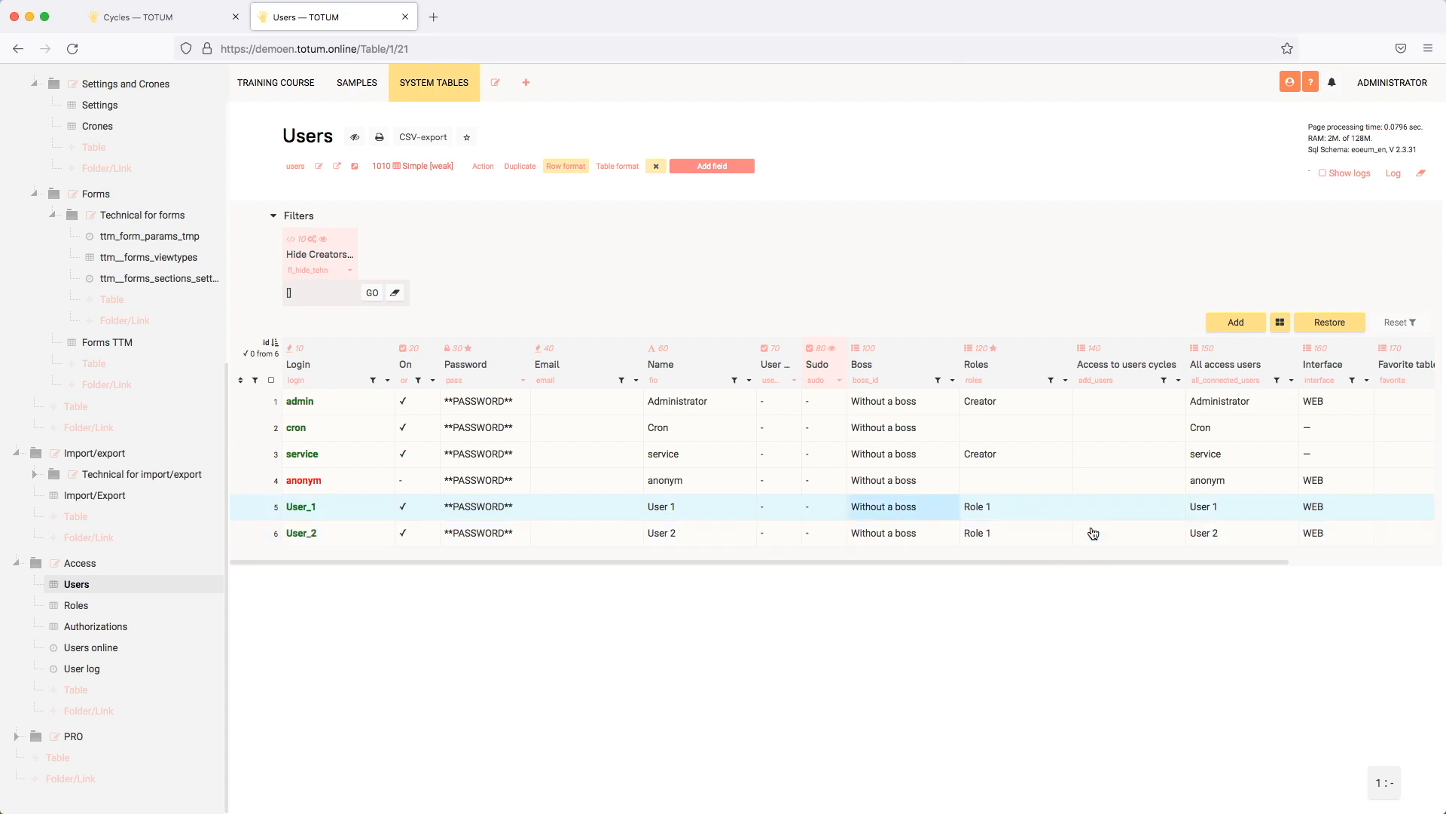
{"action": "left_click", "coordinate": [1129, 539]}
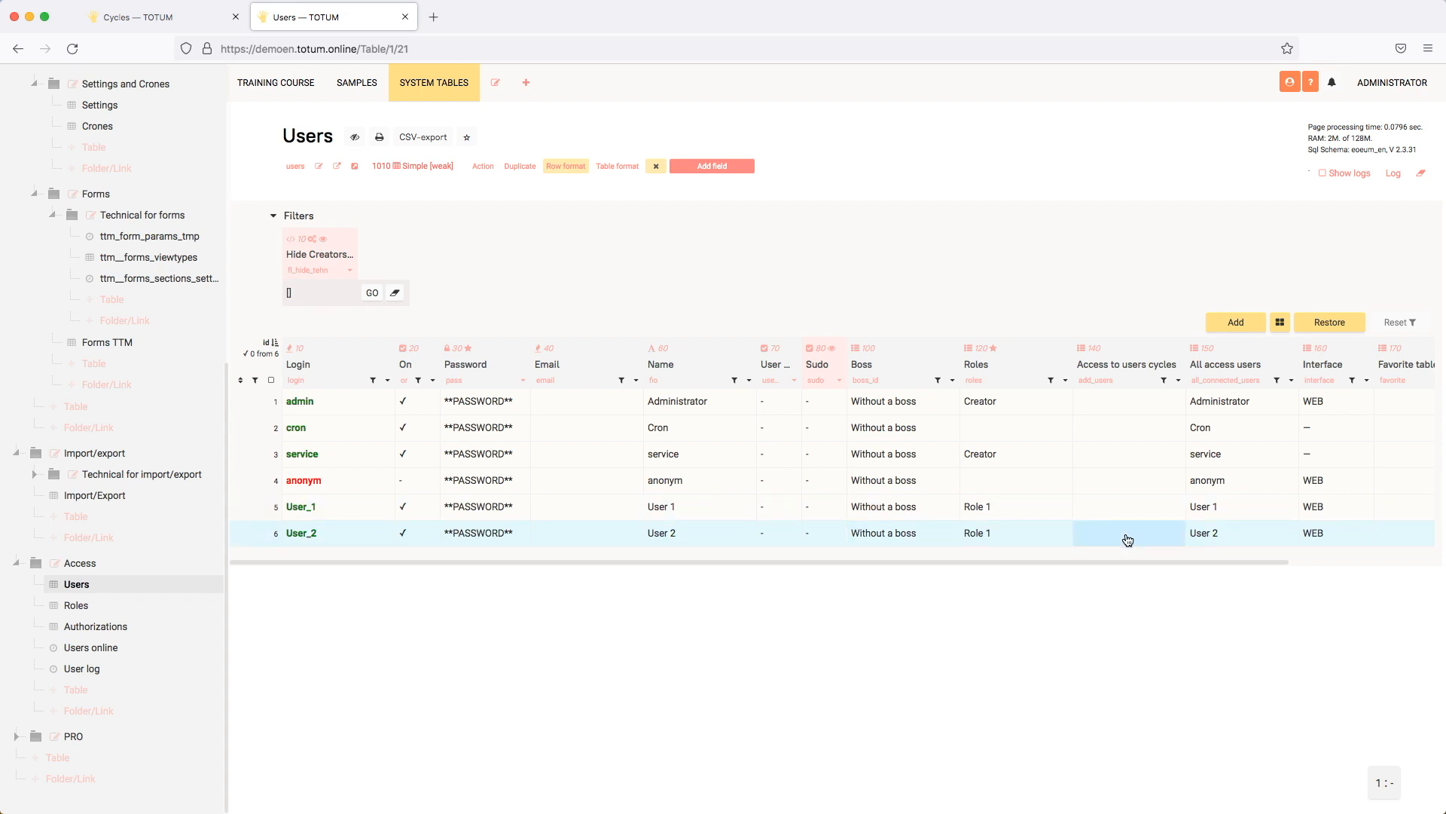
{"action": "left_click", "coordinate": [1139, 550]}
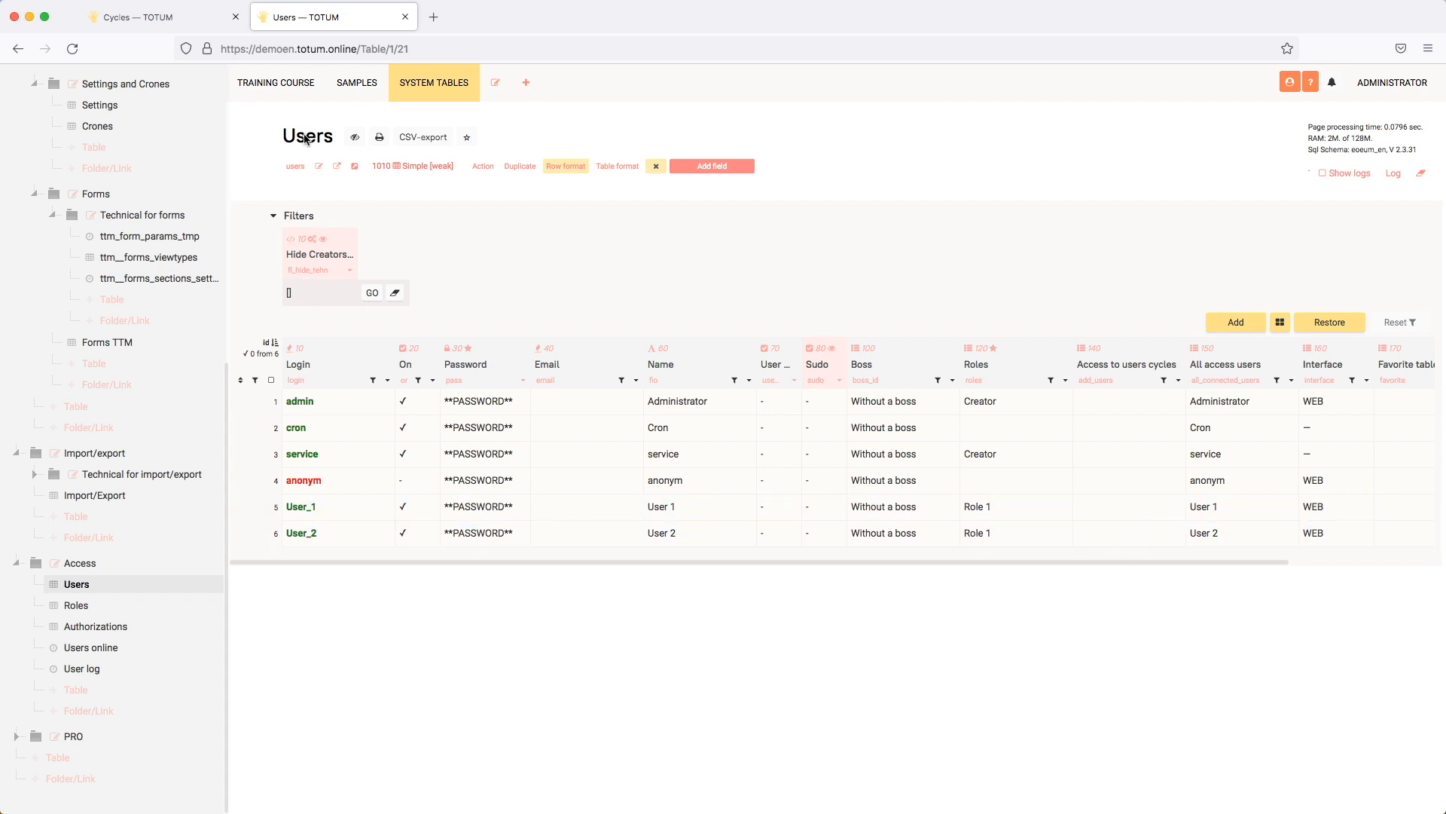
Turn off the Visible for roles restriction on the Cycles table's User access field and save the field settings
{"action": "key", "text": "ctrl+shift+Tab"}
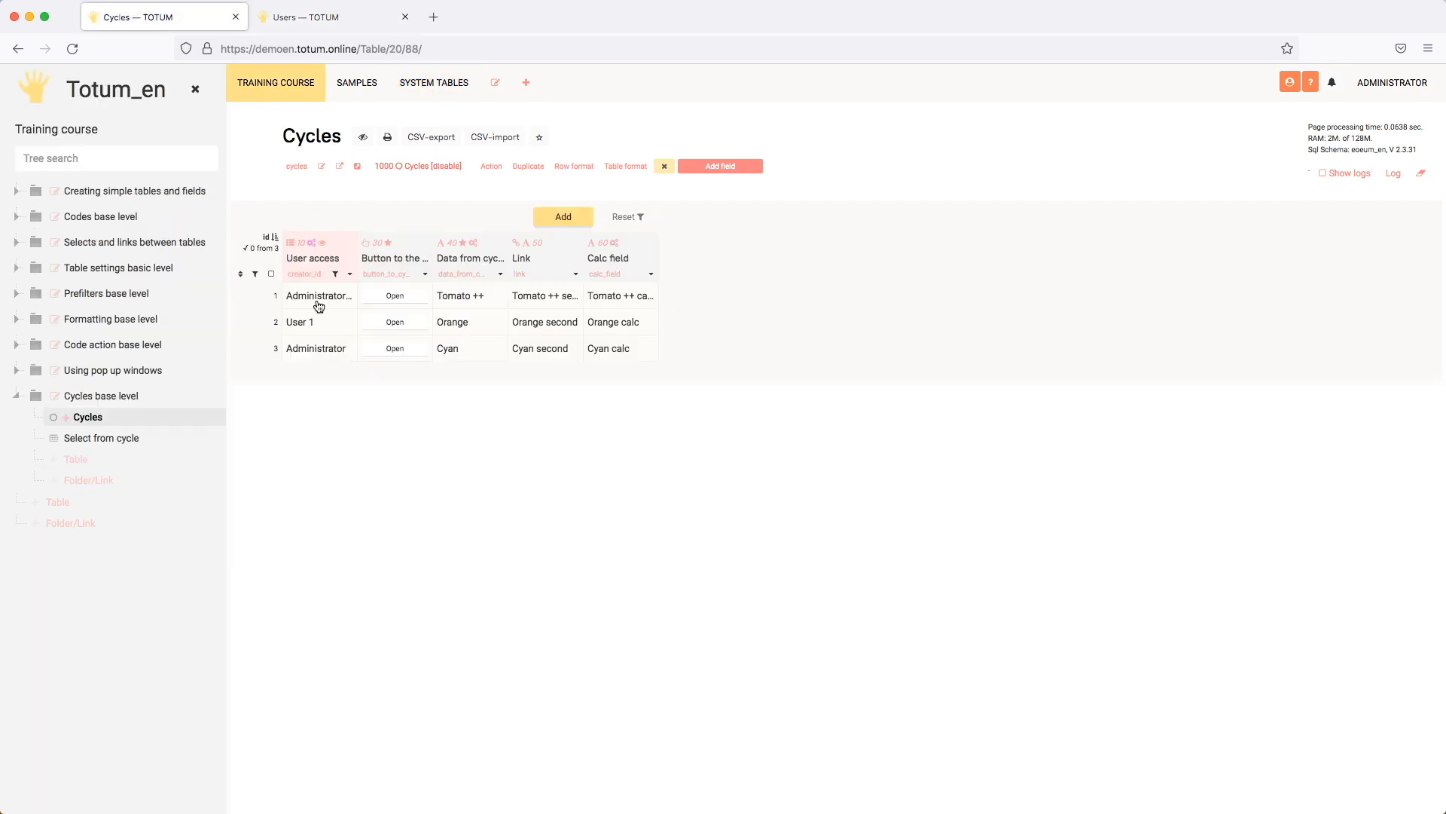
{"action": "left_click", "coordinate": [348, 272]}
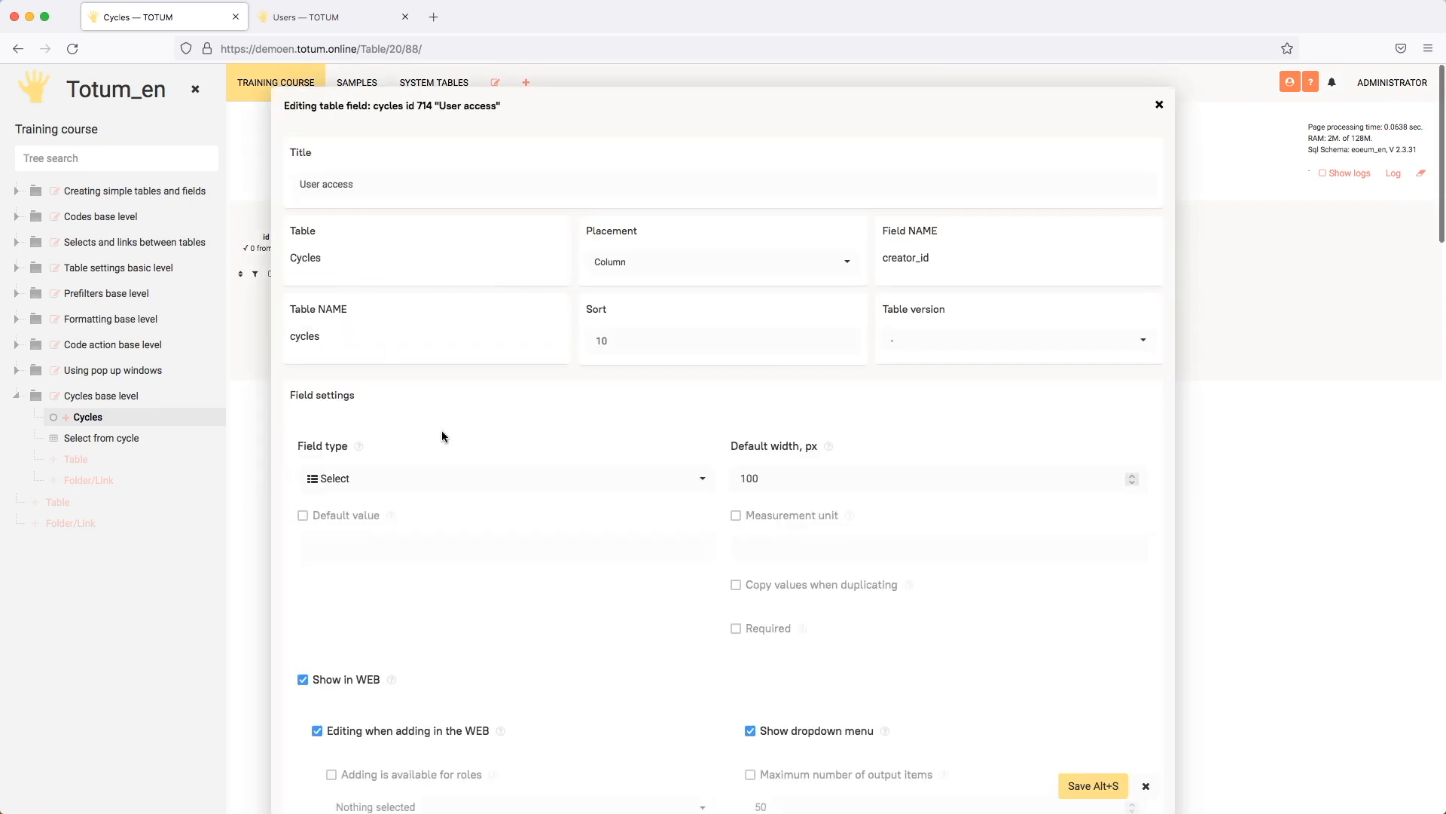
{"action": "scroll", "coordinate": [467, 433], "scroll_direction": "down", "scroll_amount": 5}
{"action": "scroll", "coordinate": [372, 498], "scroll_direction": "down", "scroll_amount": 1}
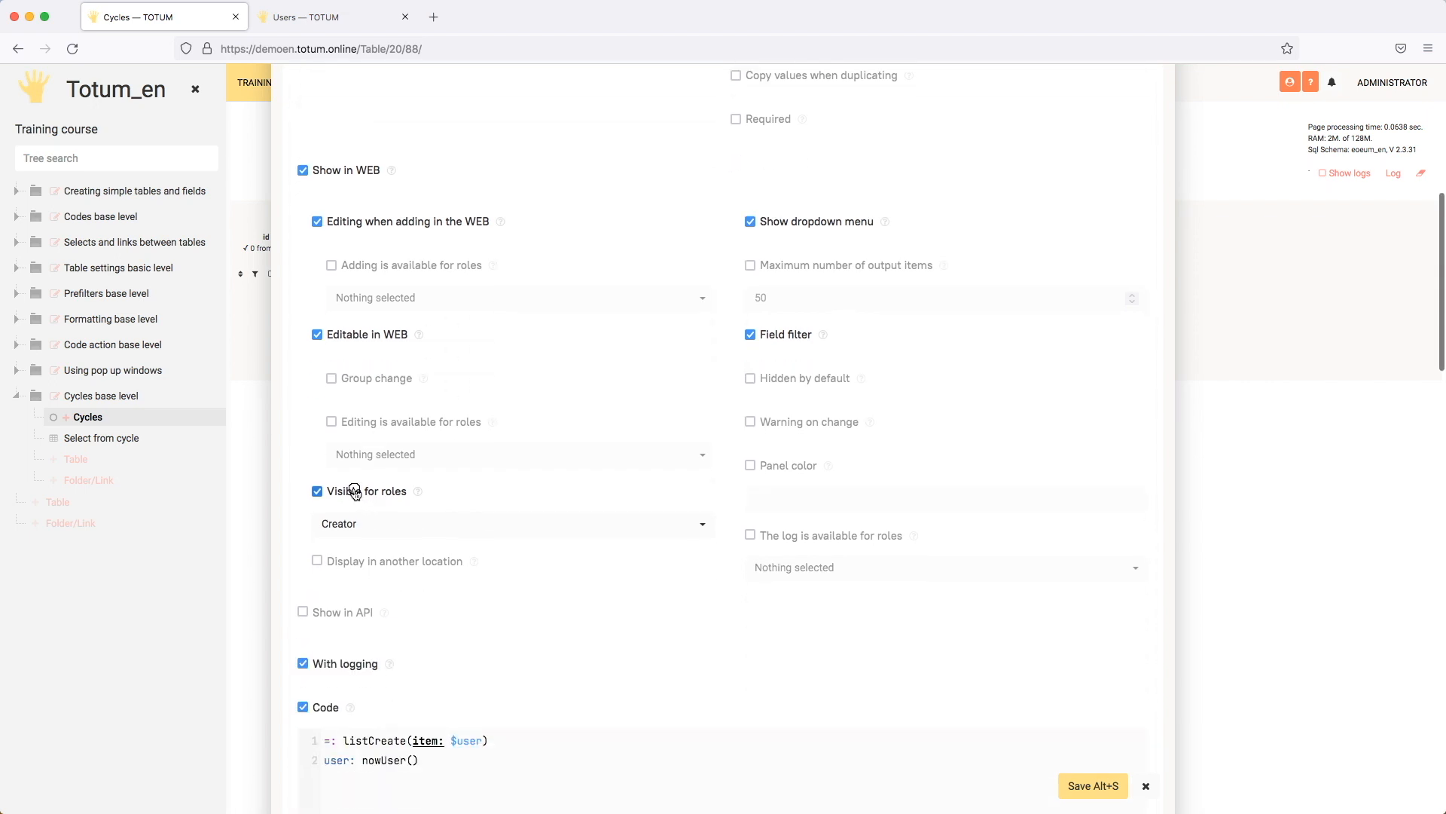
{"action": "left_click", "coordinate": [350, 491]}
{"action": "left_click", "coordinate": [1093, 785]}
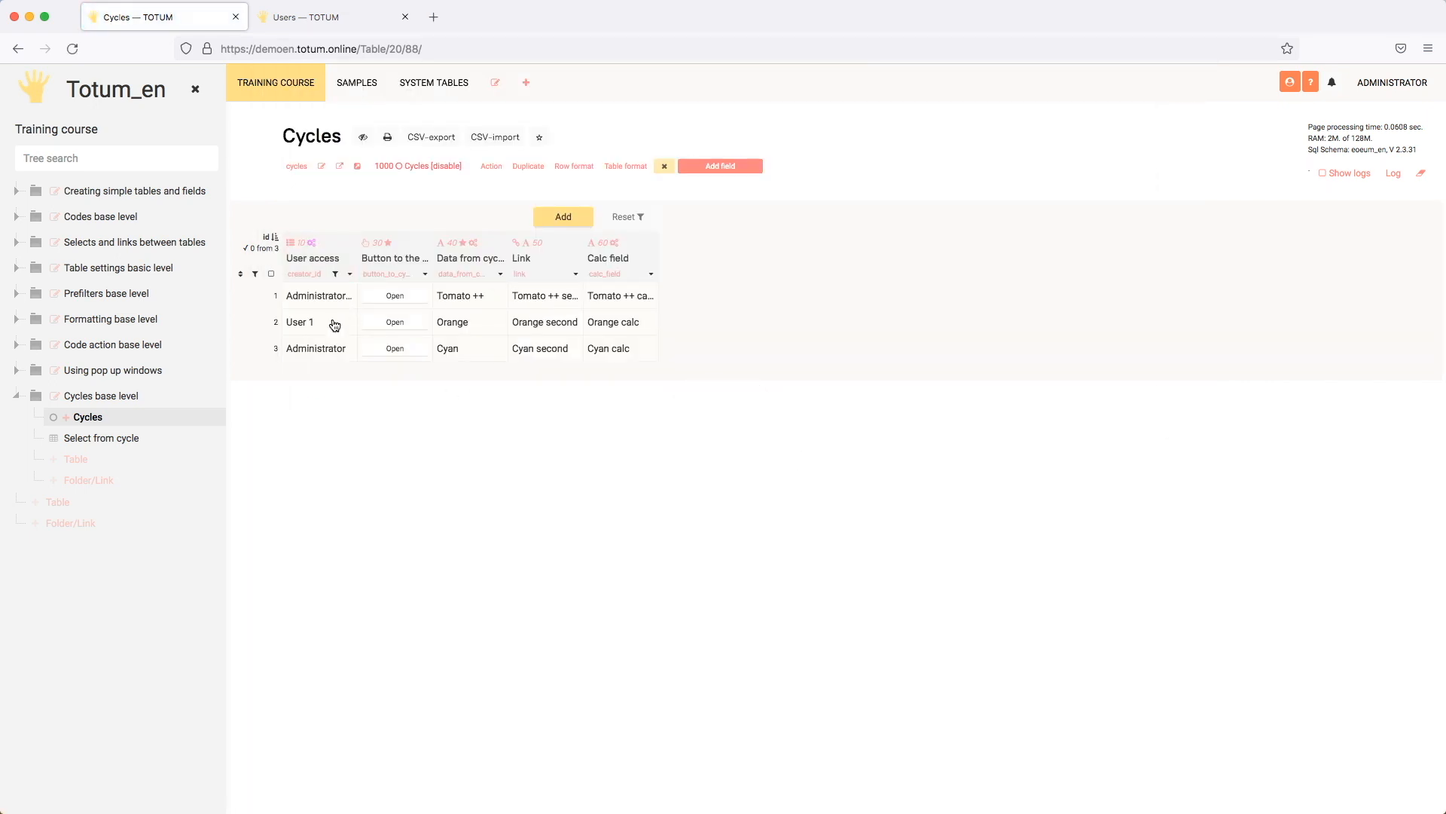
Add User 2 alongside User 1 in the User access field of the Orange cycle and save the value
{"action": "left_click", "coordinate": [342, 329]}
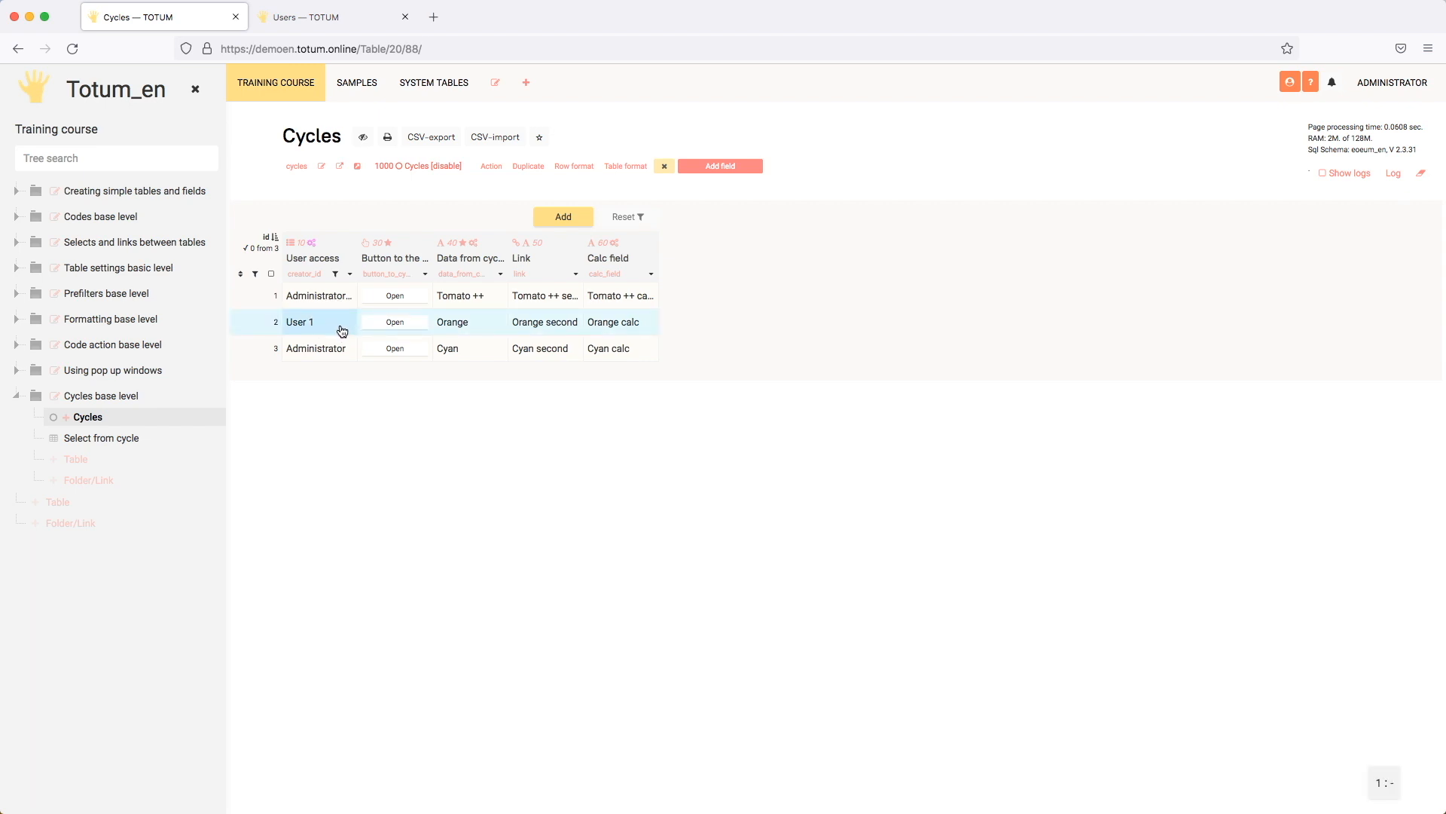
{"action": "double_click", "coordinate": [335, 329]}
{"action": "left_click", "coordinate": [329, 497]}
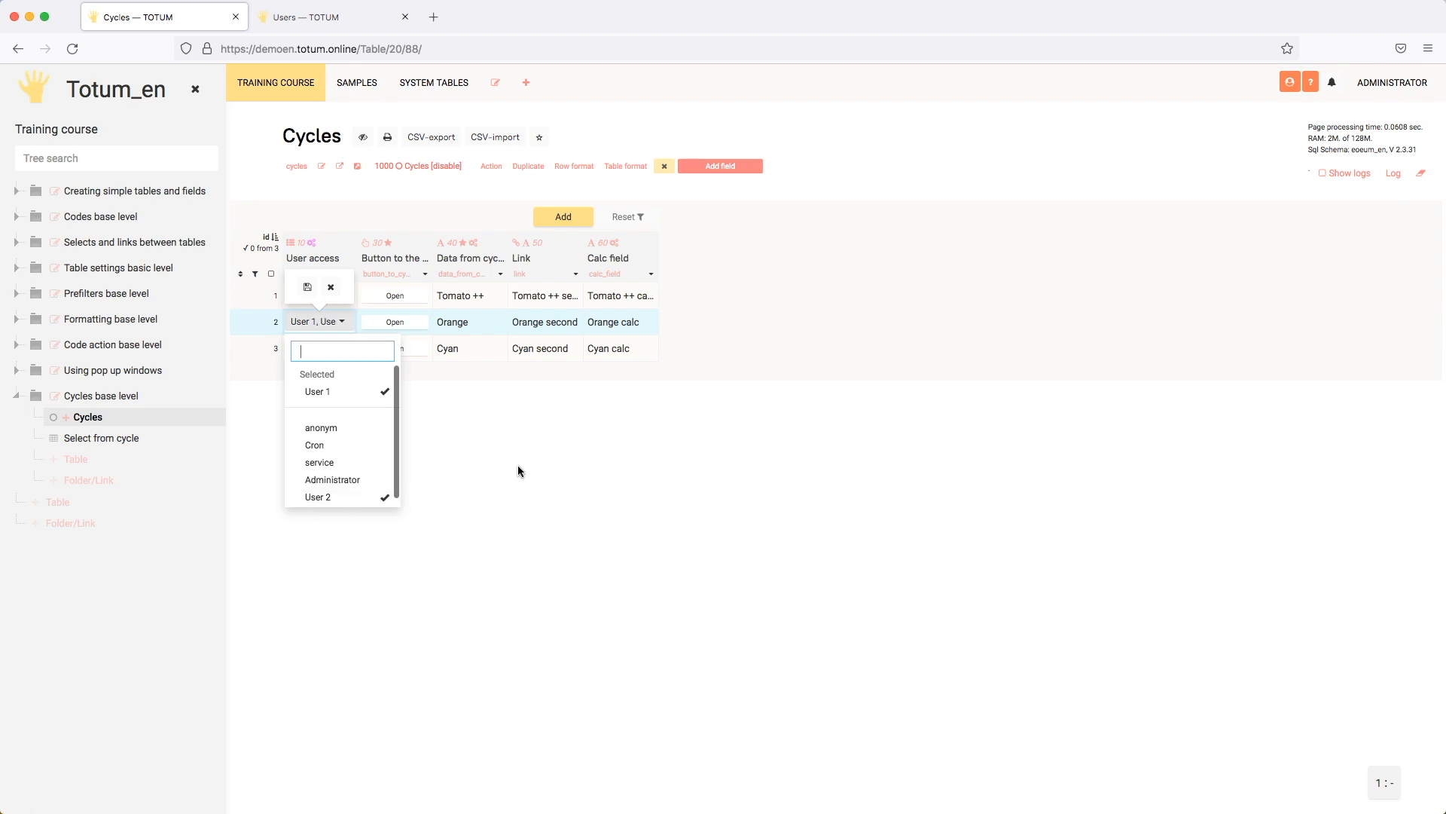
{"action": "left_click", "coordinate": [400, 409]}
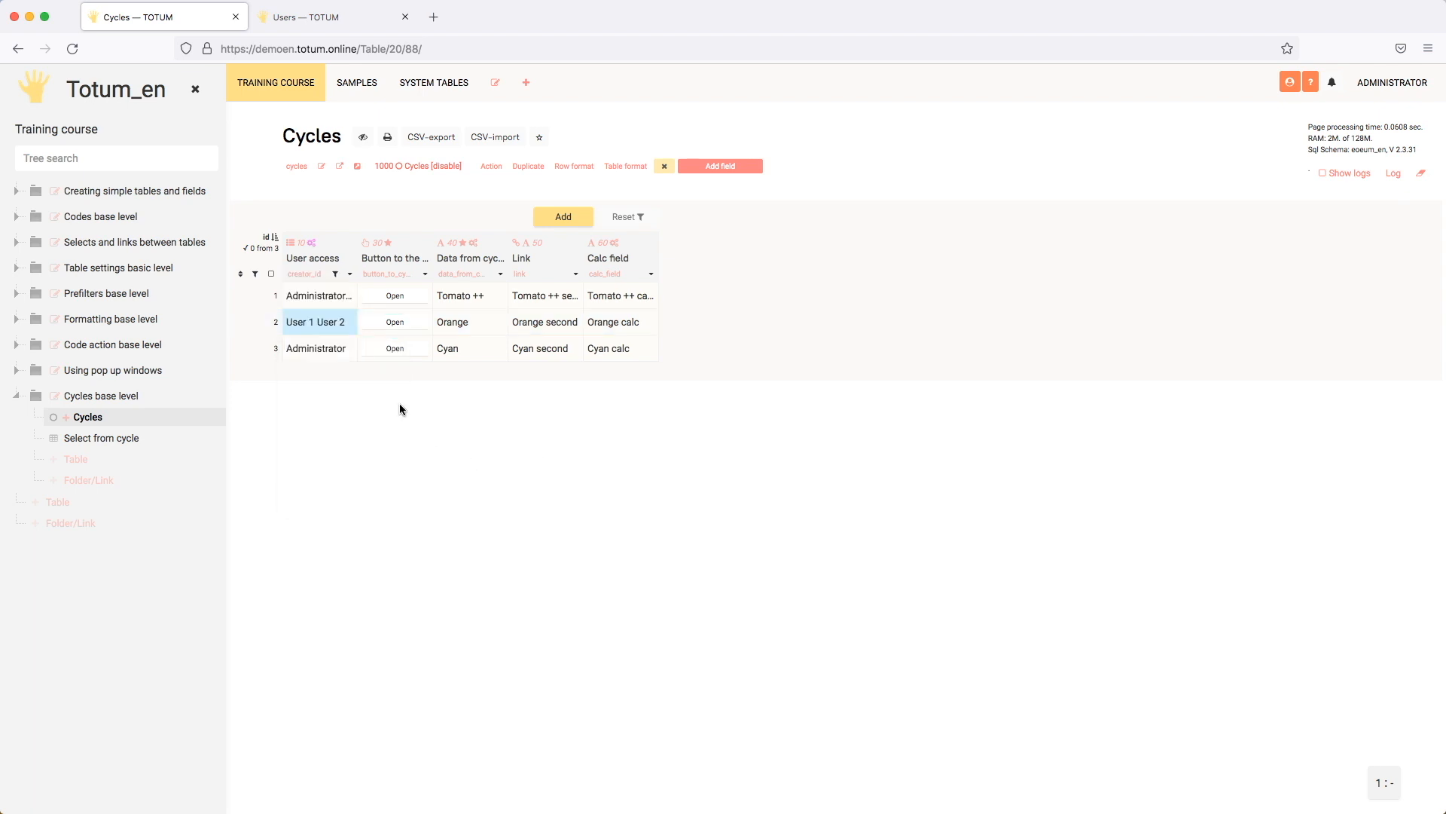
Switch the session to User 2 to examine which cycles are accessible, and return to Administrator
{"action": "left_click", "coordinate": [1380, 85]}
{"action": "left_click", "coordinate": [1335, 187]}
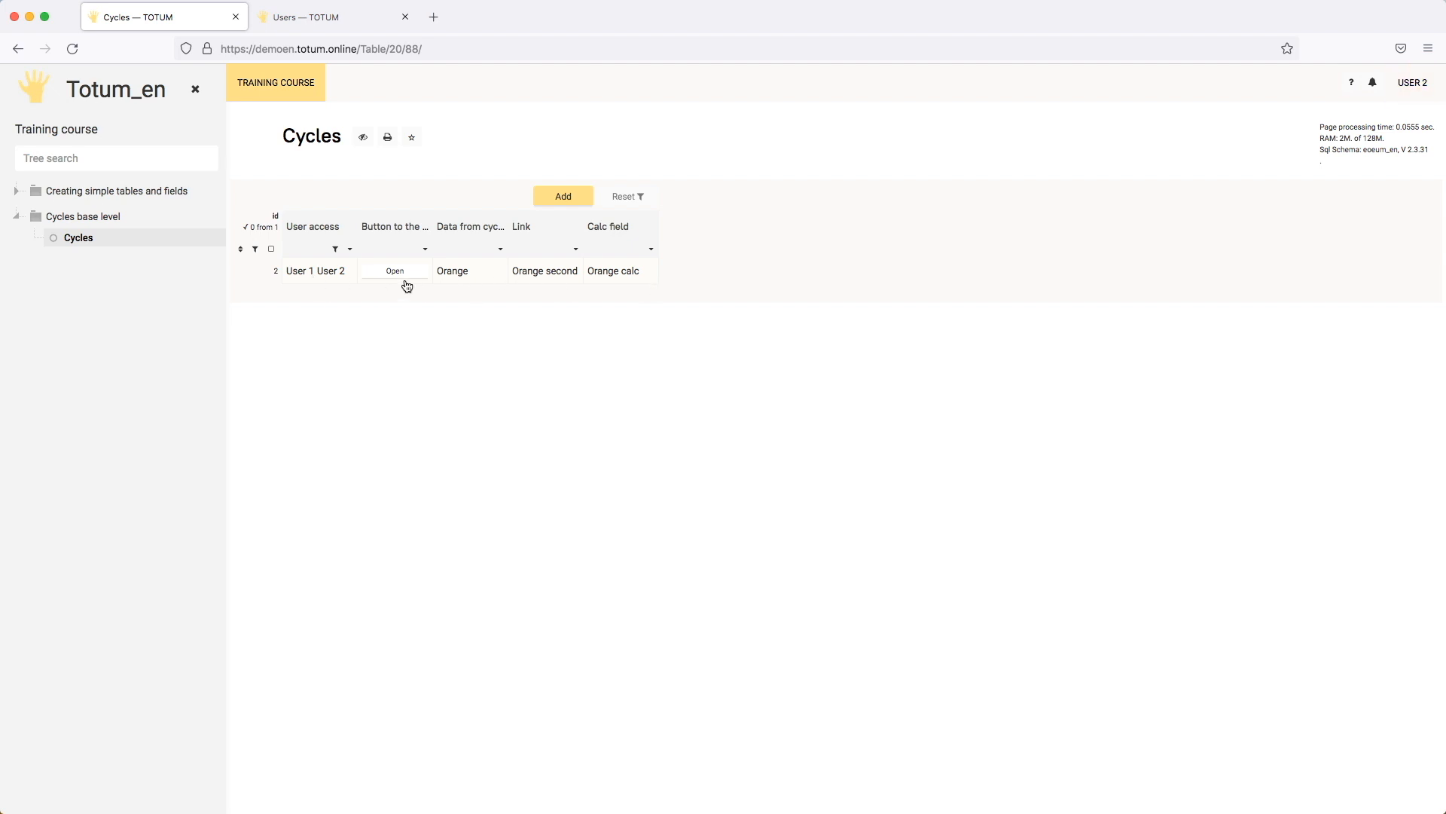
{"action": "left_click", "coordinate": [1417, 86]}
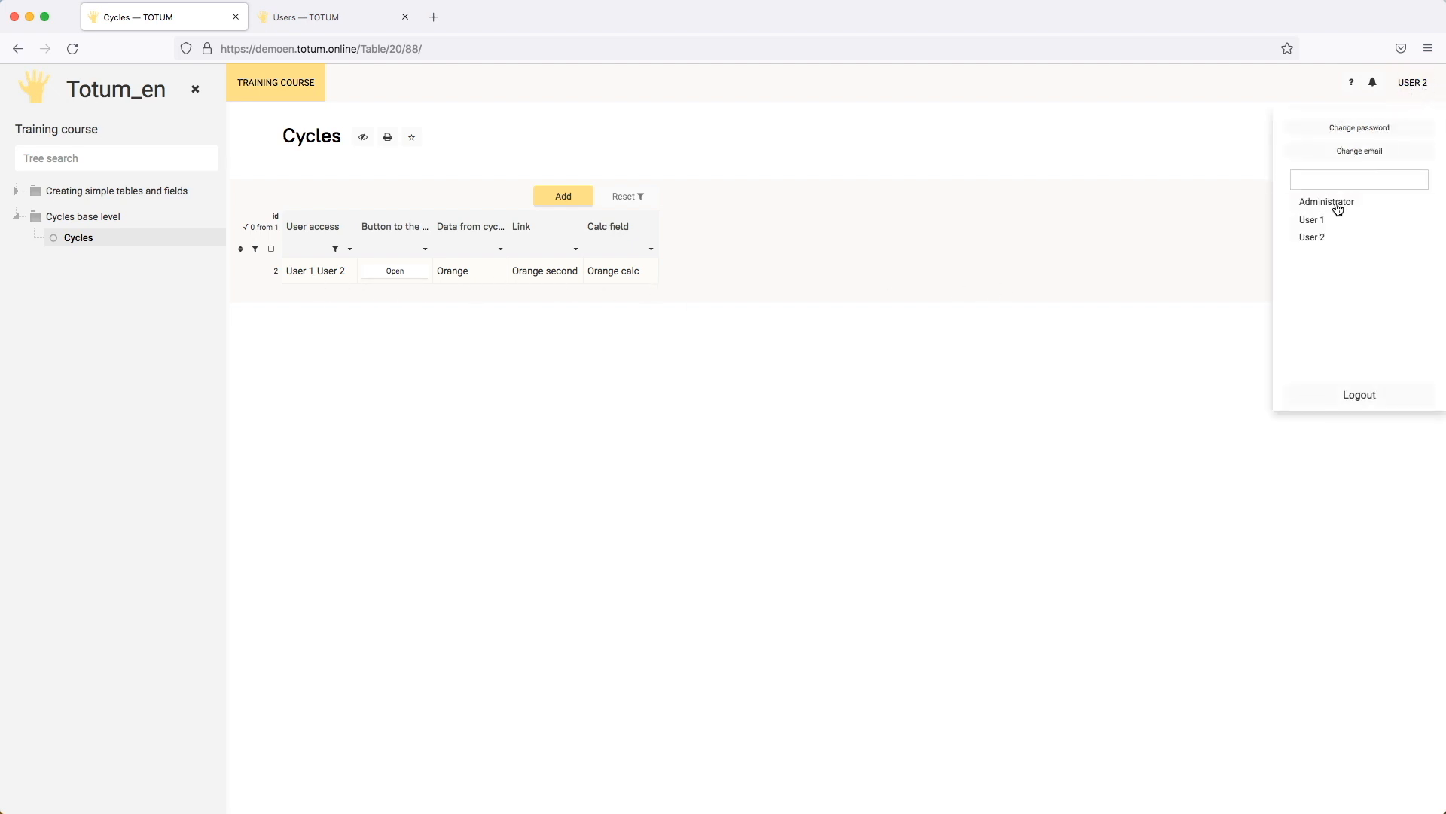
{"action": "left_click", "coordinate": [1338, 208]}
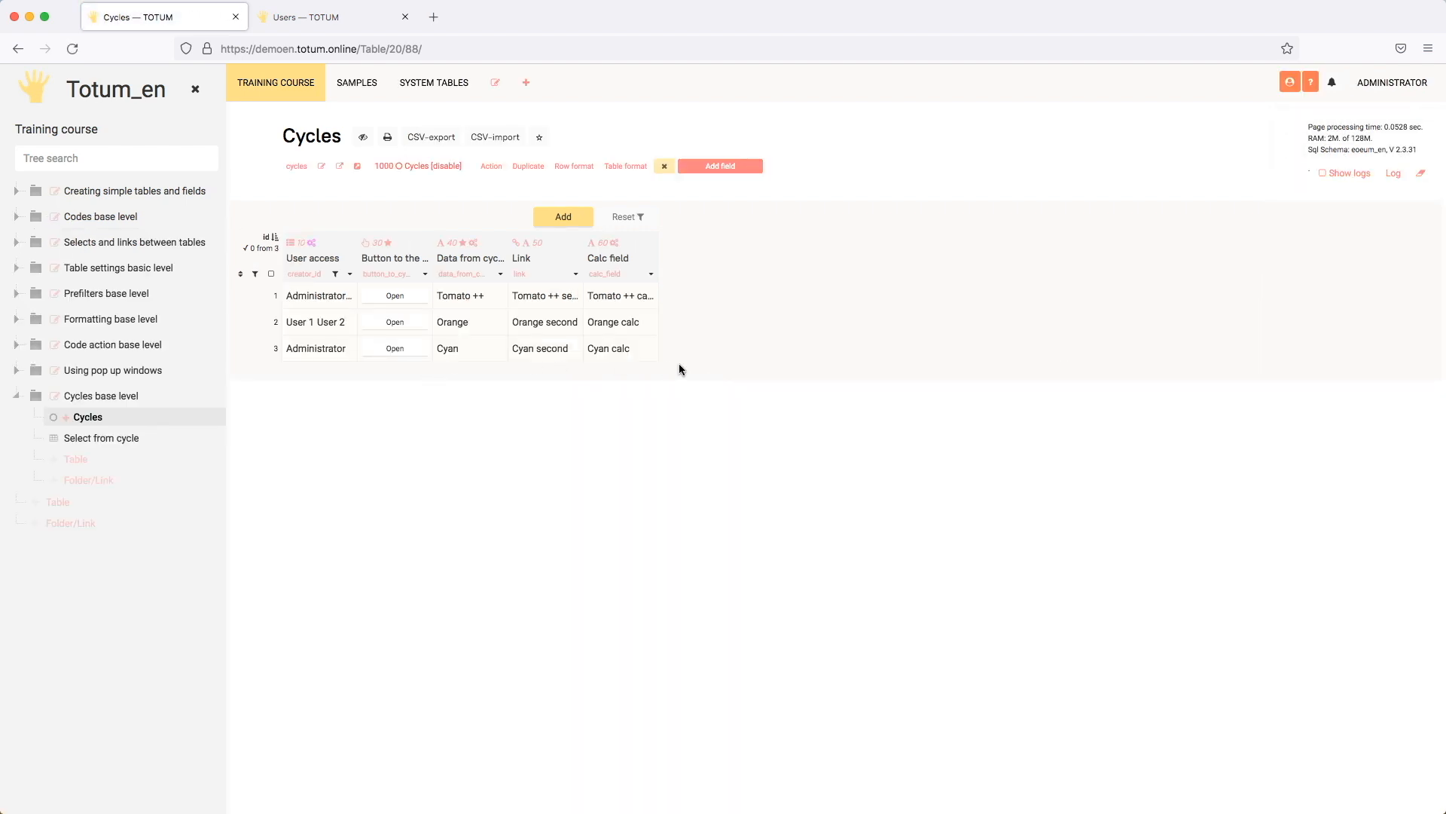
{"action": "left_click", "coordinate": [402, 47]}
{"action": "left_click", "coordinate": [503, 46]}
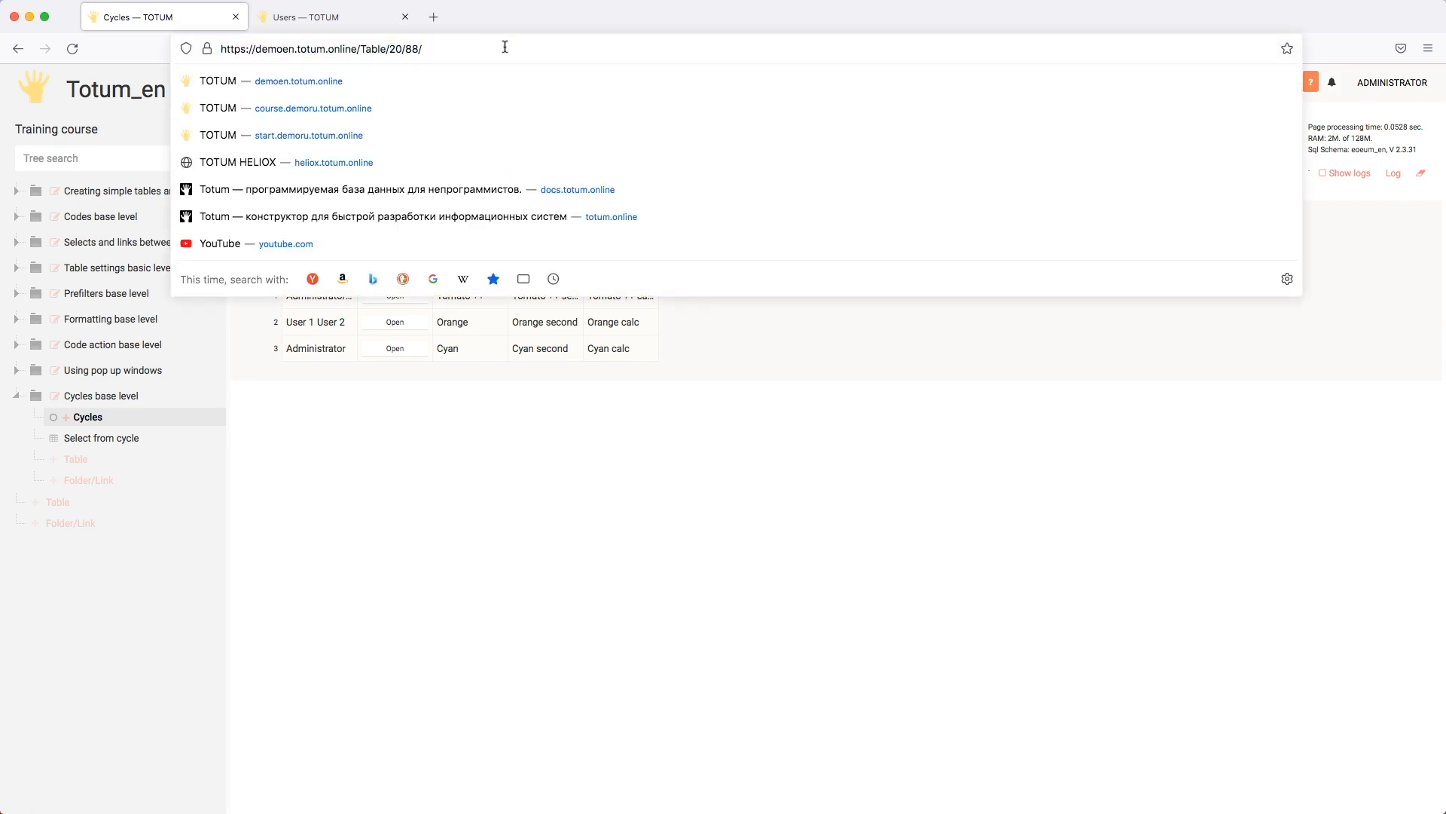
{"action": "left_click", "coordinate": [691, 469]}
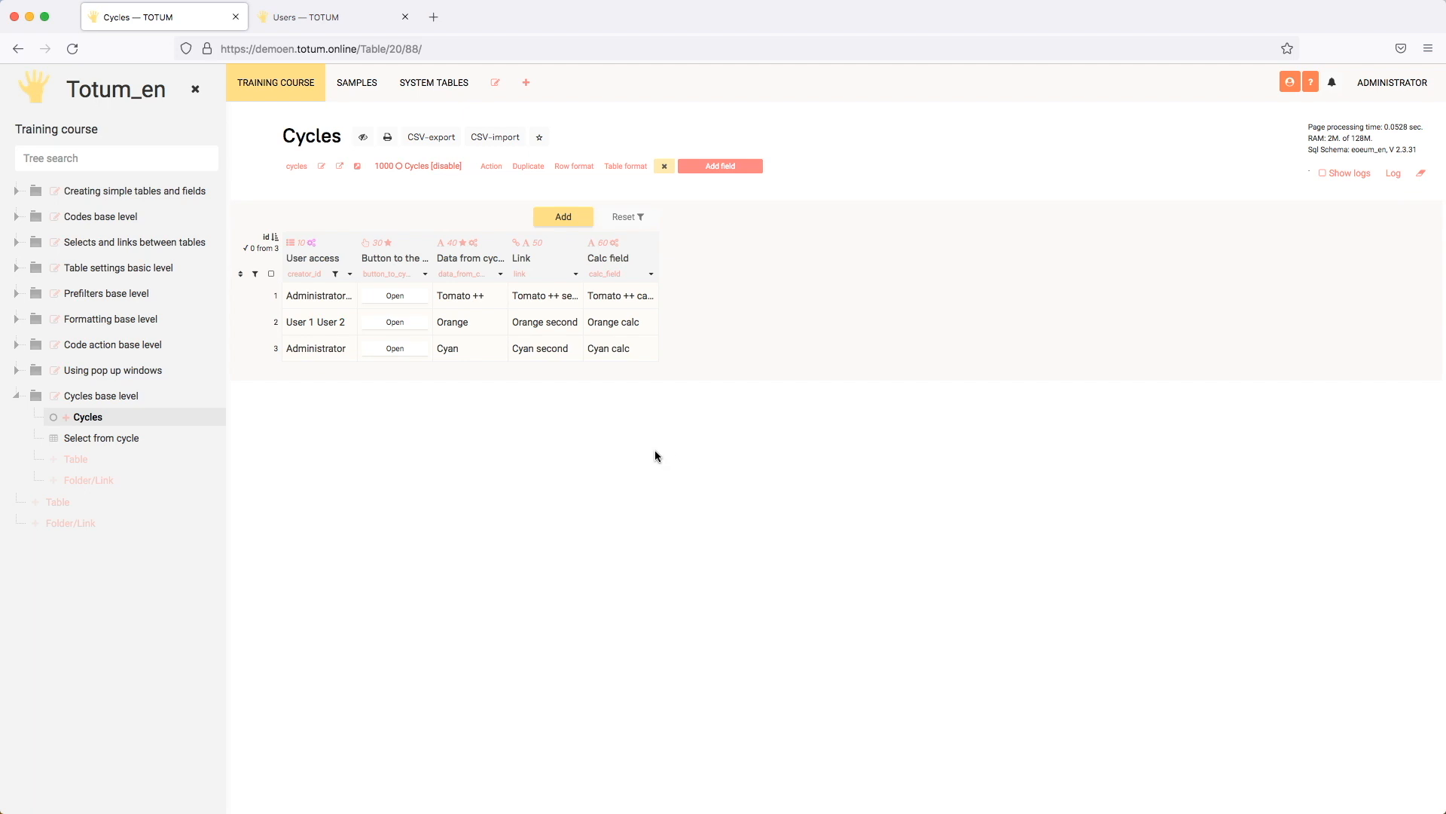